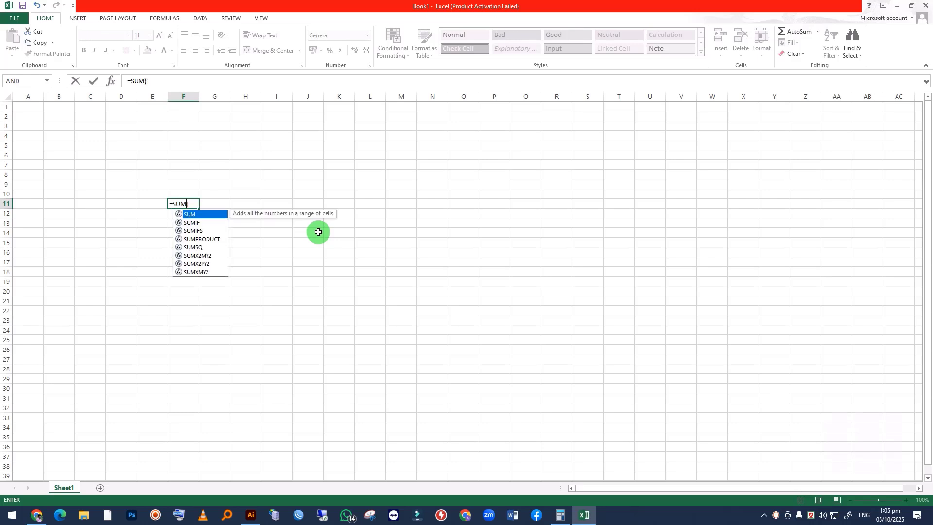
Step: Discard the unfinished SUM formula in F11 and look over the AutoSum function choices for cell A1
key("Delete")
left_click(406, 243)
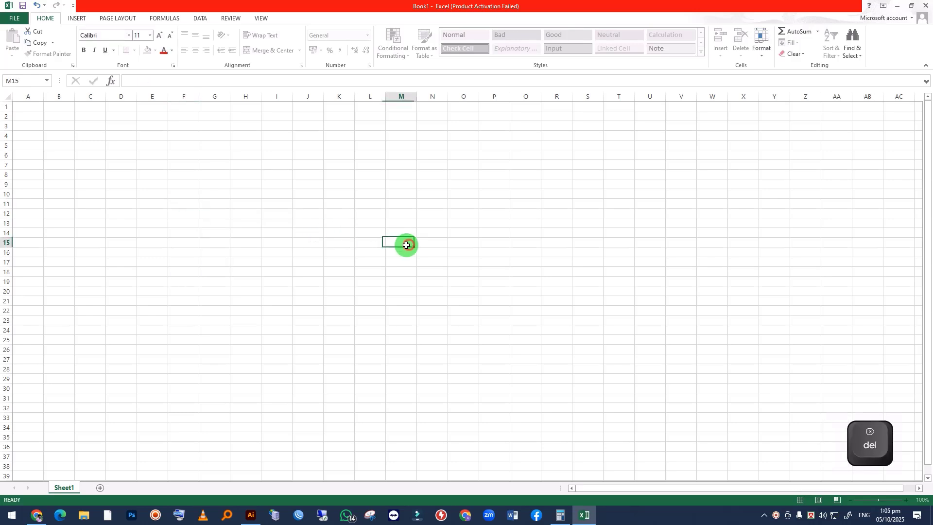
left_click(31, 109)
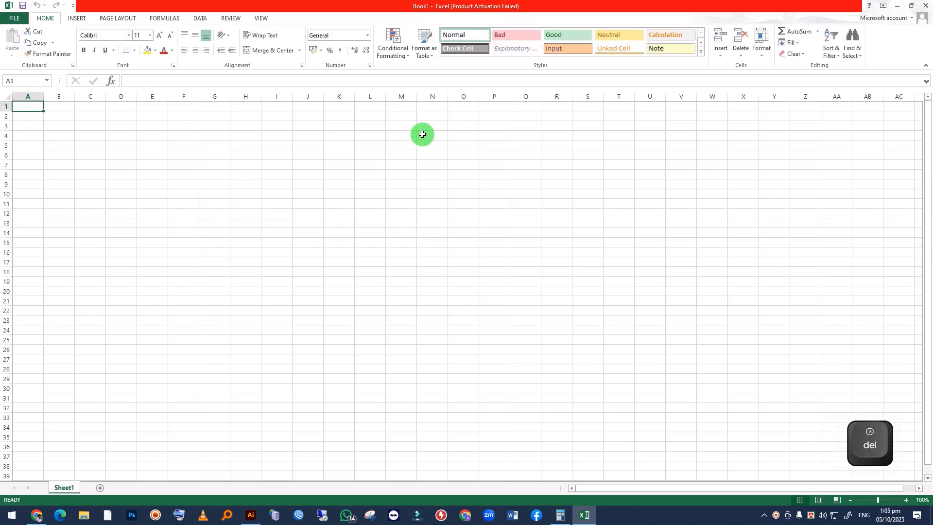
left_click(817, 32)
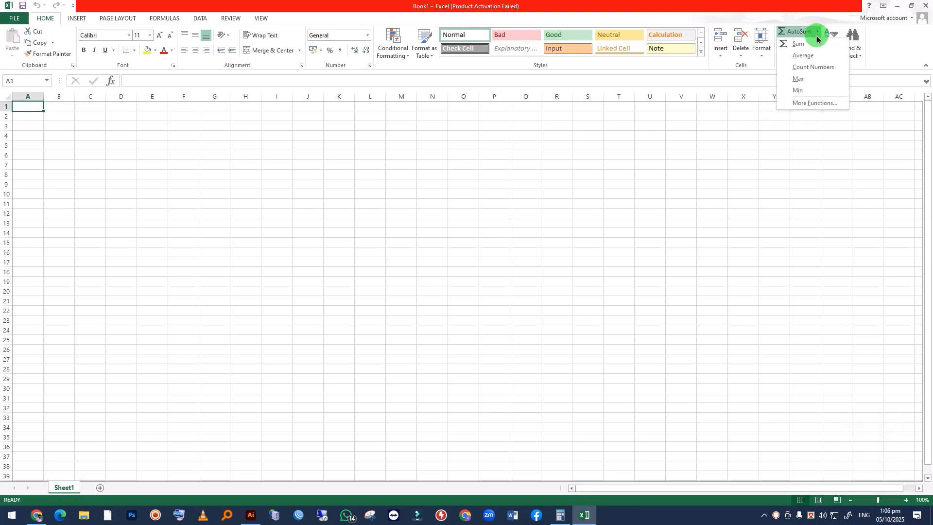
left_click(108, 275)
Step: Enter 65465, 56546, 546 and 456 in cells A1 through A4
type("65465")
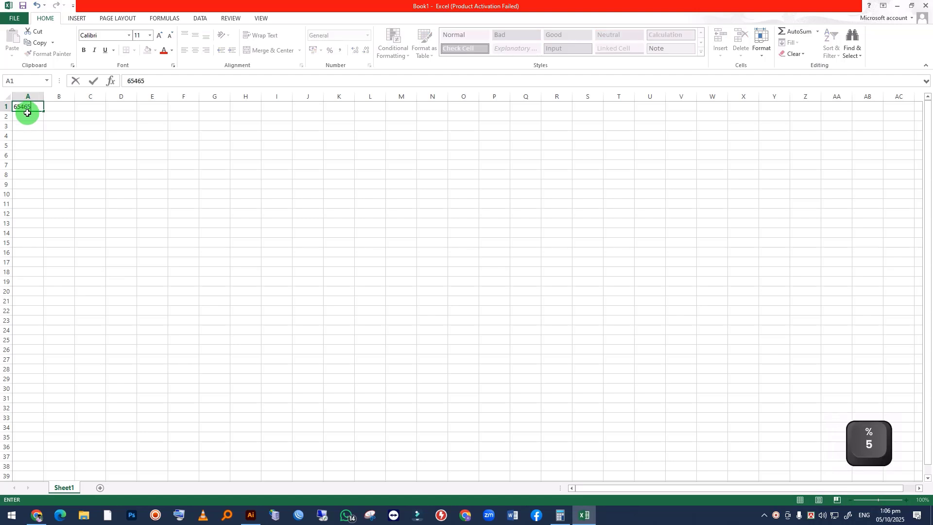
left_click(25, 115)
type("56546")
left_click(25, 126)
type("546")
left_click(29, 136)
type("456")
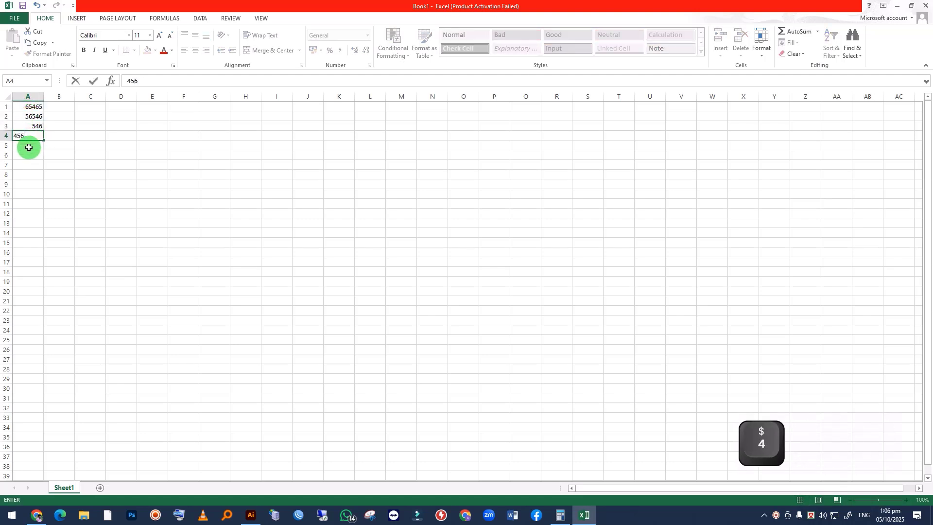
Step: Enter 546 in A5 and 456 in A6, and clear the stray 45 from C7
left_click(27, 145)
type("546")
left_click(96, 164)
type("45")
left_click(27, 156)
type("456")
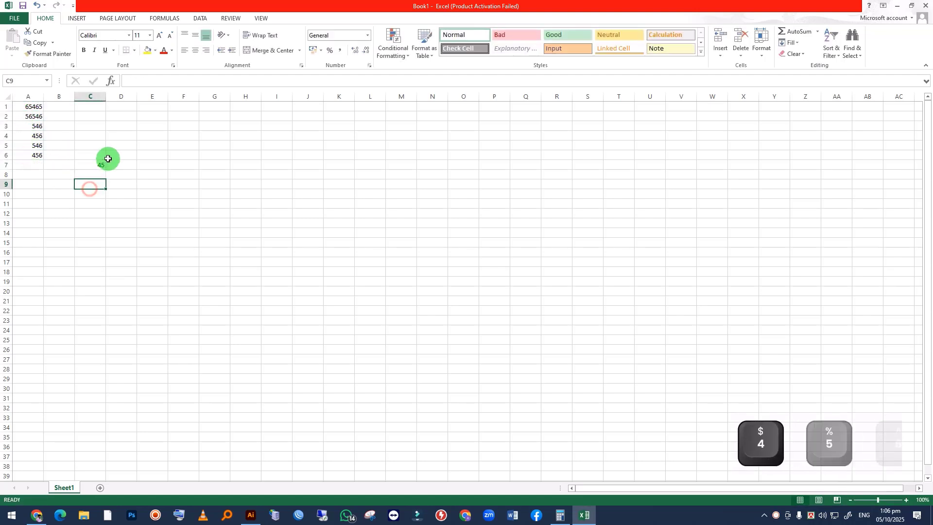
left_click(99, 163)
key("Delete")
left_click(118, 221)
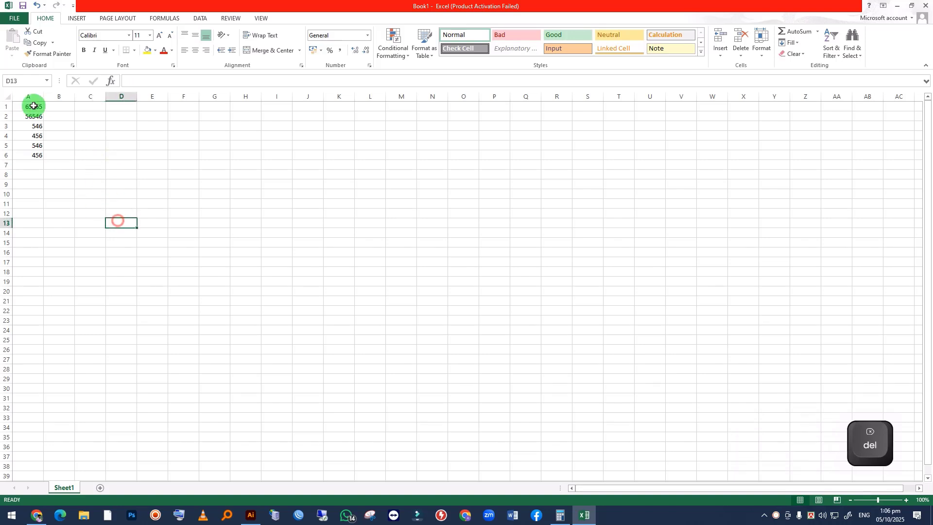
Step: Use AutoSum on the numbers in A1:A6 to place their total in A7
left_click_drag(30, 105, 30, 157)
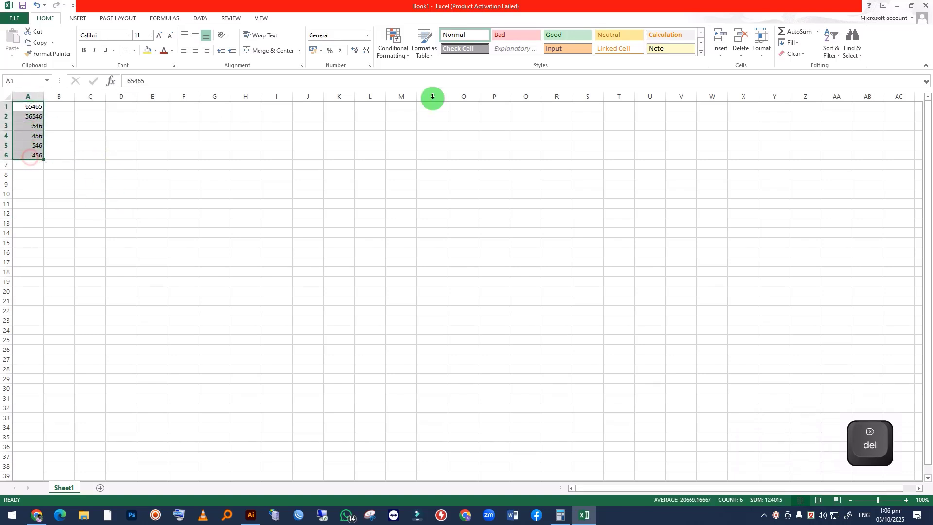
left_click(796, 32)
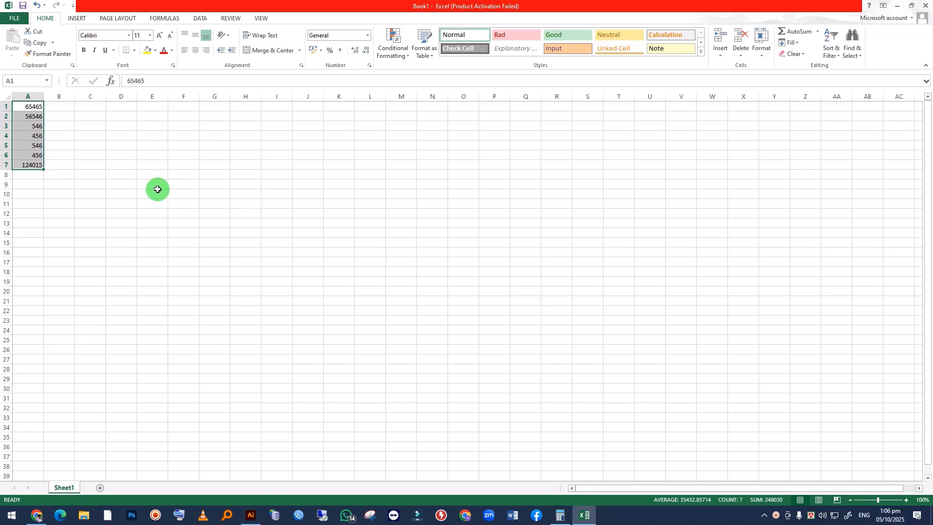
left_click(91, 195)
Step: Delete the total from cell A7
left_click(27, 173)
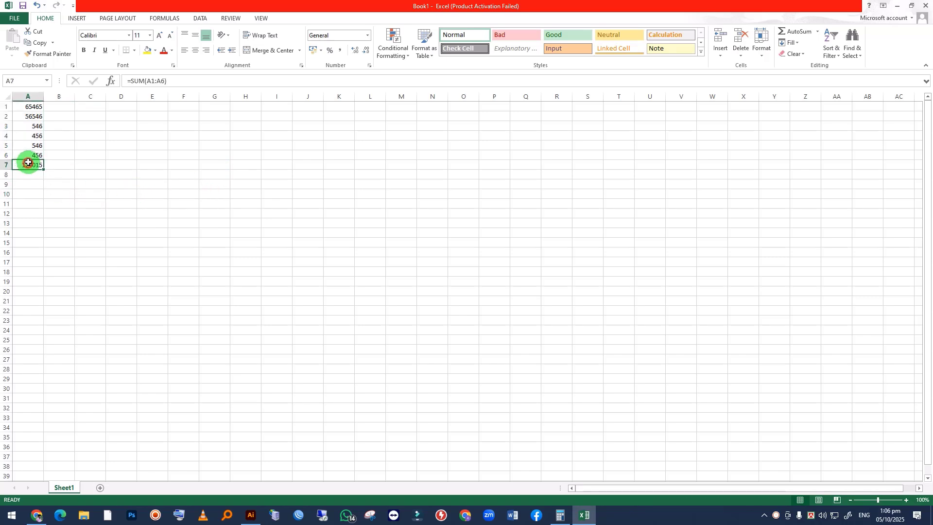
key("BackSpace")
left_click(119, 182)
left_click_drag(25, 104, 27, 161)
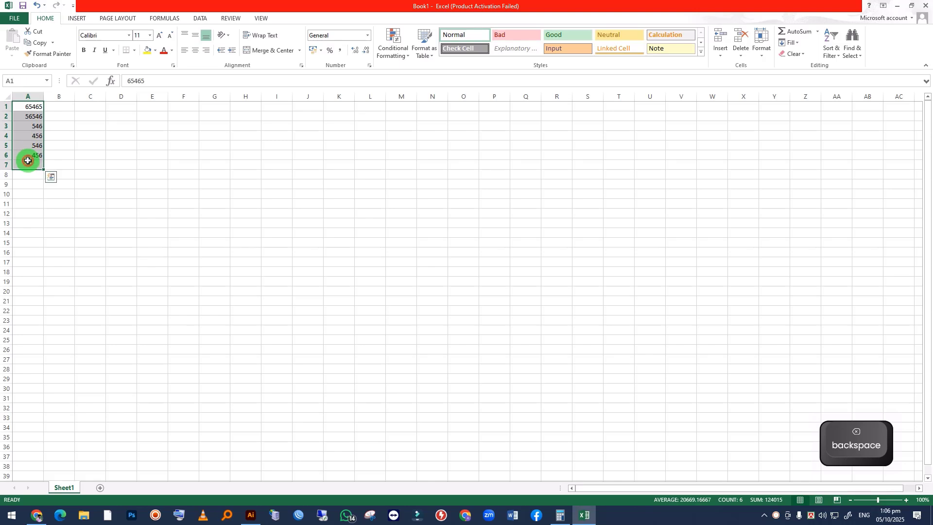
left_click(80, 138)
left_click_drag(27, 106, 29, 152)
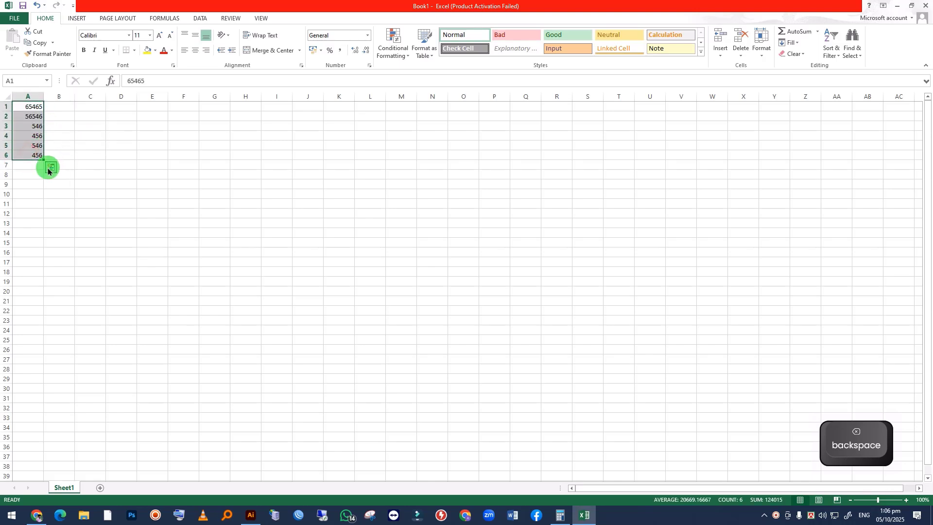
left_click(266, 214)
Step: Insert an AutoSum formula in cell P21 that adds the range A1:A6
left_click(496, 302)
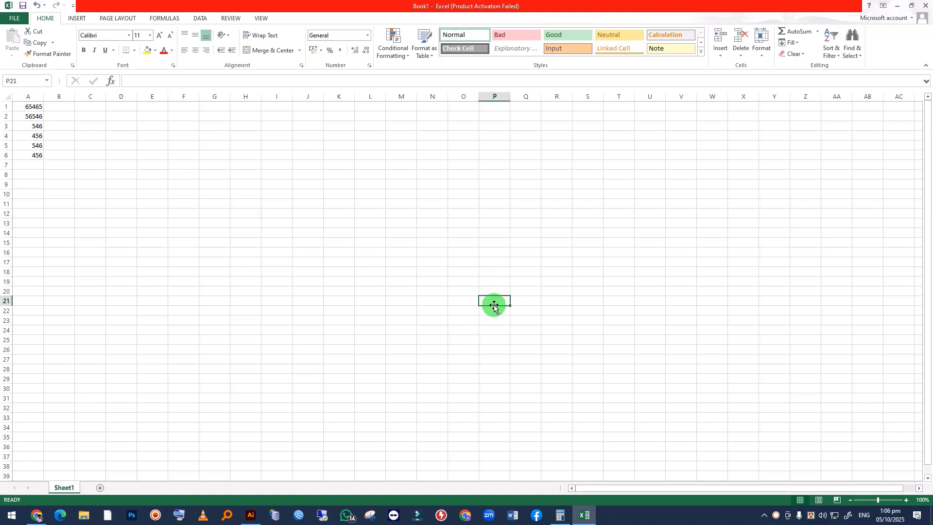
left_click(797, 31)
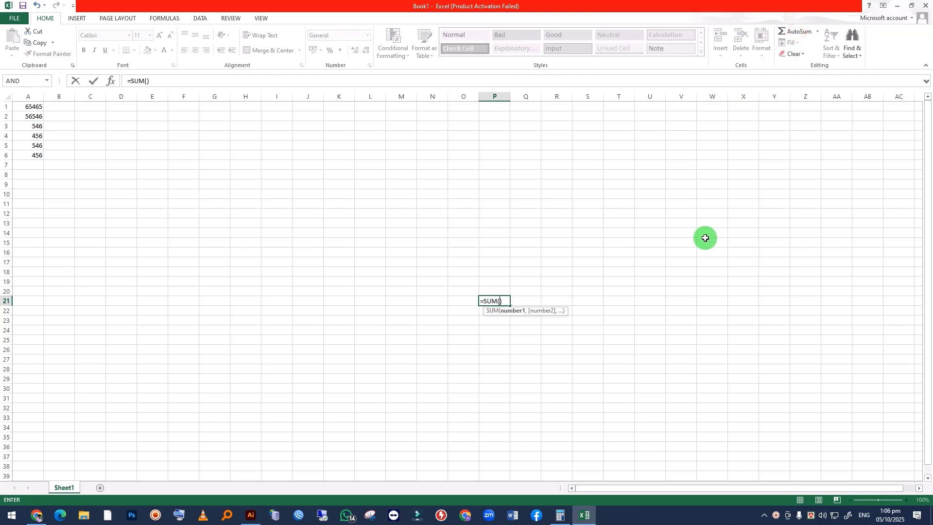
left_click_drag(34, 104, 36, 146)
key("Return")
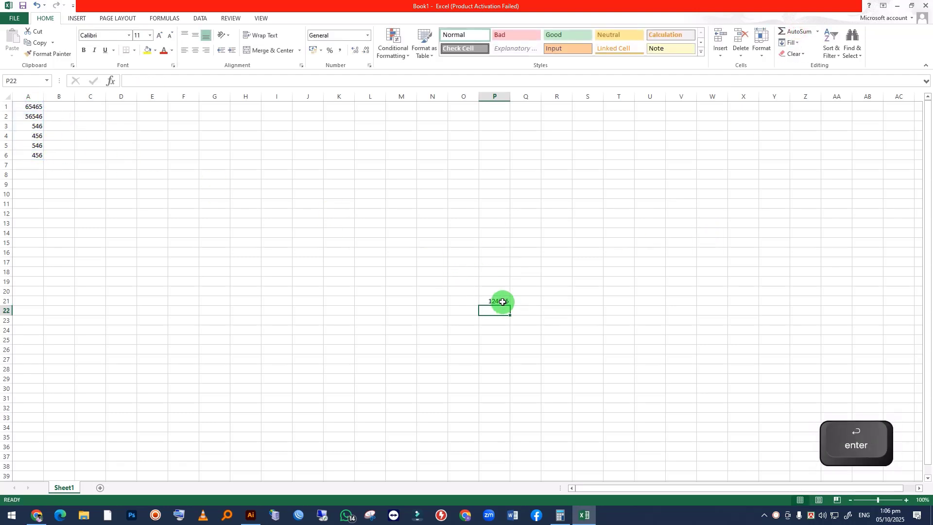
Step: Change cell A4 to 56546 and check the total in P21
left_click(33, 137)
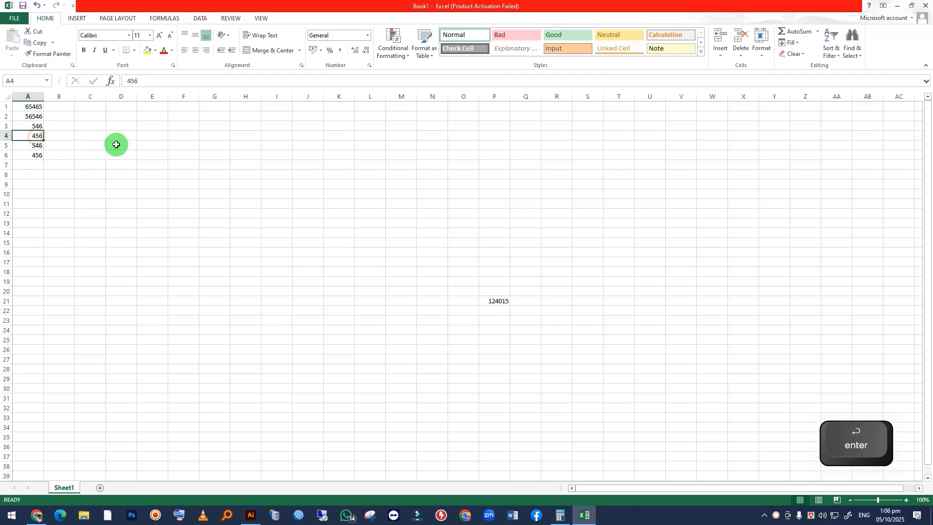
type("56546")
left_click(608, 283)
left_click(484, 301)
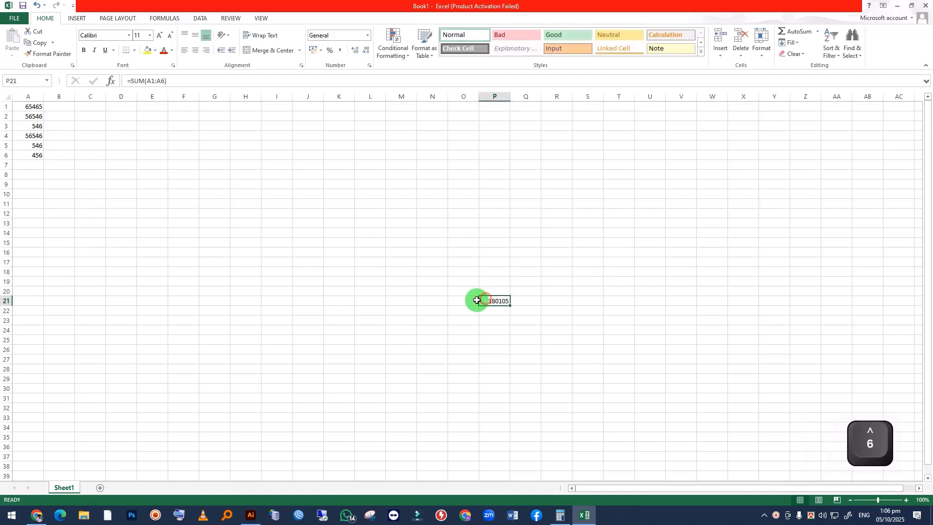
Step: Change cell A5 to 5654 and check the total in P21 again
left_click(32, 146)
type("546")
left_click(337, 188)
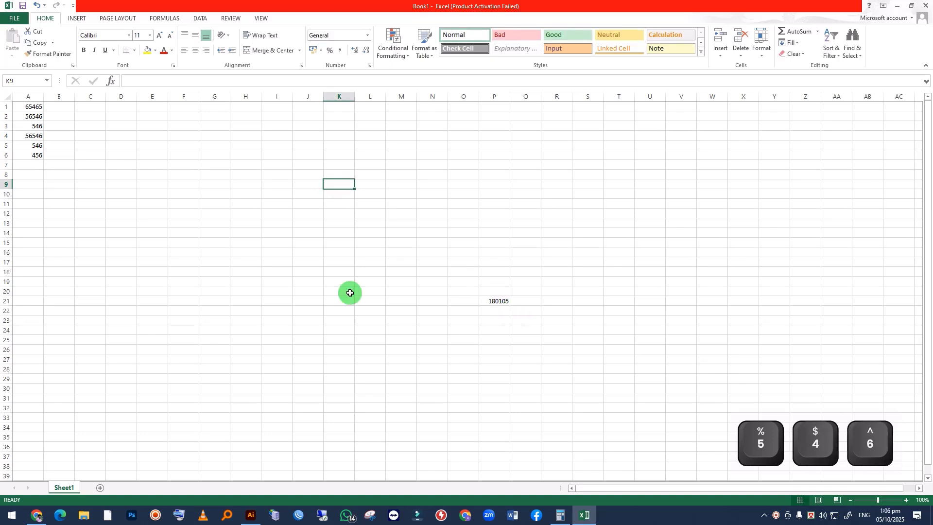
left_click(31, 146)
type("5654")
left_click(431, 221)
left_click(492, 299)
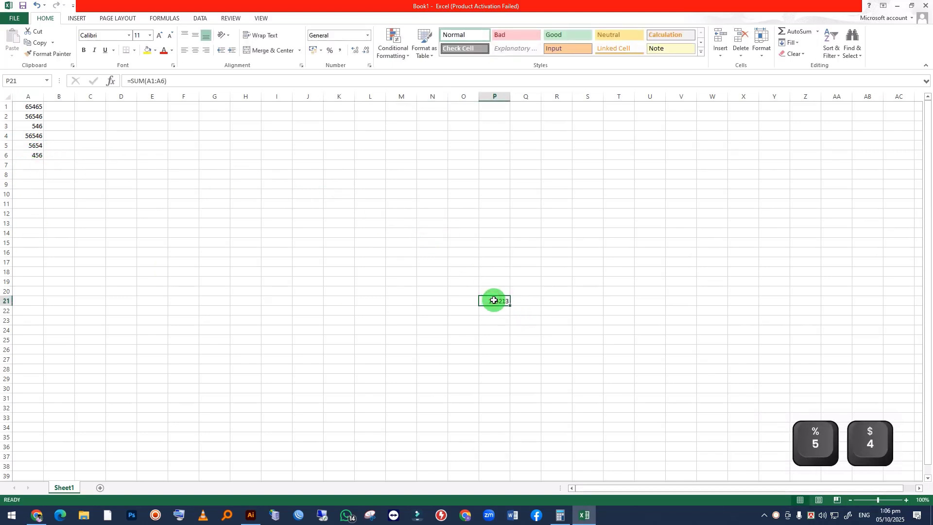
Step: Delete the SUM formula from cell P21
left_click(551, 302)
key("Delete")
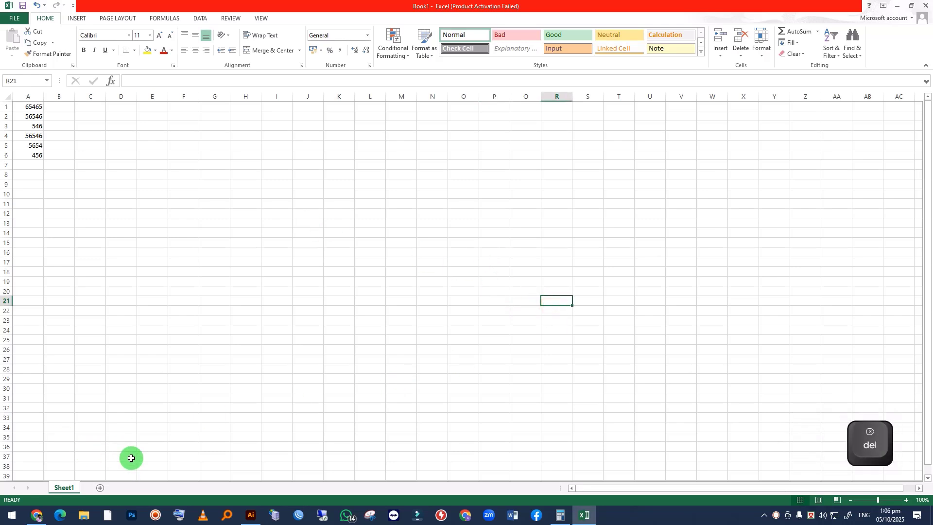
left_click_drag(29, 106, 26, 154)
left_click(95, 174)
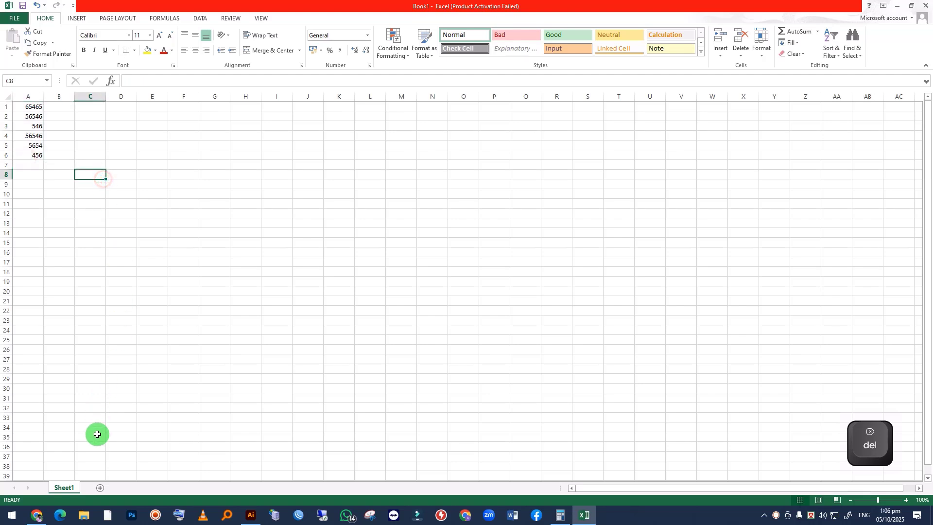
Step: Add a second worksheet, review the column A numbers on Sheet1, and return to the new sheet
left_click(99, 489)
left_click(60, 166)
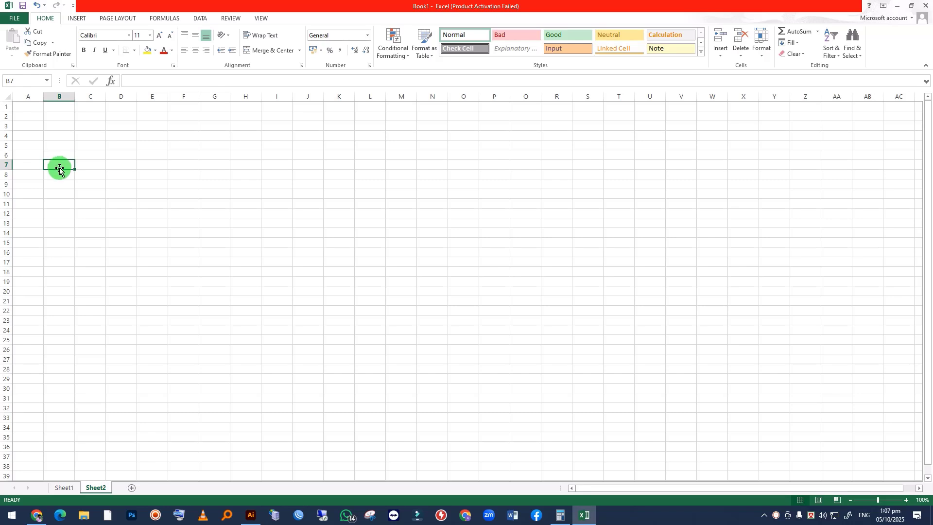
left_click(64, 488)
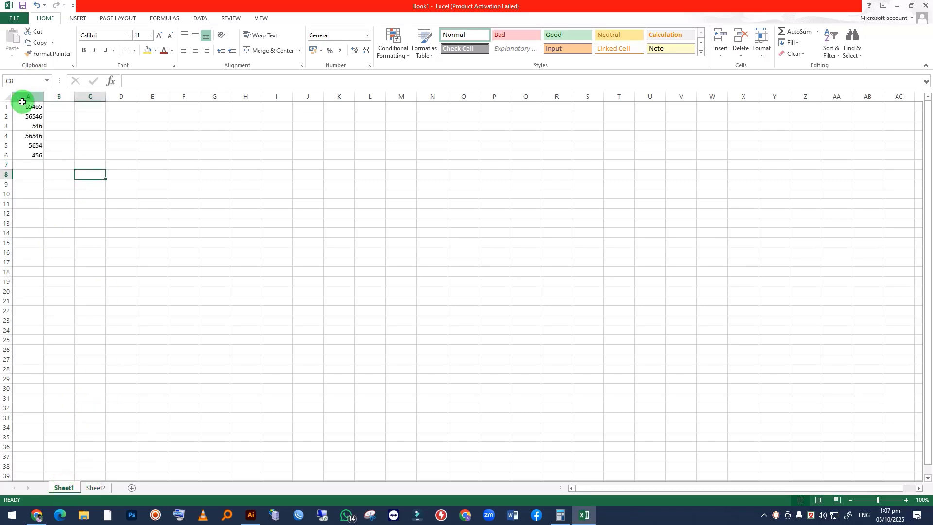
left_click_drag(23, 101, 21, 184)
left_click(100, 488)
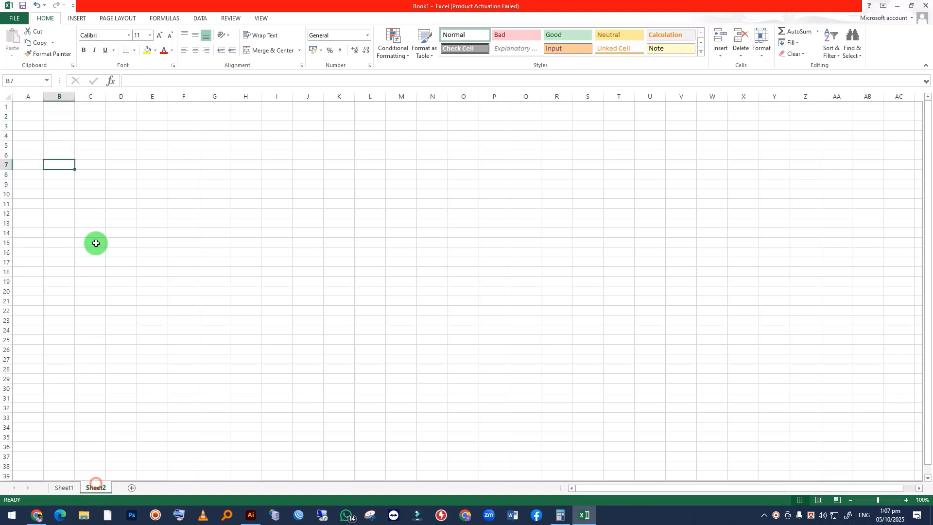
Step: Enter =SUM(Sheet1!A1:A24) in cell B1 of Sheet2, picking the range on Sheet1
left_click(58, 107)
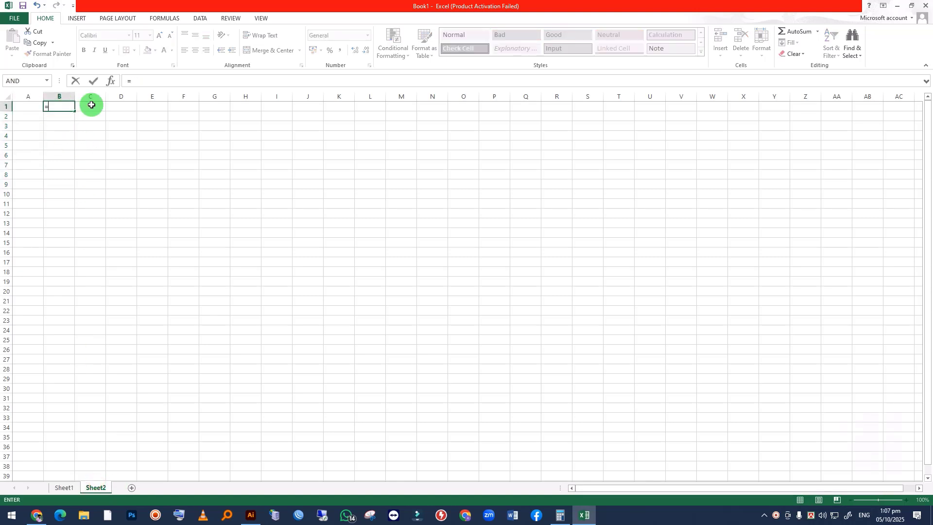
type("=SU")
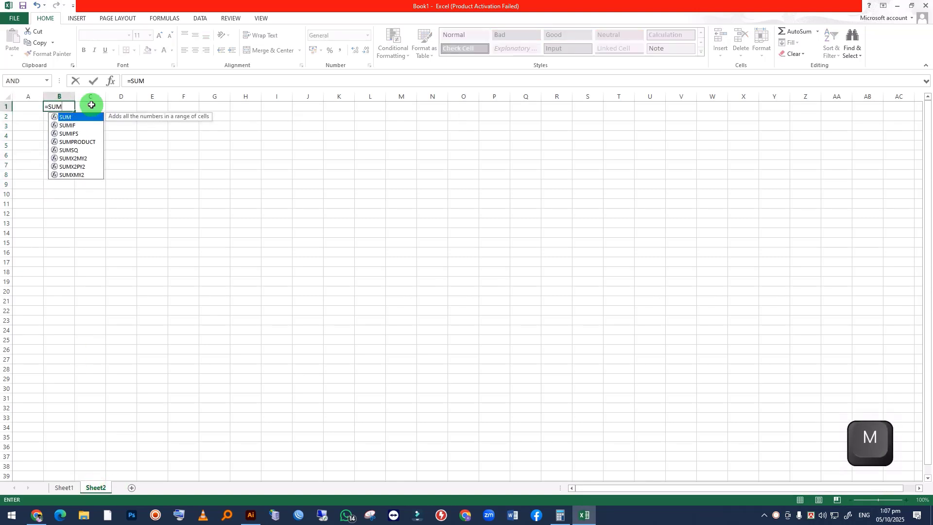
type("M")
key("Tab")
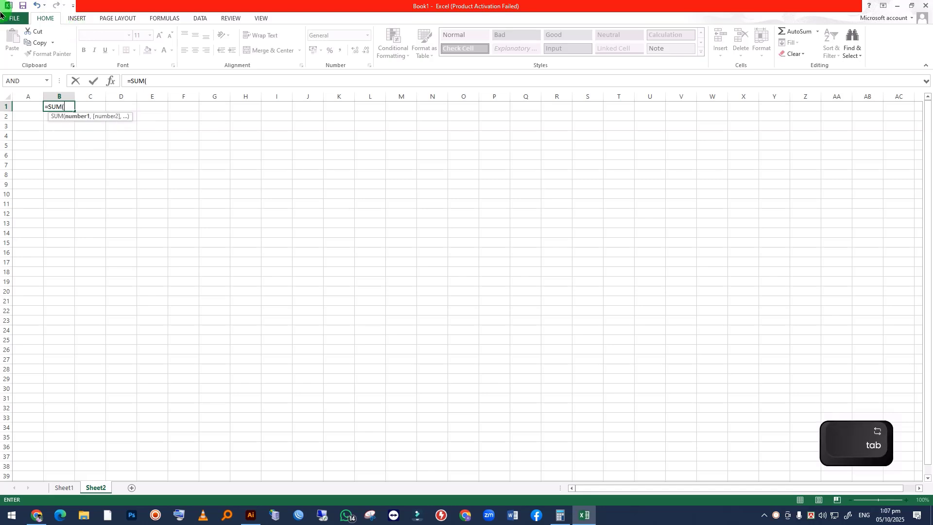
key("BackSpace")
type("(")
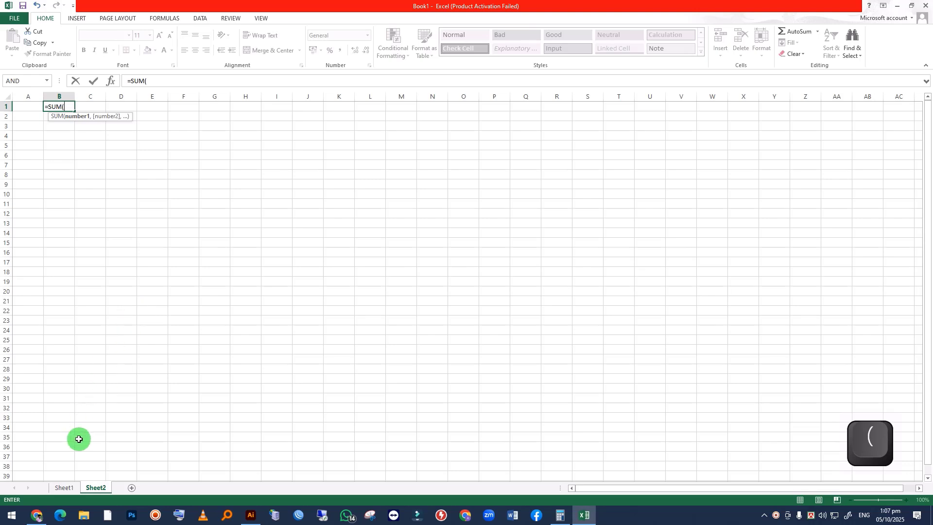
left_click(63, 488)
left_click_drag(28, 106, 27, 145)
left_click_drag(27, 261, 22, 334)
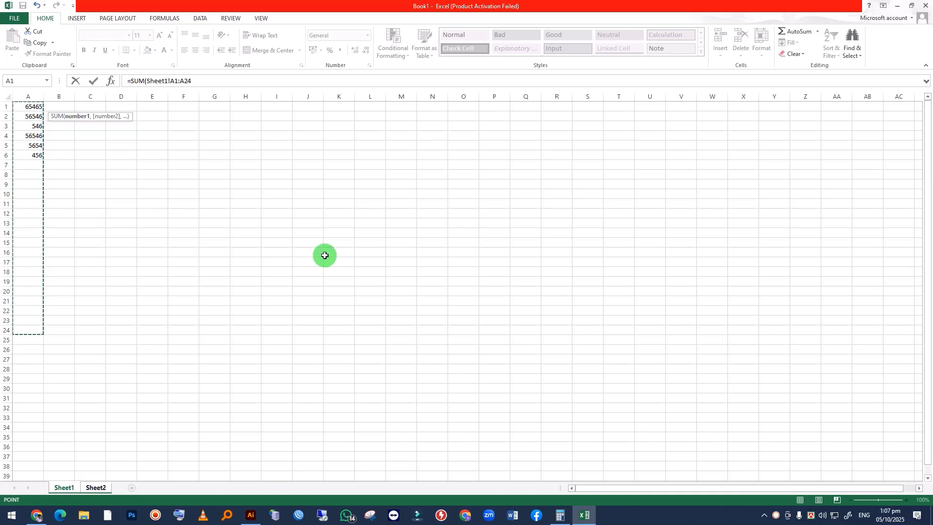
key("Return")
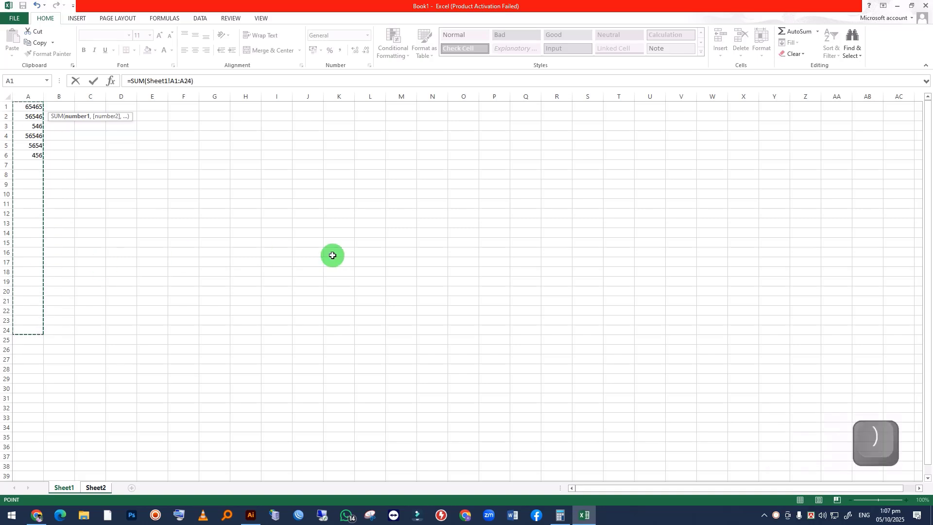
Step: Enter 5646 in cell A12 of Sheet1 and check the linked total in B1 of Sheet2
left_click(64, 489)
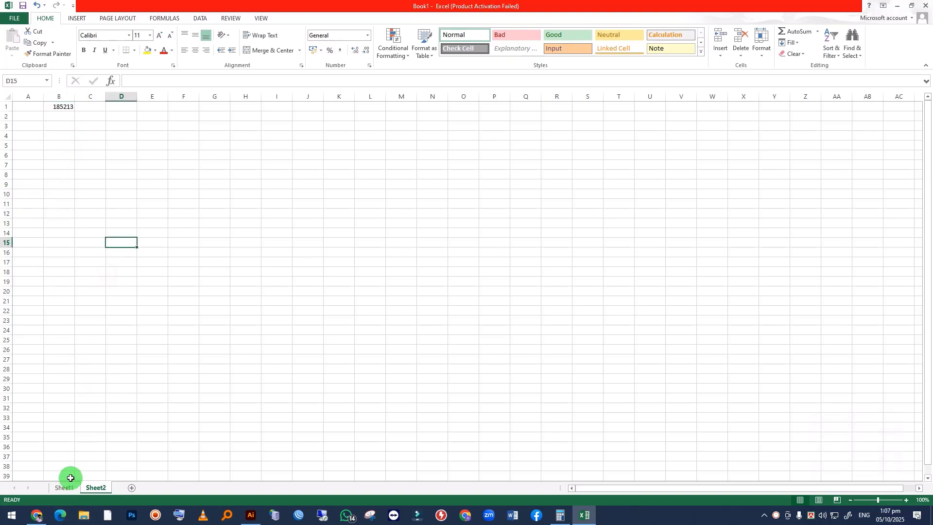
left_click(61, 493)
left_click(28, 217)
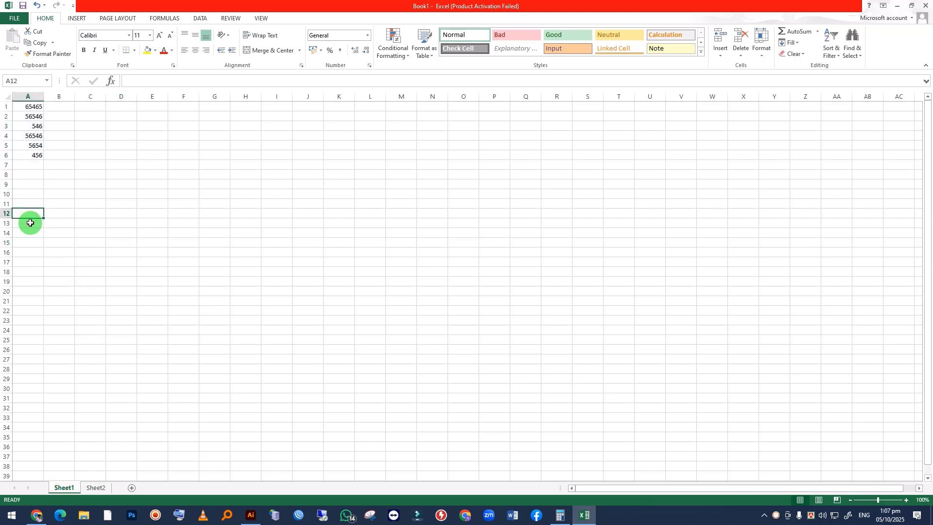
type("5646")
left_click(146, 232)
left_click(96, 488)
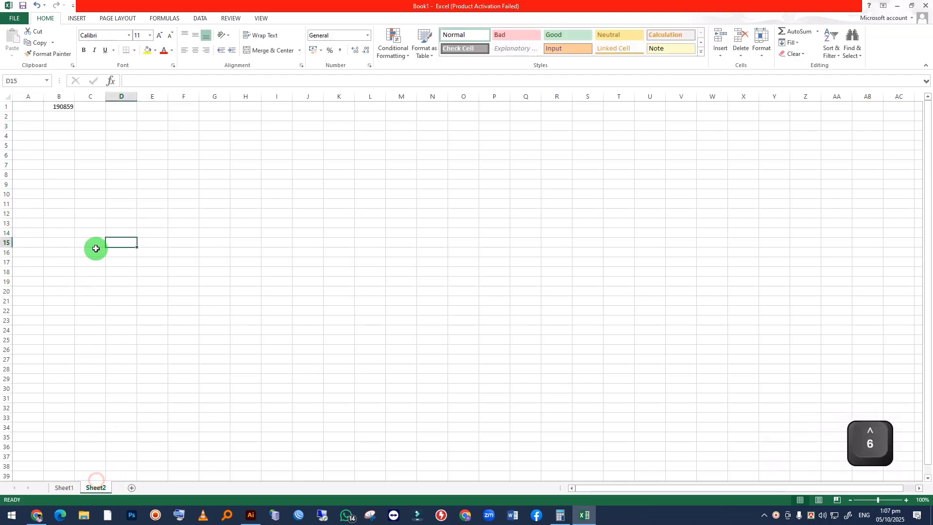
left_click(57, 108)
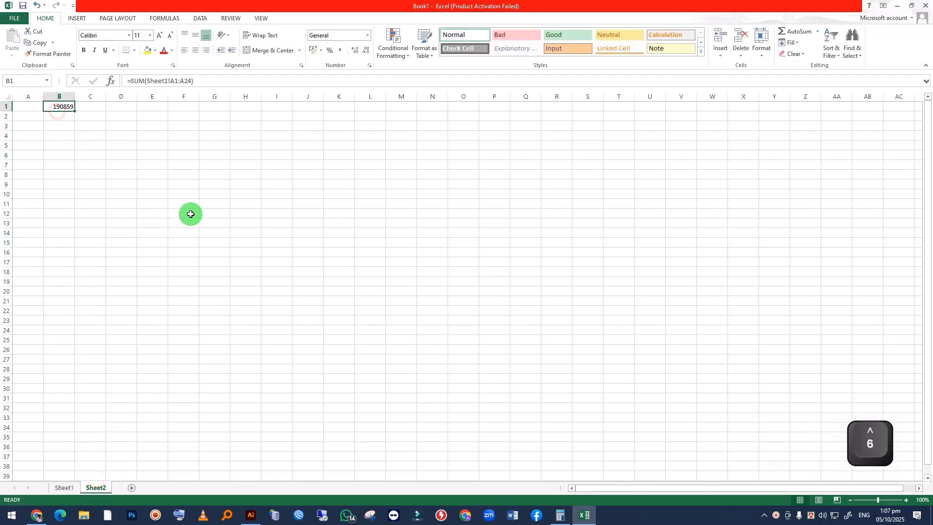
Step: Enter 456 in cell A62 of Sheet1 and check the linked total in B1 of Sheet2
left_click(64, 488)
scroll(68, 448, "down", 15)
scroll(65, 423, "up", 10)
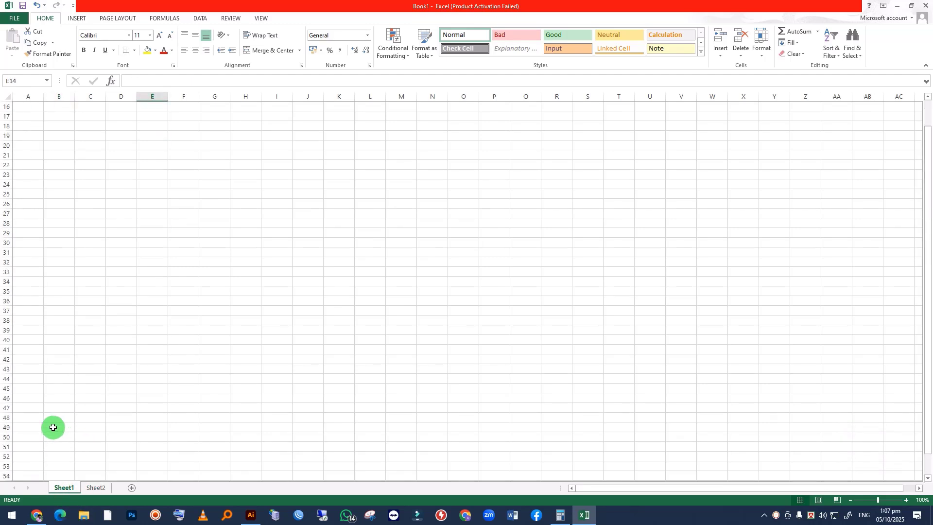
scroll(53, 427, "down", 3)
left_click(30, 468)
type("456")
left_click(147, 425)
scroll(147, 425, "up", 5)
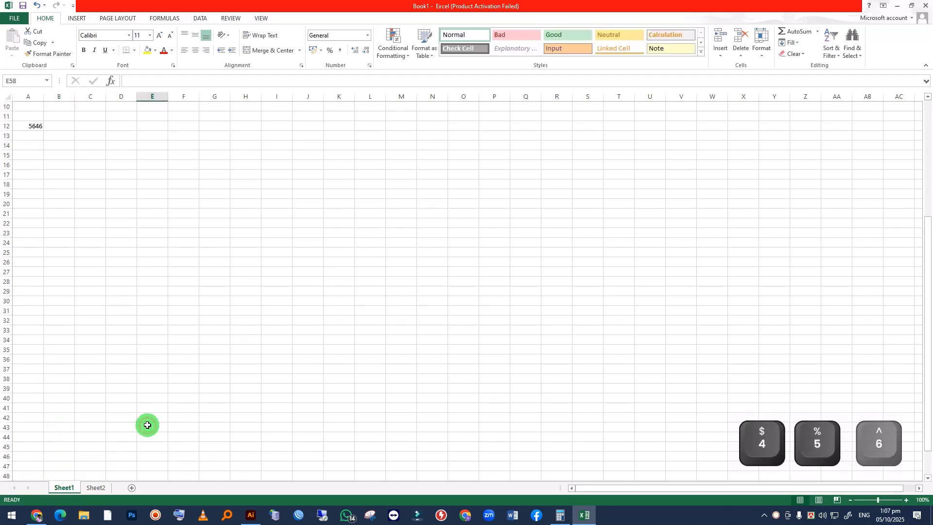
scroll(144, 425, "up", 3)
left_click(96, 488)
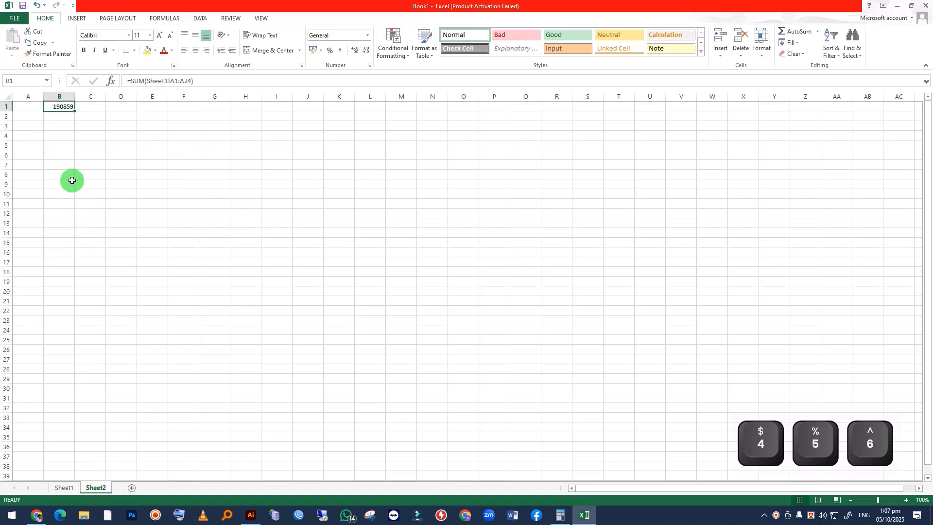
Step: On Sheet1, enter 456 in cells A16 and A21, 546 in B9 and 54 in A10
left_click(64, 488)
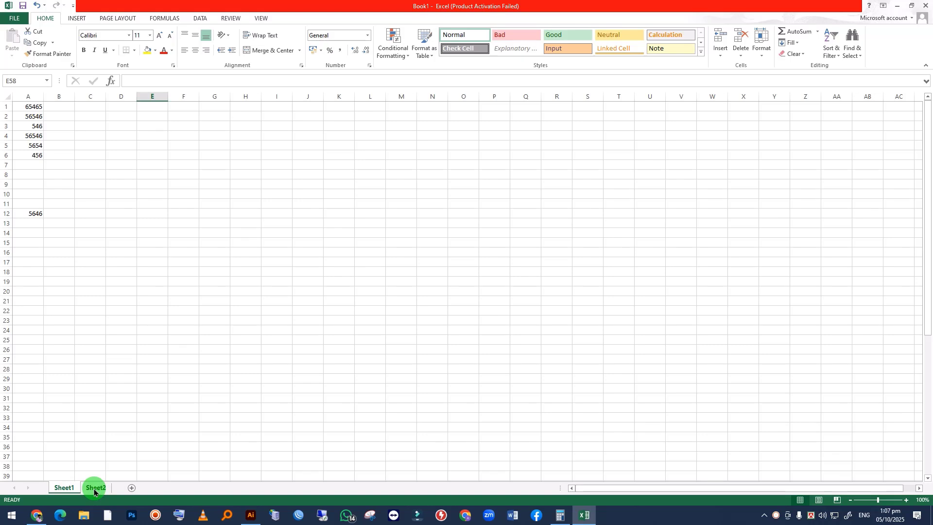
left_click(17, 252)
type("456")
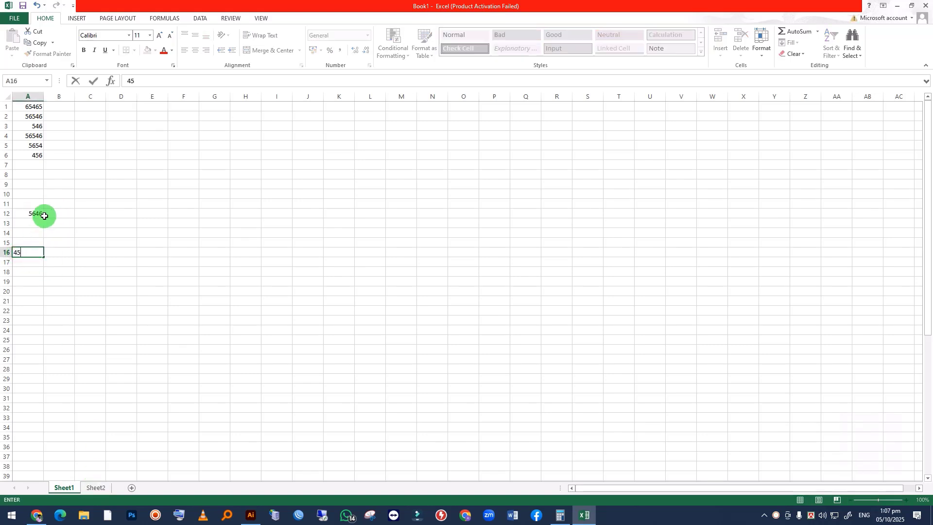
left_click(45, 185)
type("546")
left_click(37, 254)
type("456")
left_click(29, 297)
type("456")
left_click(25, 191)
type("54")
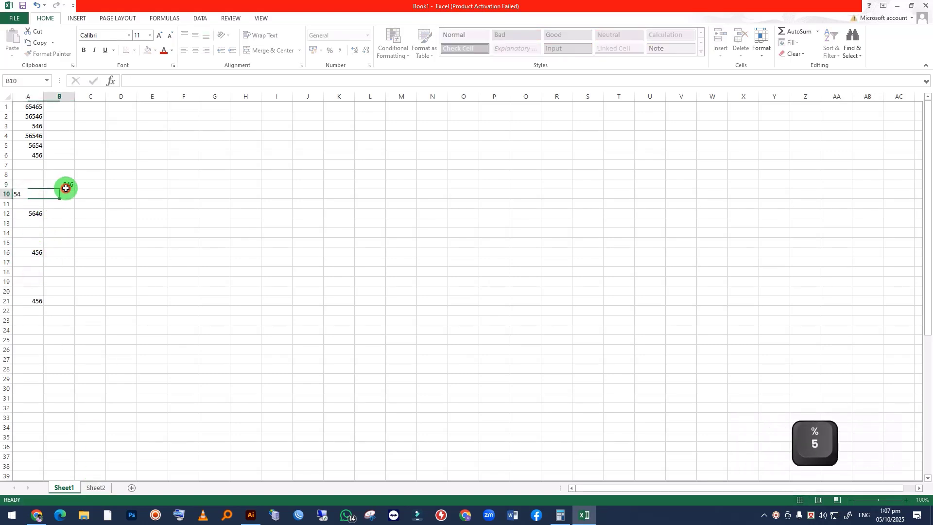
Step: Remove the stray value from B9 and enter 56546 in A9, 56 in A8 and 546 in A7
left_click(67, 182)
key("Delete")
left_click(30, 182)
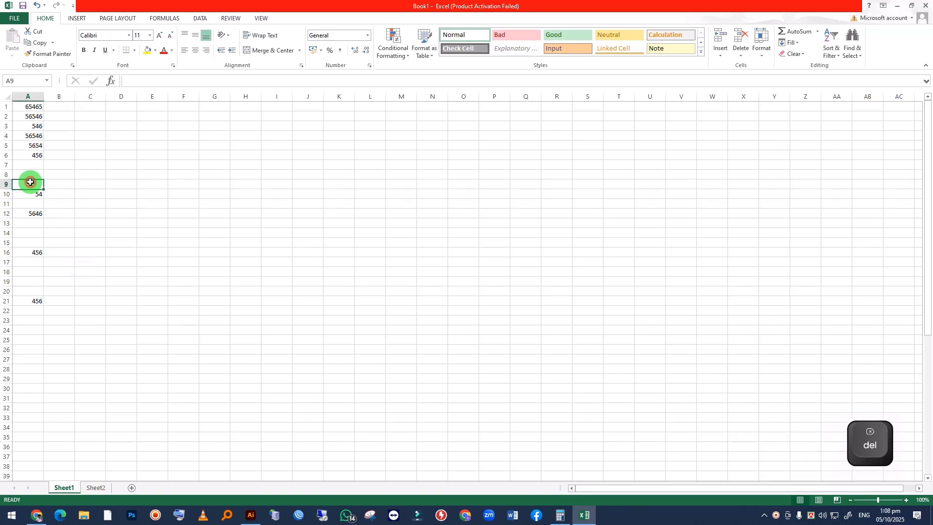
type("56546")
key("Return")
left_click(29, 174)
type("56")
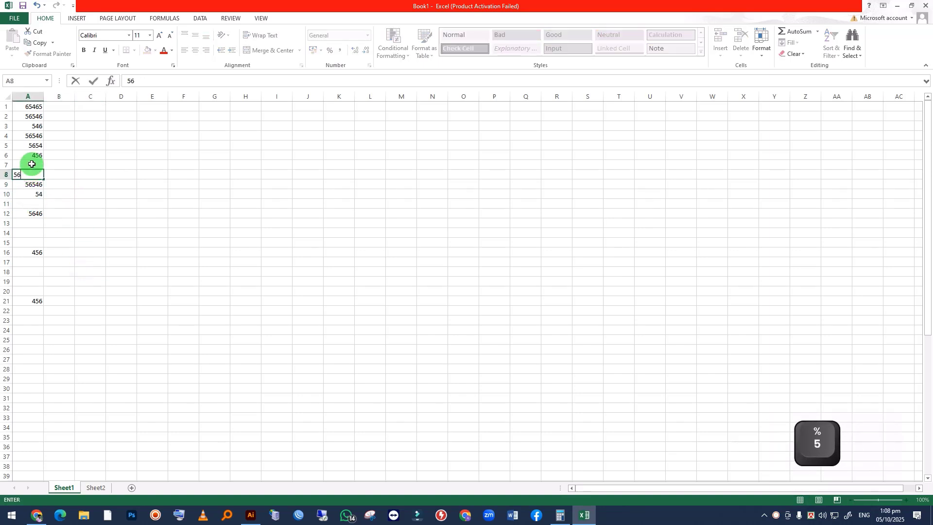
left_click(31, 164)
type("546")
Step: Enter 456 in cells A13, A14, A15 and A19, and 546 in A17
left_click(31, 223)
type("456")
left_click(31, 233)
type("456")
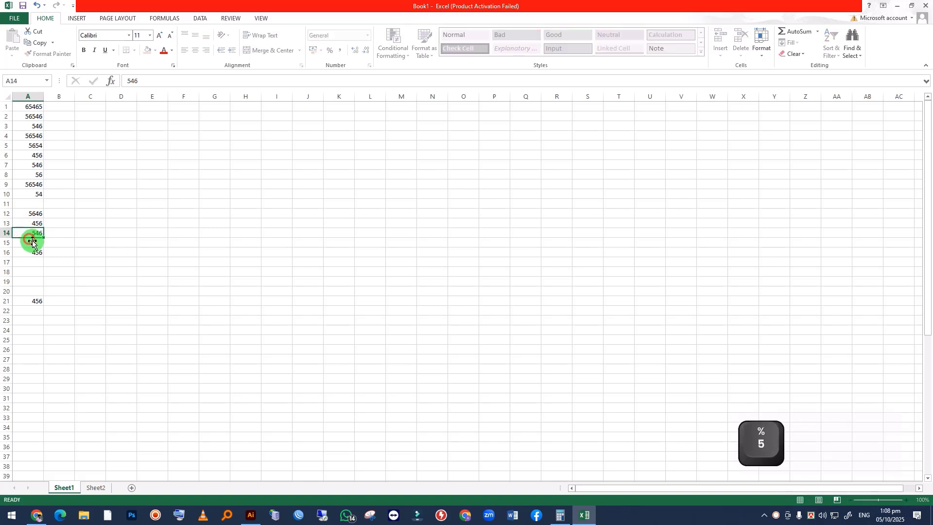
left_click(31, 244)
type("456")
left_click(30, 264)
type("546")
left_click(30, 280)
type("456")
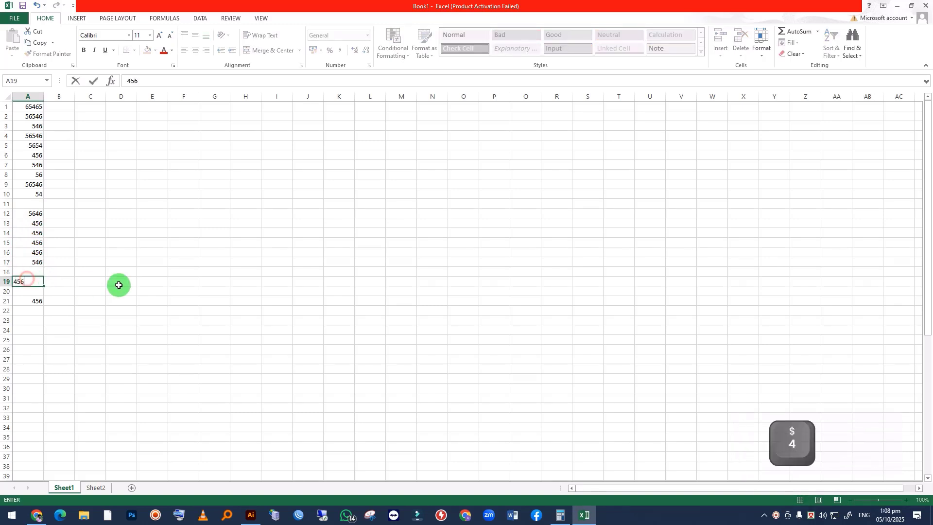
left_click(174, 268)
Step: Review the numbers in column A of Sheet1 down to row 62, selecting the whole column
scroll(168, 270, "down", 11)
scroll(165, 271, "down", 10)
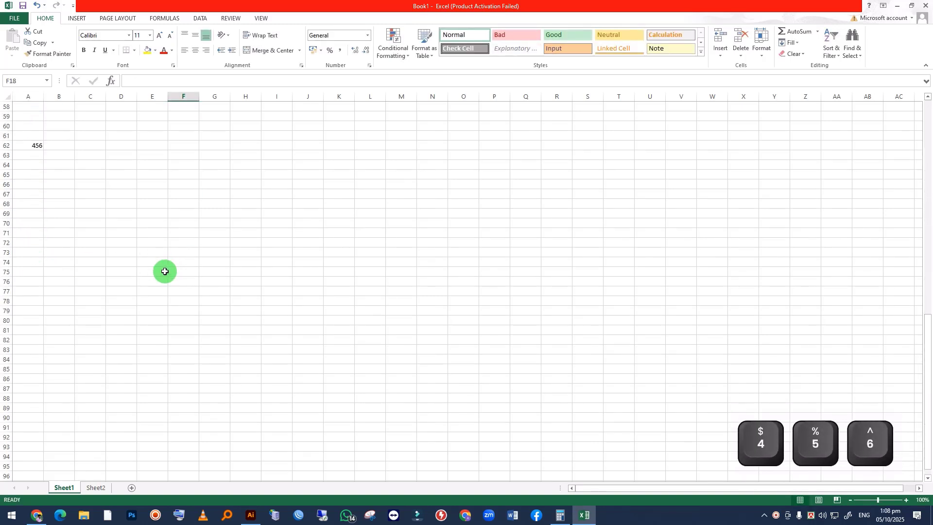
scroll(157, 271, "up", 18)
scroll(158, 271, "up", 4)
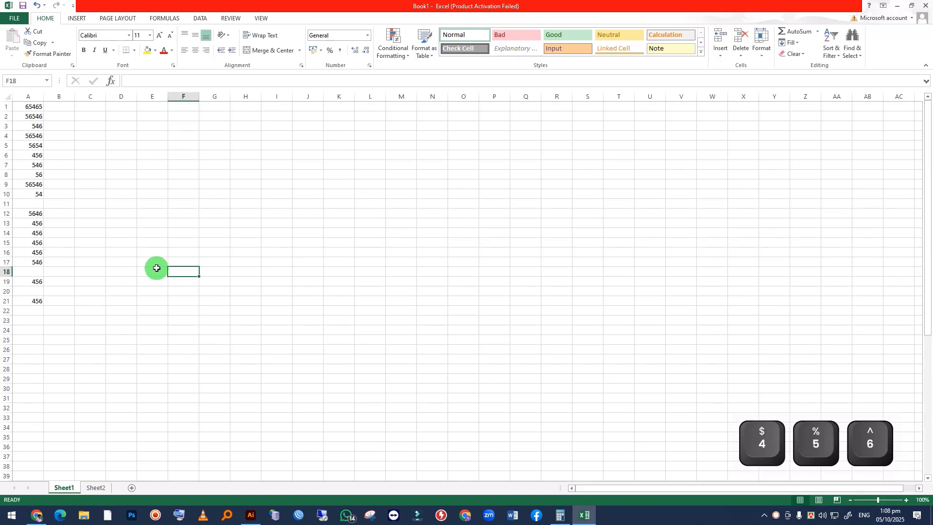
left_click(31, 99)
left_click(136, 165)
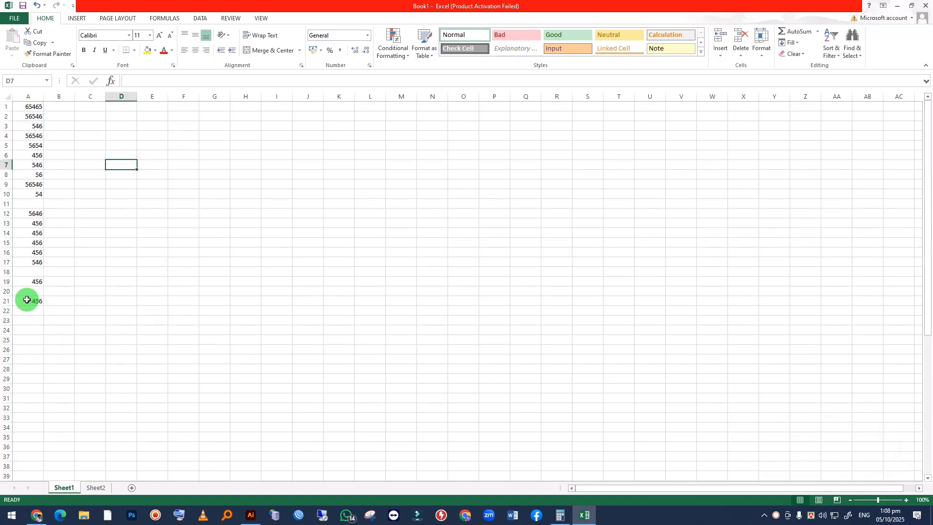
left_click(32, 96)
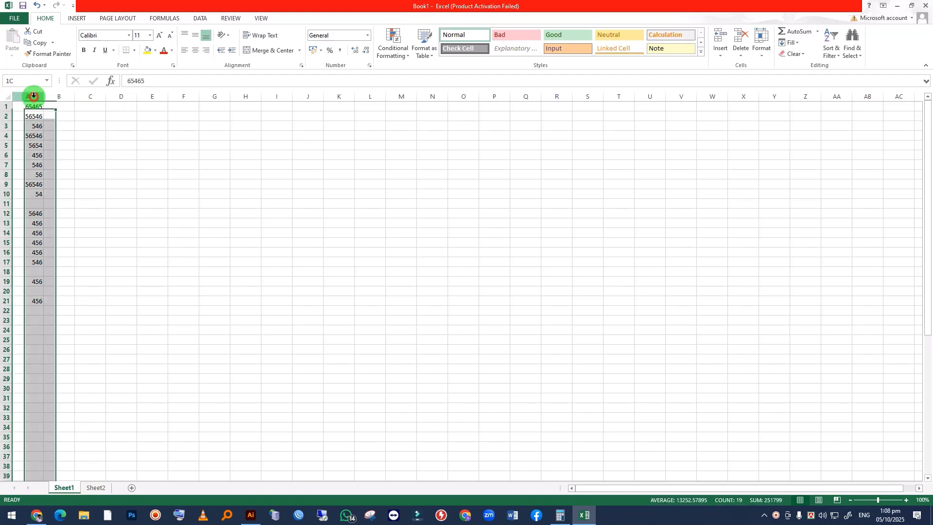
left_click(179, 253)
scroll(55, 288, "down", 8)
scroll(53, 291, "down", 1)
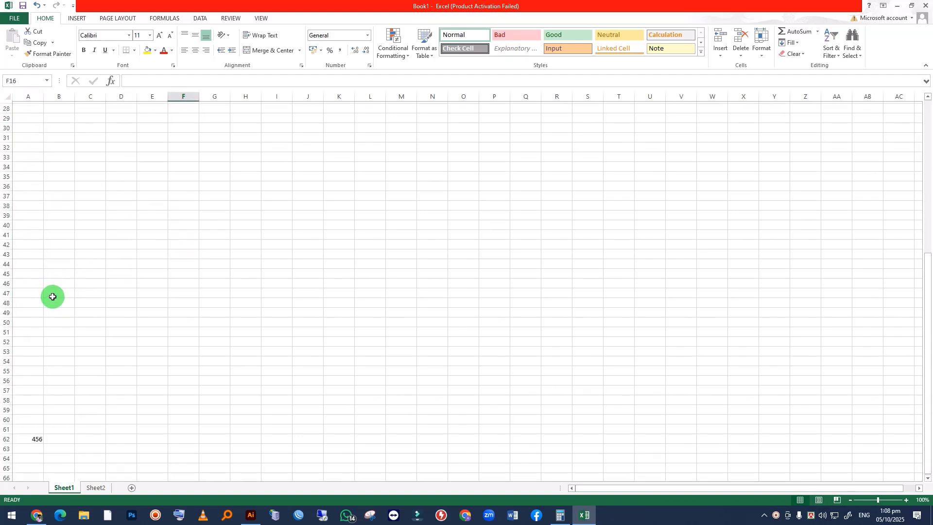
scroll(52, 296, "up", 7)
Step: Clear the contents of column B on Sheet2
left_click(96, 487)
left_click(68, 97)
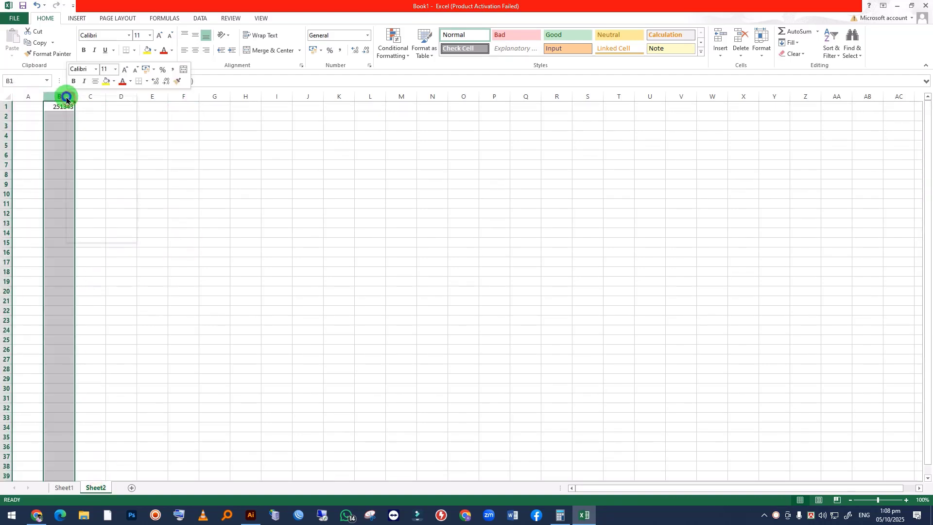
right_click(66, 96)
left_click(97, 188)
Step: Delete the values in cells A19:A22 of Sheet1
left_click(58, 488)
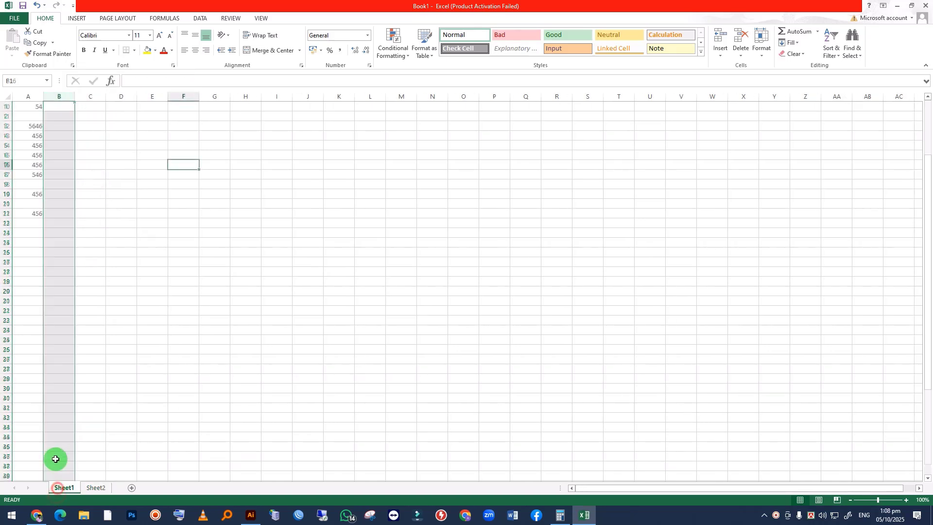
left_click_drag(31, 194, 36, 224)
key("Delete")
left_click(119, 233)
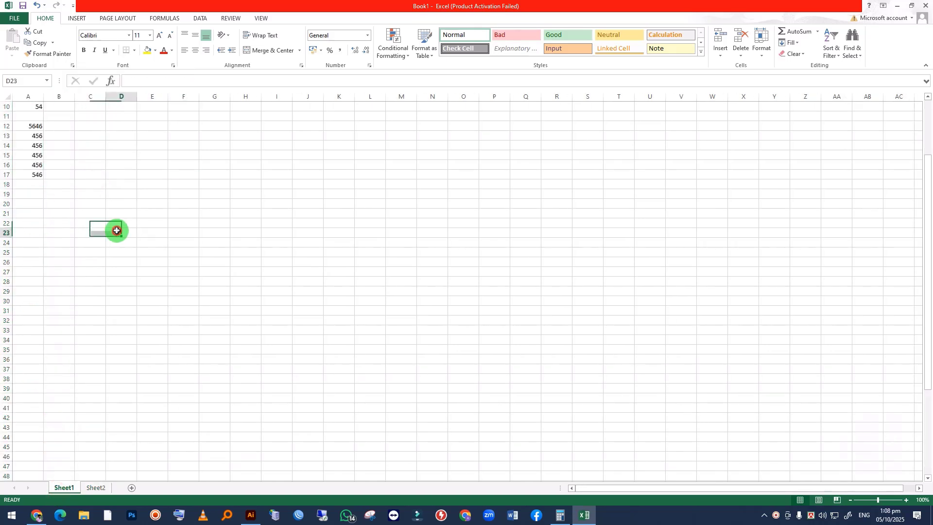
scroll(660, 204, "up", 3)
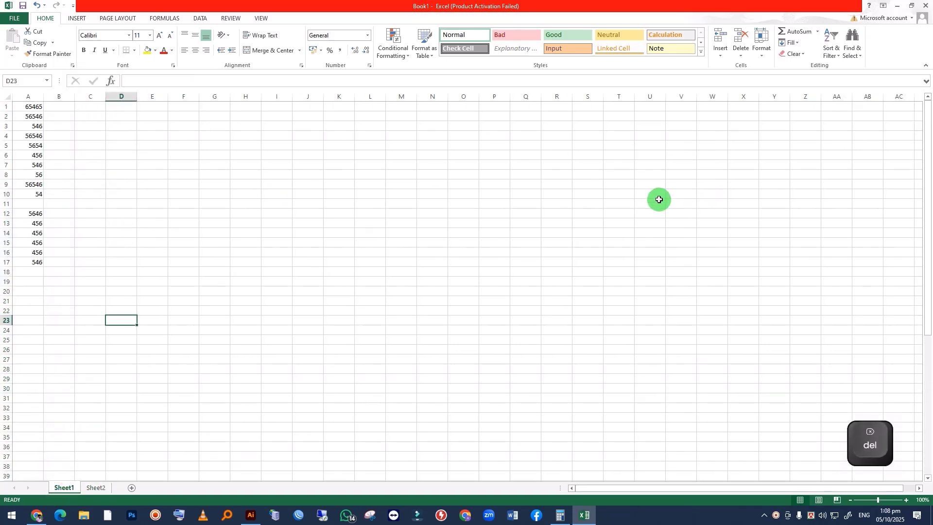
Step: Delete the empty row 11 from Sheet1
left_click(817, 32)
left_click(423, 219)
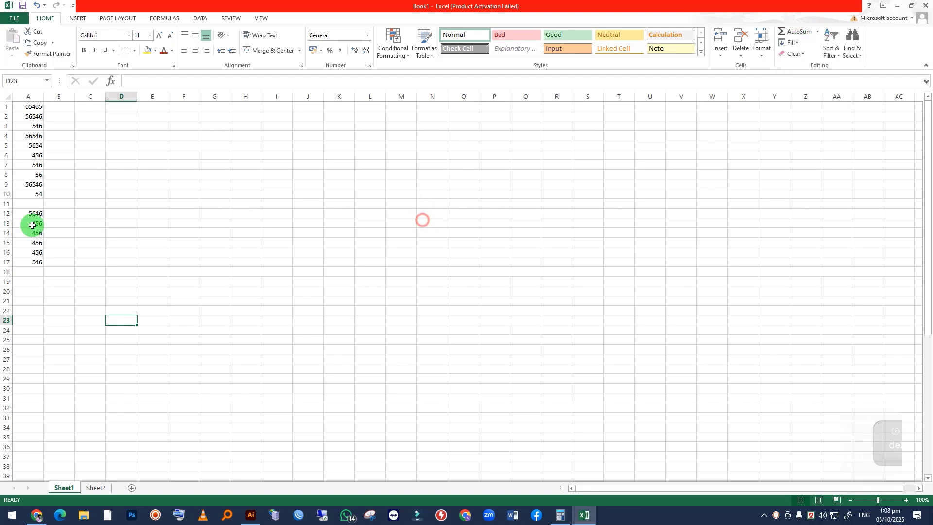
left_click(7, 204)
right_click(6, 204)
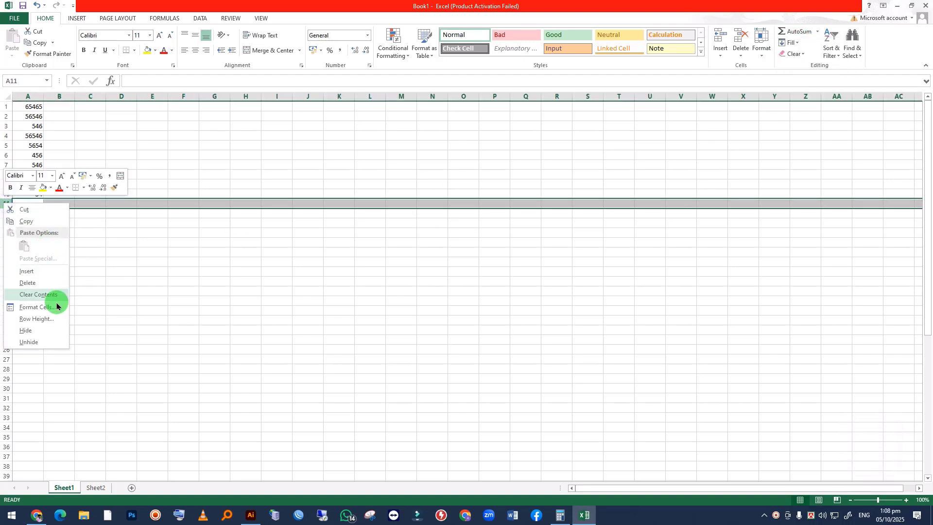
left_click(41, 283)
left_click(267, 274)
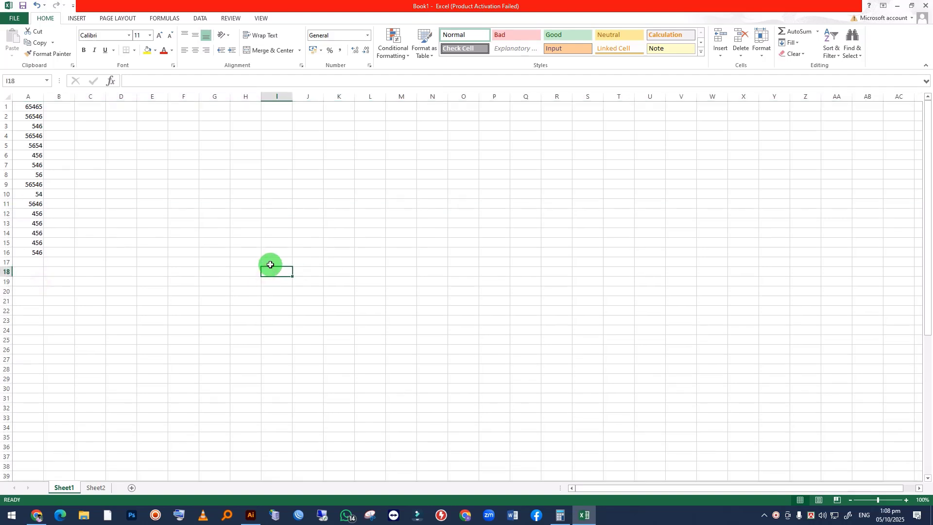
Step: Average the range A1:A16 into cell A17 using the AutoSum Average option, and remove the result again
left_click_drag(37, 253, 34, 81)
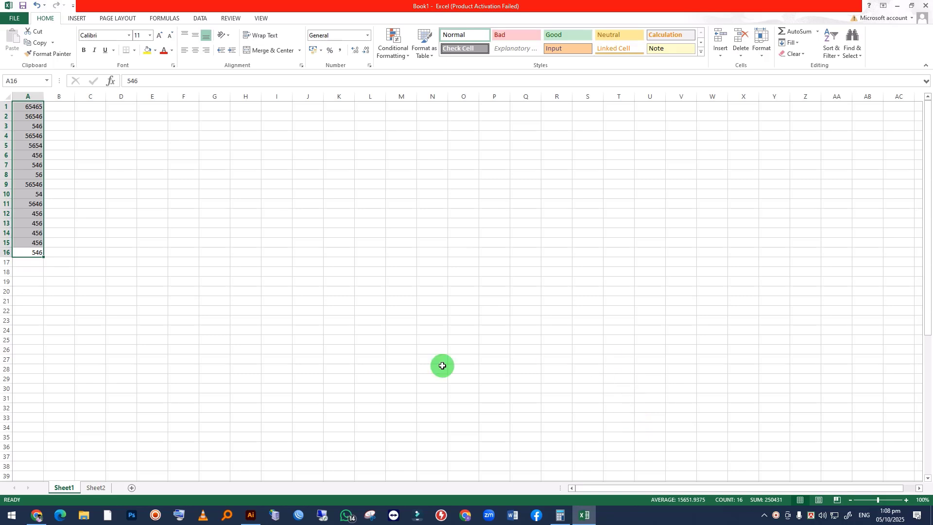
left_click(140, 291)
left_click_drag(32, 109, 29, 251)
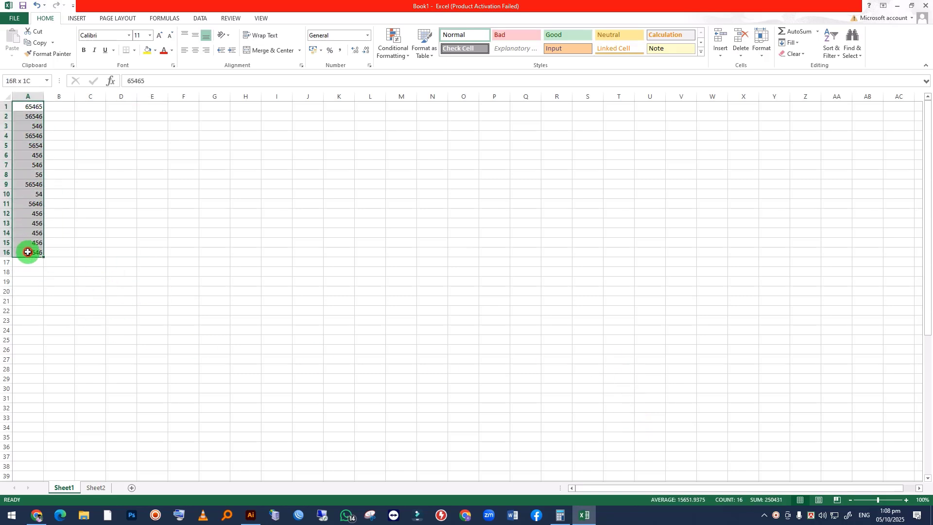
left_click(820, 38)
left_click(810, 56)
left_click(104, 310)
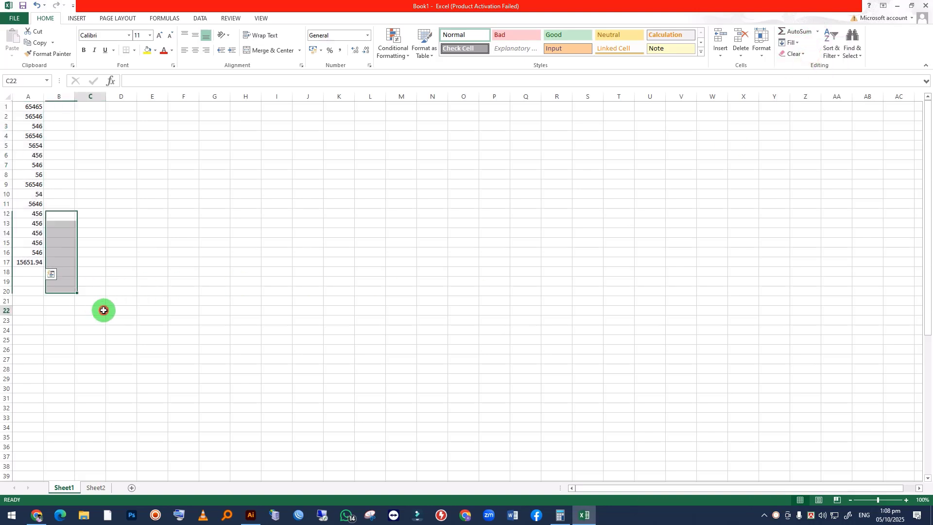
left_click(22, 261)
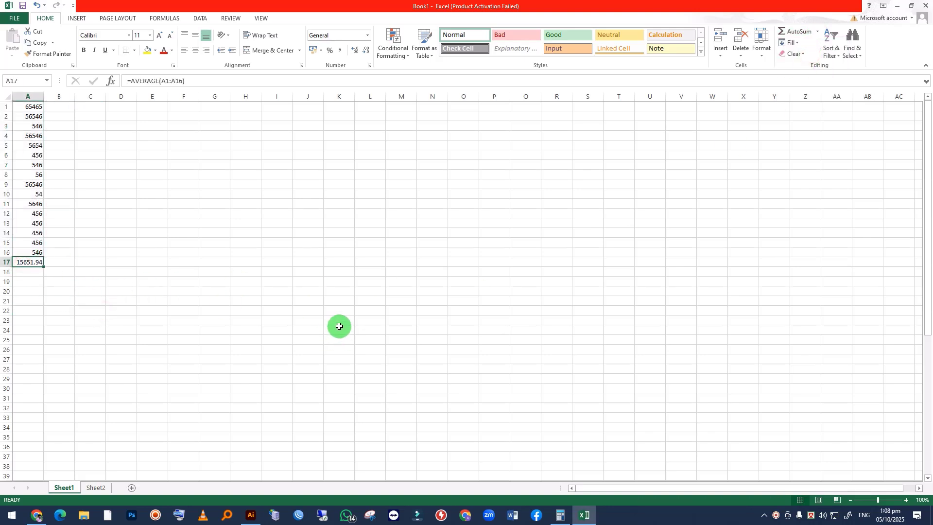
key("ctrl+z")
Step: Insert =AVERAGE(A1:A16) in cell P27 using the AutoSum Average option
left_click(493, 359)
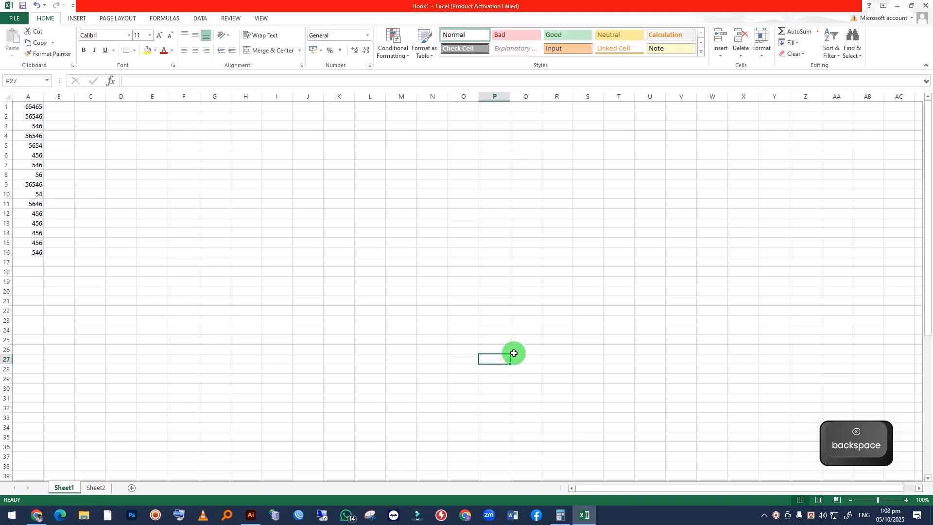
left_click(819, 32)
left_click(812, 54)
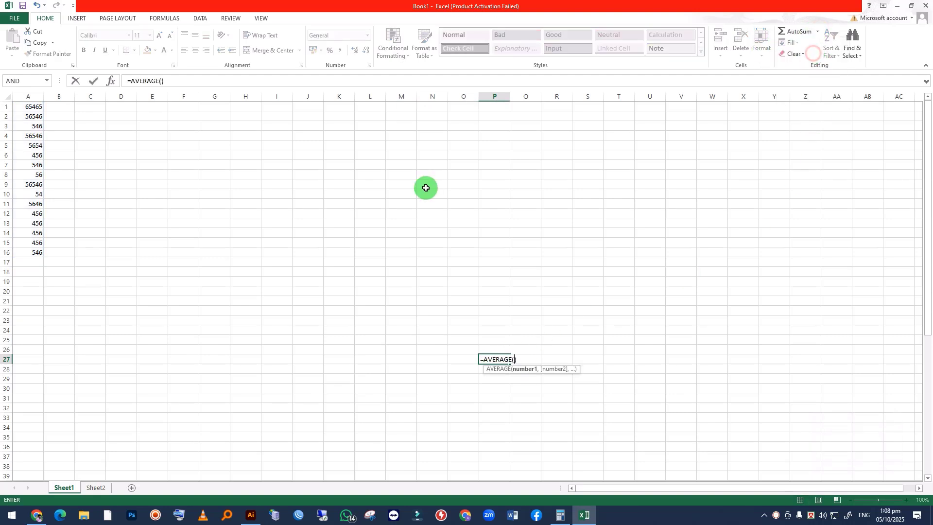
left_click_drag(34, 107, 37, 250)
key("Return")
left_click(616, 340)
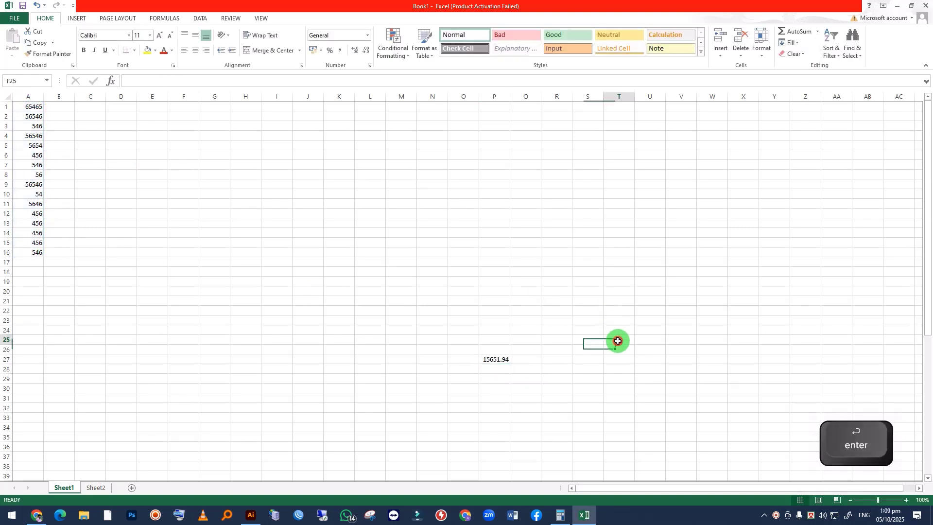
Step: Delete the AVERAGE formula from cell P27
left_click(494, 358)
key("BackSpace")
left_click(636, 407)
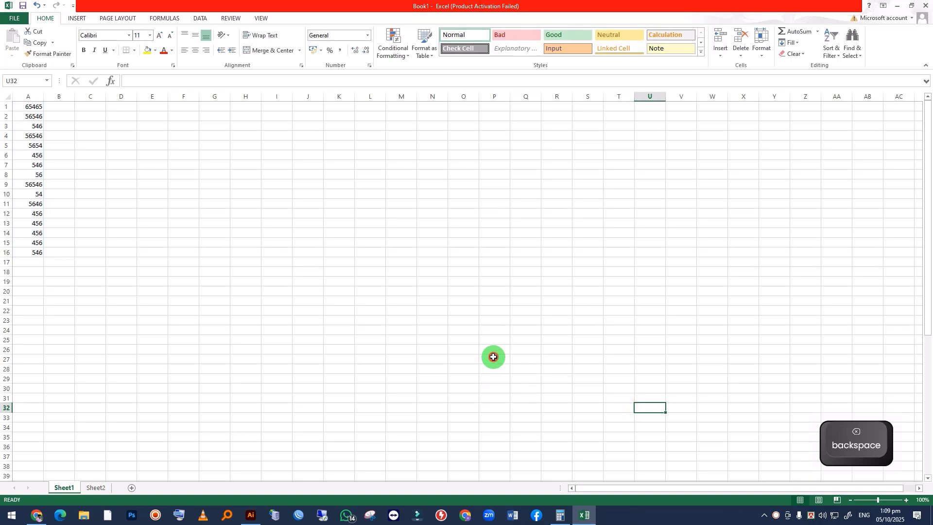
Step: Write the formula =AVERAGE(A1:A16) manually in cell P27, picking the range in column A
left_click(493, 357)
type("=AVER")
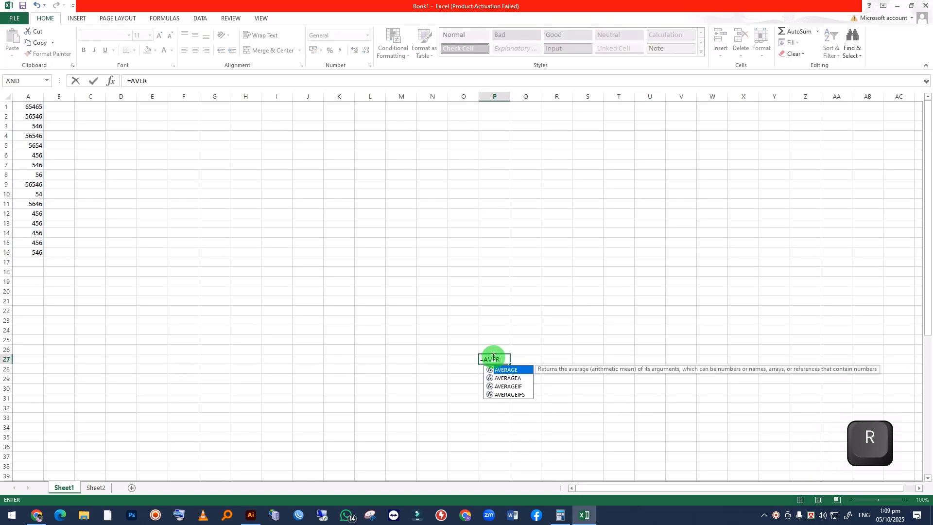
key("Tab")
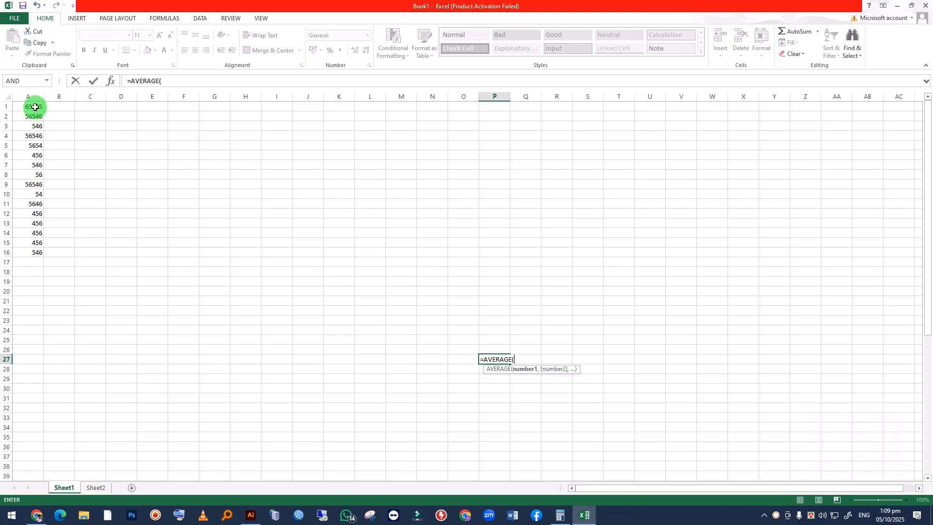
left_click_drag(38, 105, 38, 216)
left_click_drag(36, 250, 36, 251)
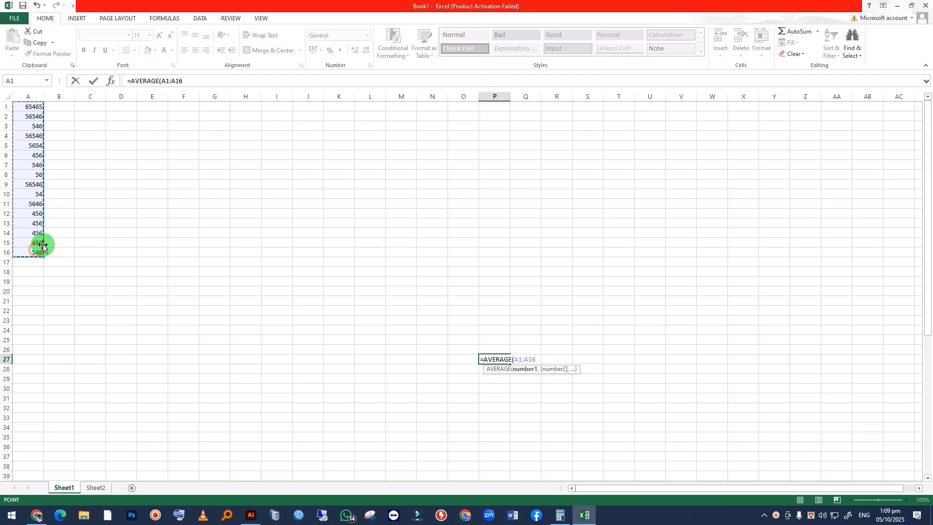
type(")")
key("Return")
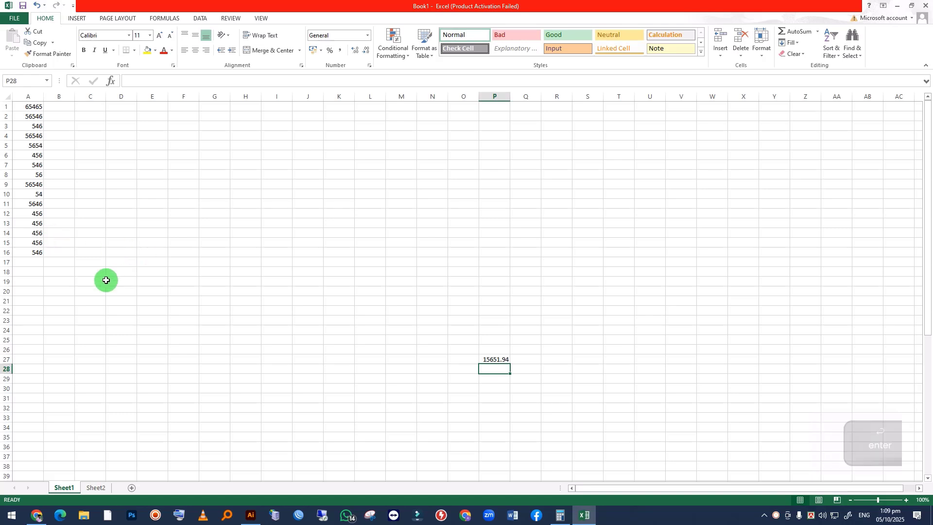
Step: Clear the manually written average from cell P27
left_click(486, 357)
key("BackSpace")
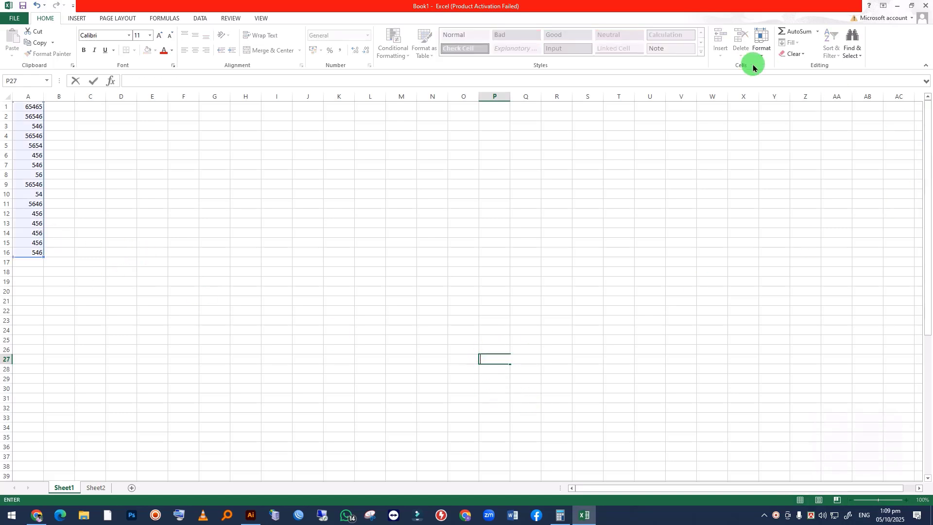
left_click(762, 58)
left_click(572, 166)
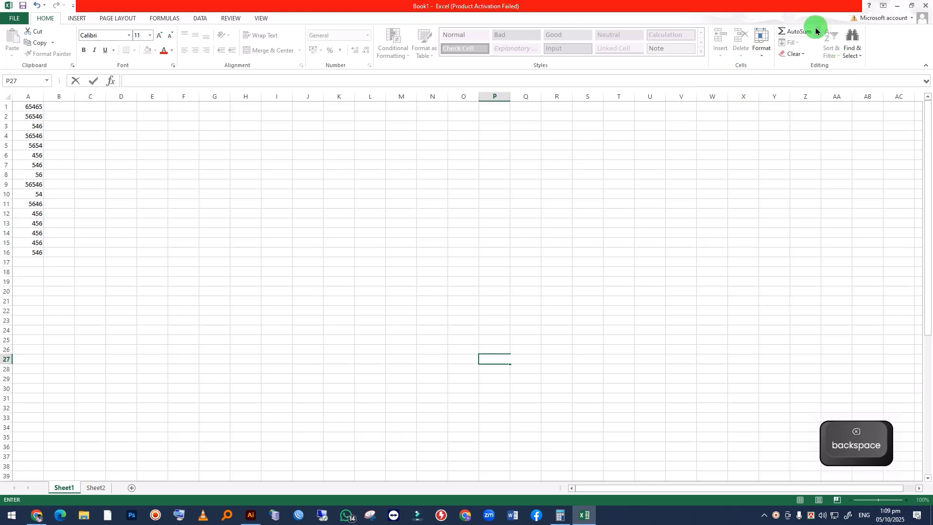
left_click(684, 201)
left_click(816, 33)
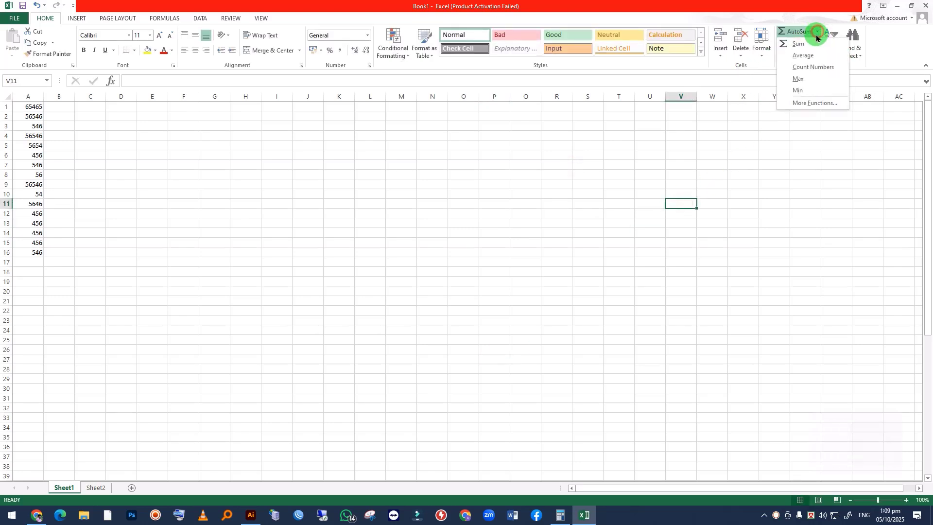
left_click(391, 266)
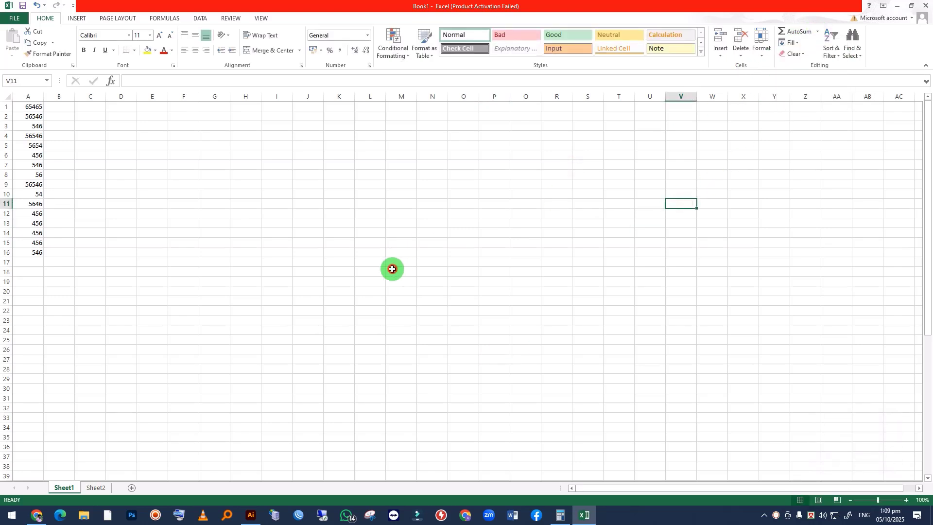
Step: Write the formula =COUNT(A1:A16) manually in cell A18, picking the range in column A
left_click_drag(25, 107, 13, 252)
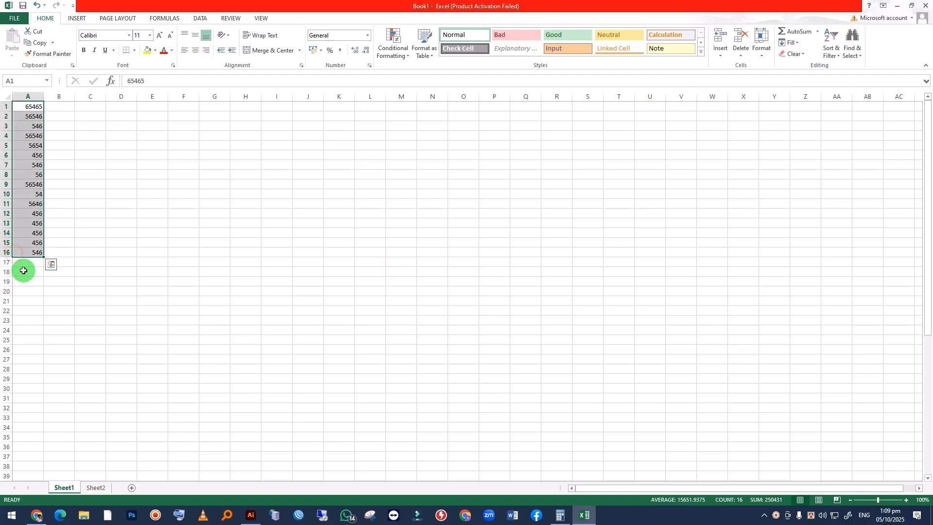
left_click(25, 271)
type("=")
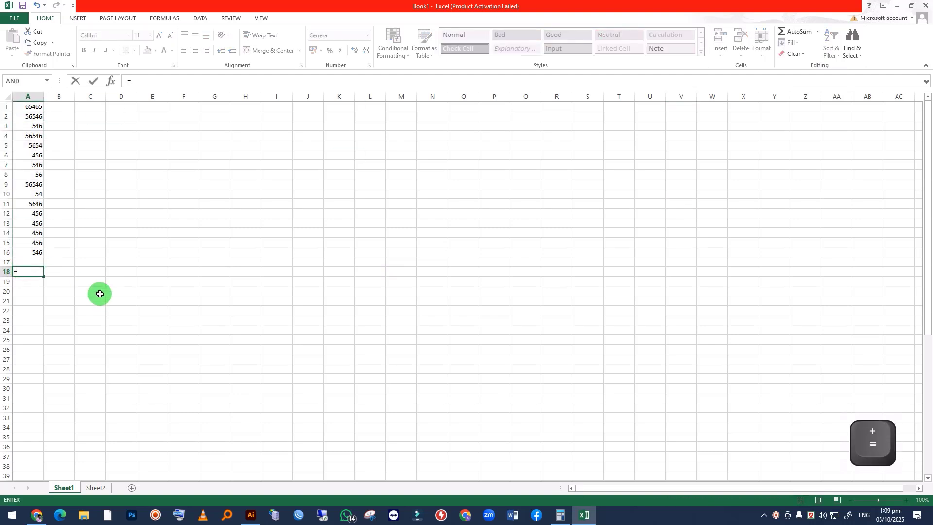
type("COUN")
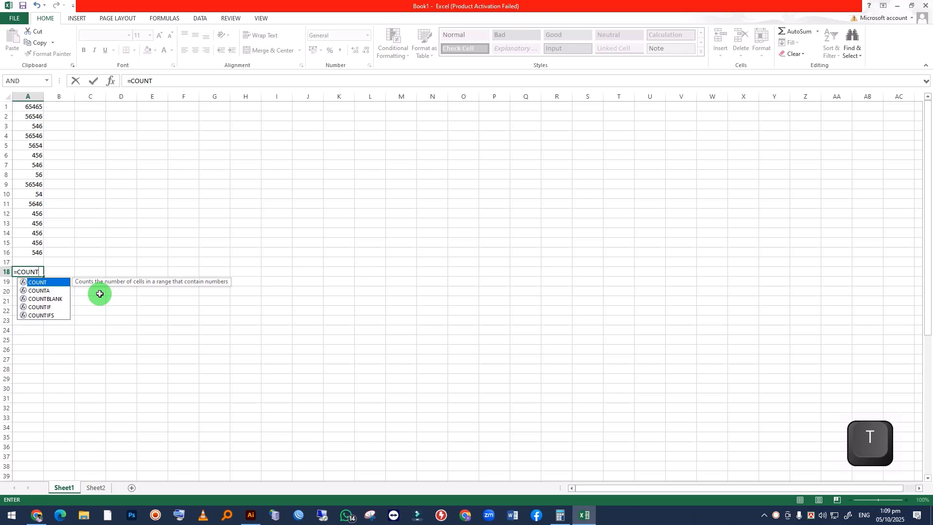
type("T")
key("Tab")
left_click_drag(35, 106, 41, 248)
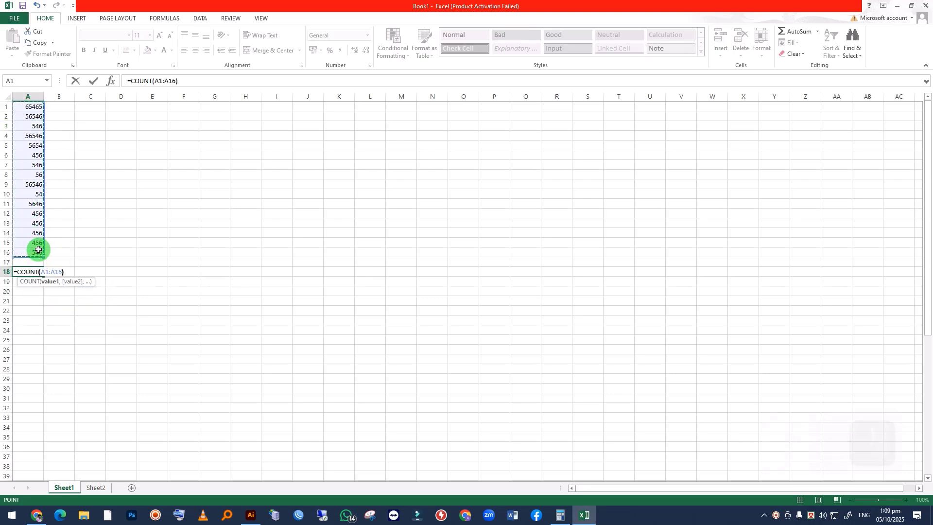
key("Return")
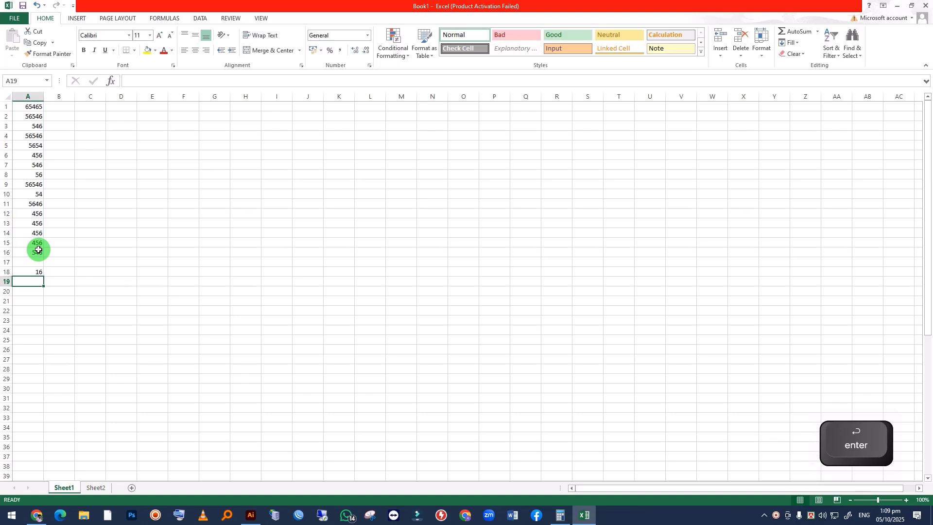
Step: Clear the manually written COUNT formula from cell A18
left_click(24, 274)
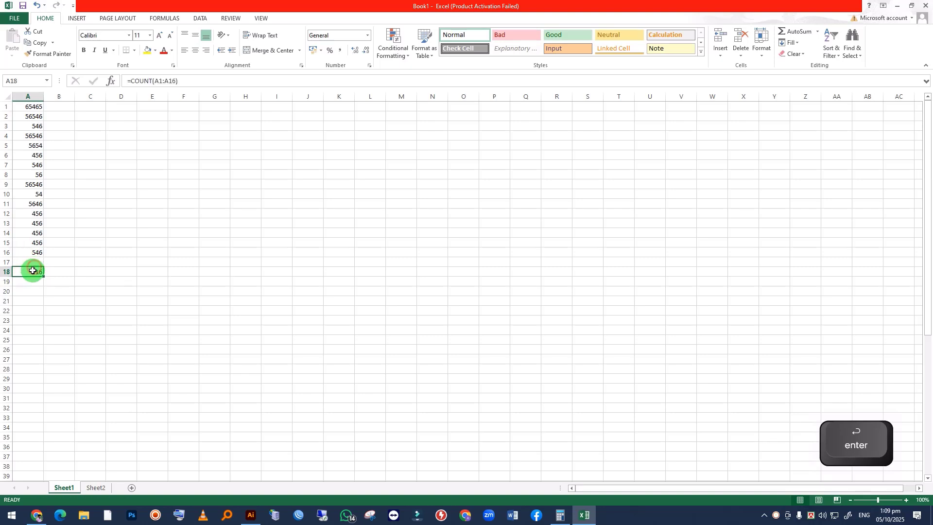
key("BackSpace")
left_click(137, 310)
left_click(30, 269)
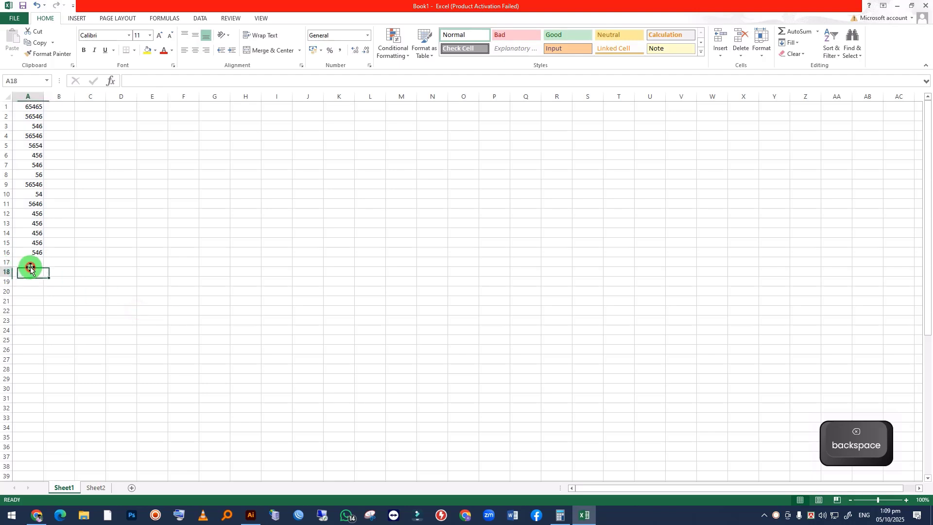
Step: Count the numbers in A1:A16 with the AutoSum Count Numbers option, placing the result directly below the range
left_click_drag(31, 103, 34, 252)
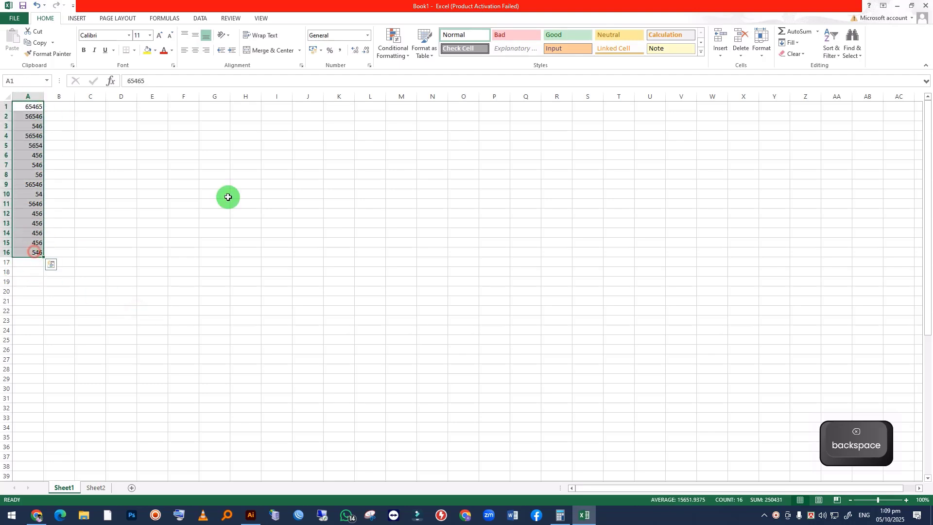
left_click(817, 32)
left_click(814, 67)
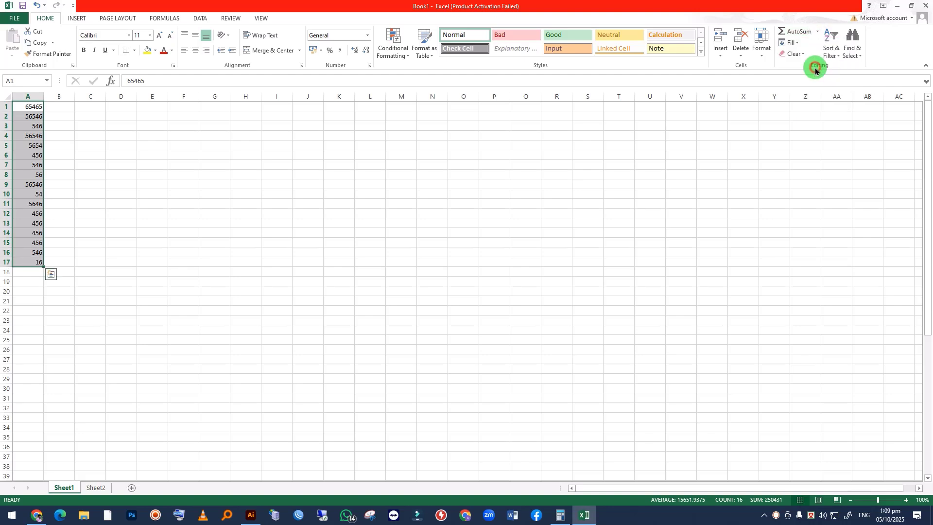
left_click(383, 273)
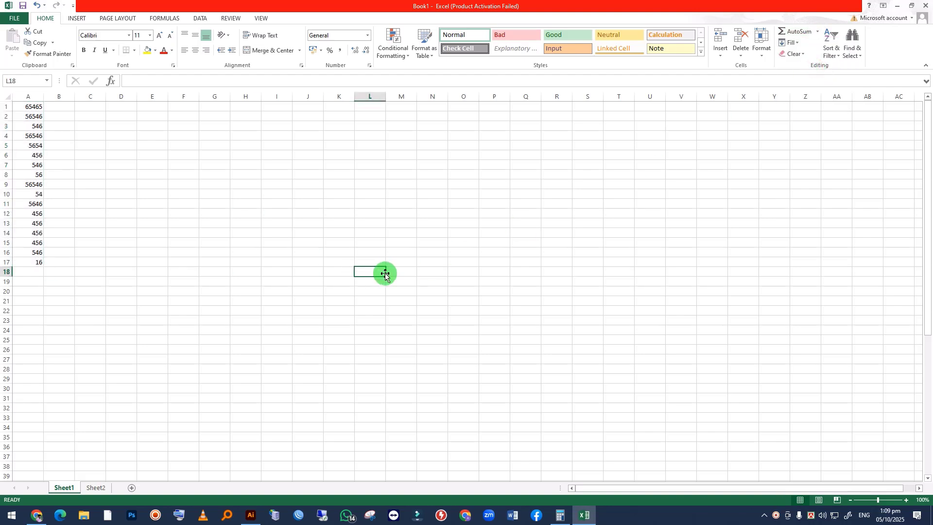
Step: Delete the AutoSum count from cell A17
left_click(33, 261)
key("BackSpace")
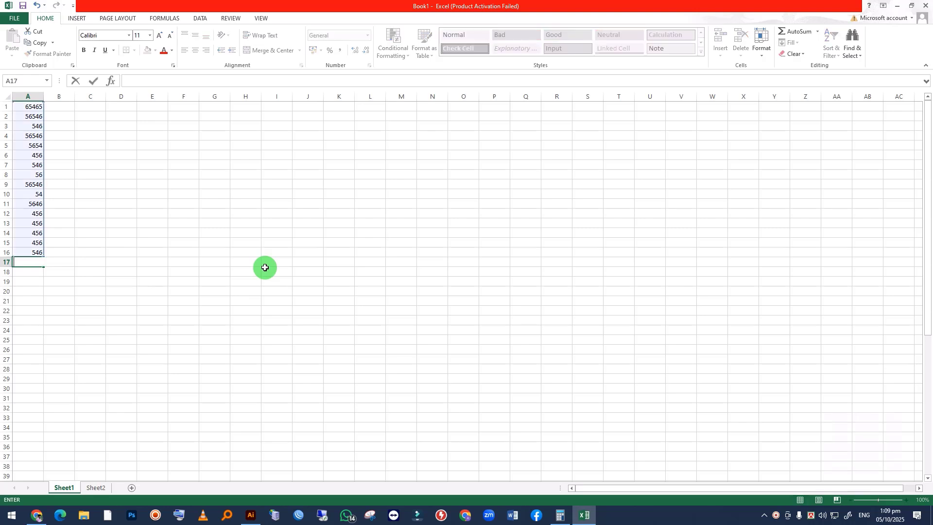
left_click(225, 352)
Step: Write the formula =MAX(A1:A16) in cell A17, picking the range in column A
left_click(27, 262)
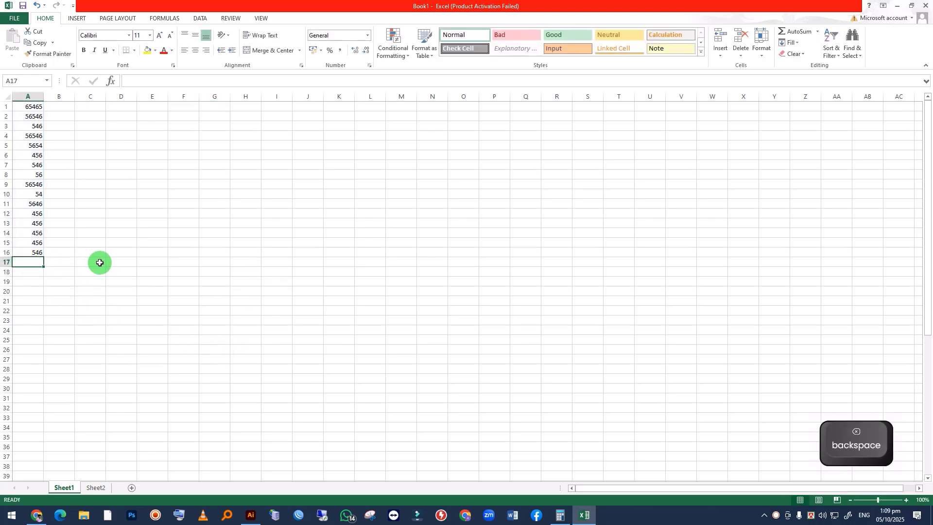
type("=MA")
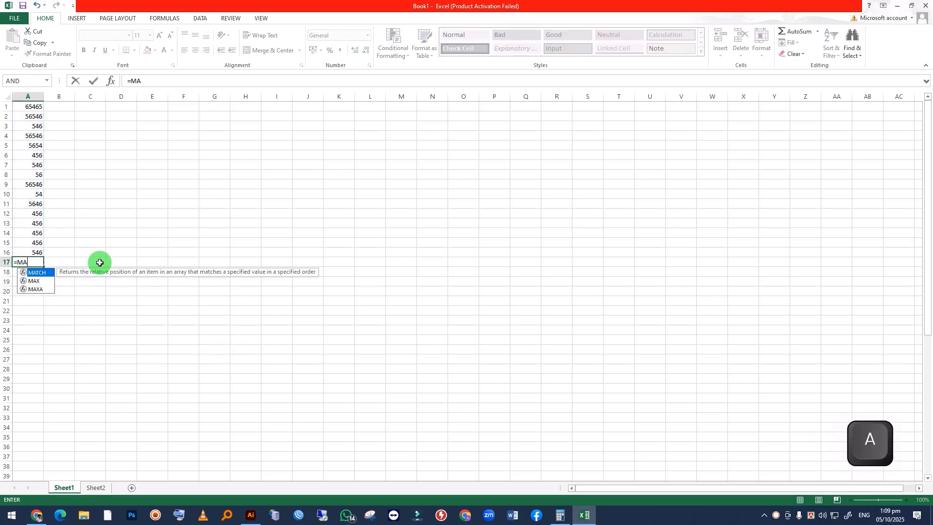
type("X")
key("Tab")
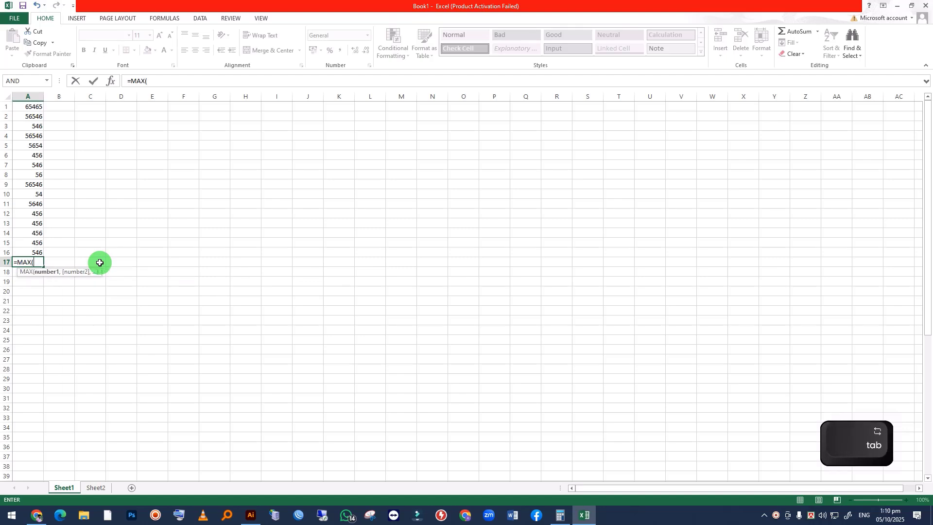
left_click_drag(34, 108, 35, 249)
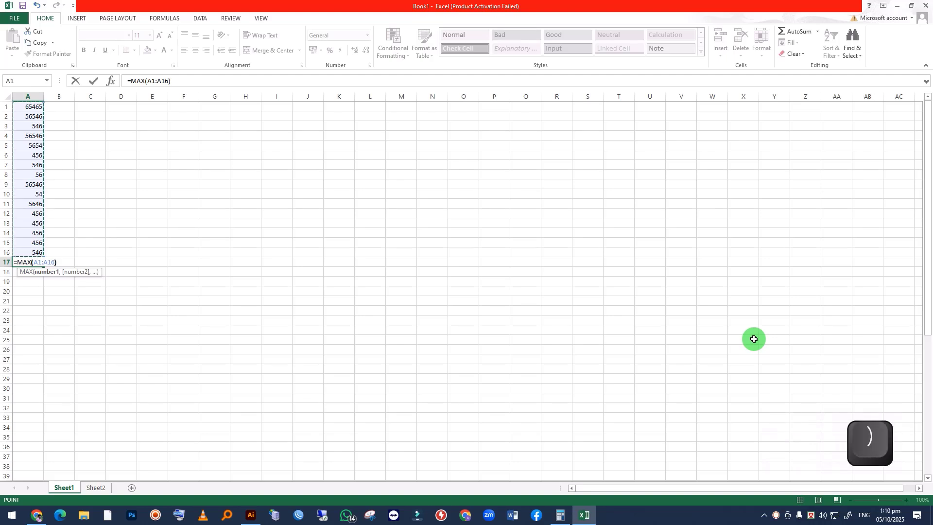
key("Return")
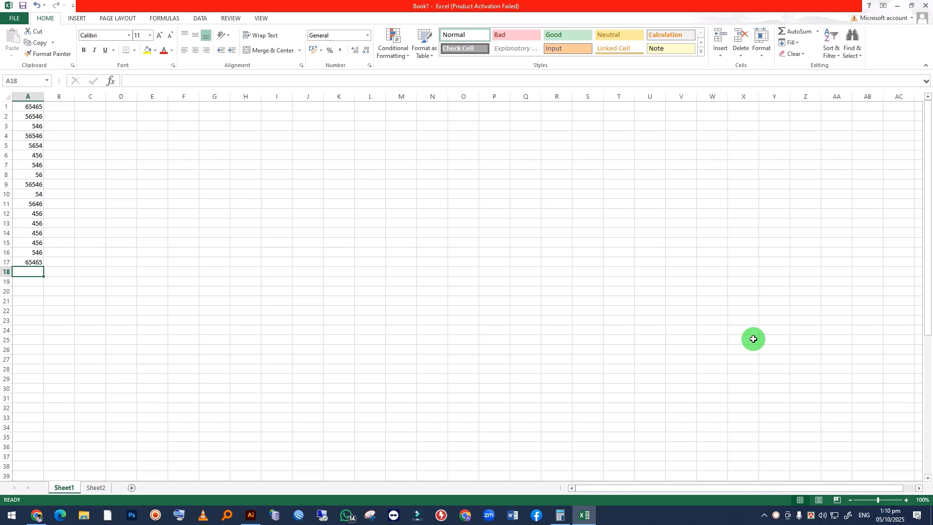
Step: Replace the MAX formula in cell A17 with =MIN(A1:A16), picking the range in column A
key("BackSpace")
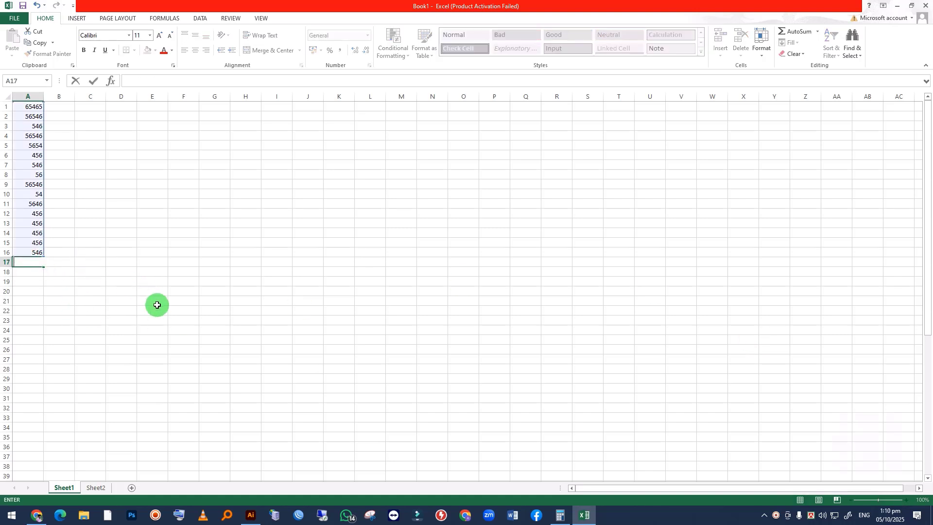
left_click(170, 320)
left_click(36, 260)
type("=MIN")
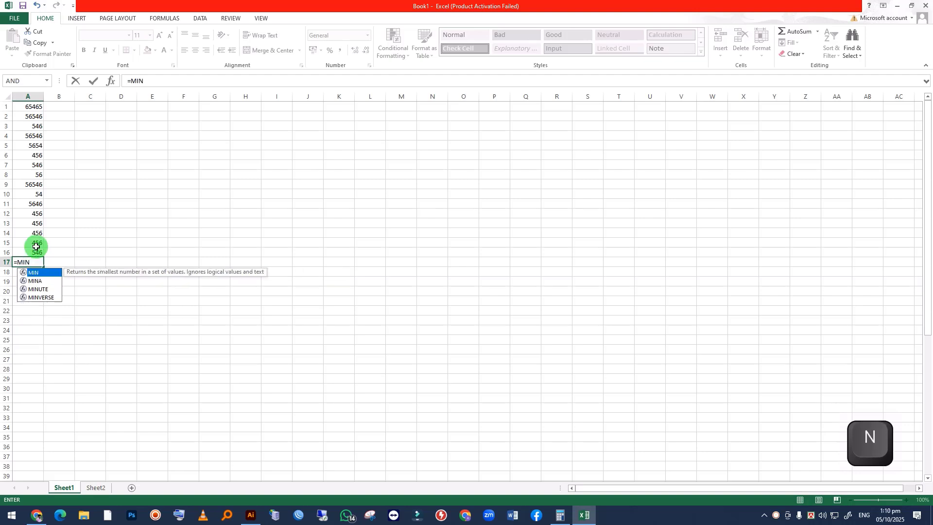
key("Tab")
left_click_drag(31, 111, 26, 251)
type(")")
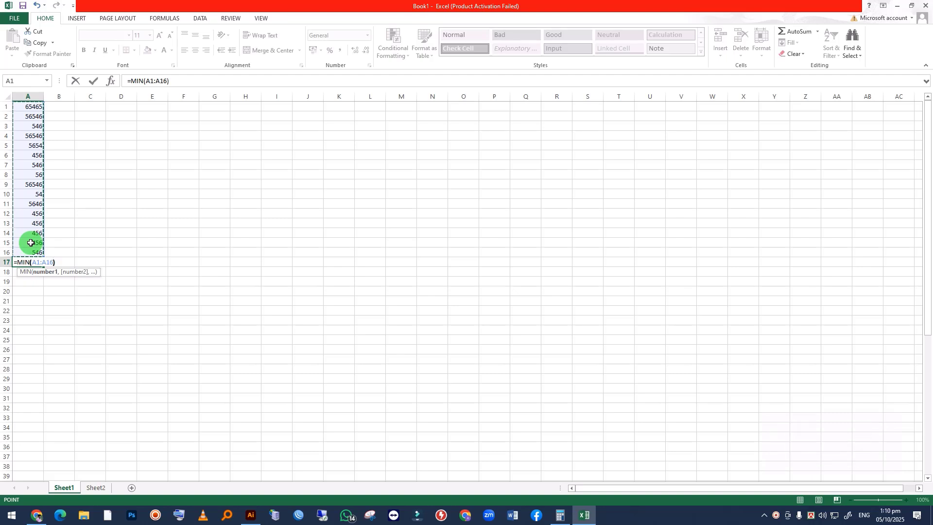
key("Return")
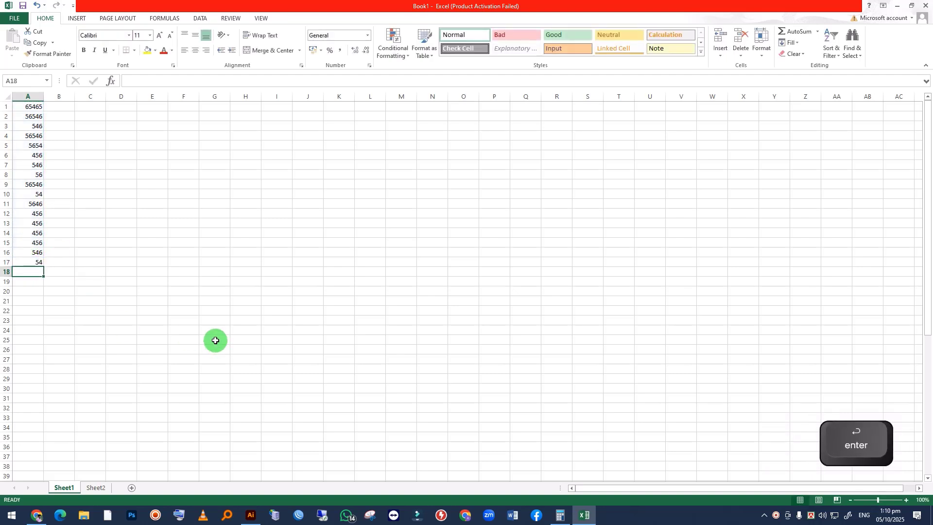
Step: Delete the MIN formula from cell A17
left_click(36, 263)
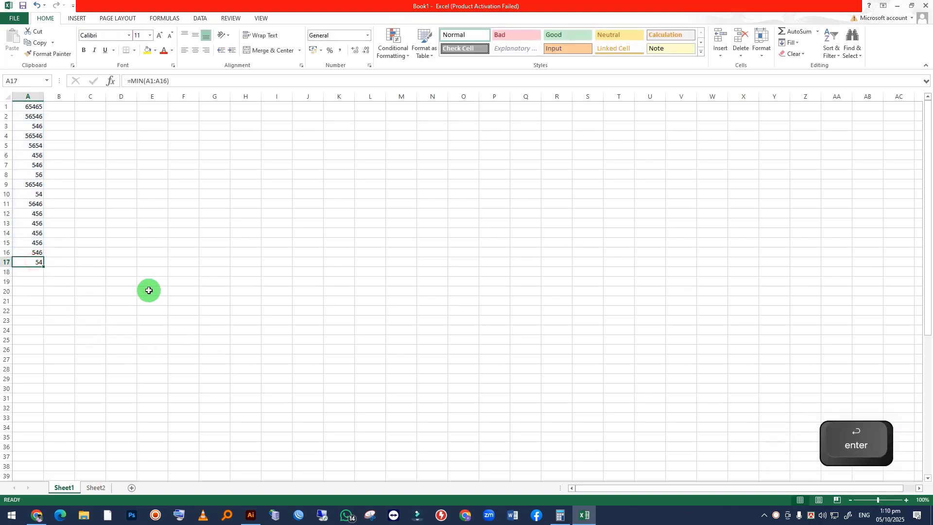
key("Delete")
left_click(311, 291)
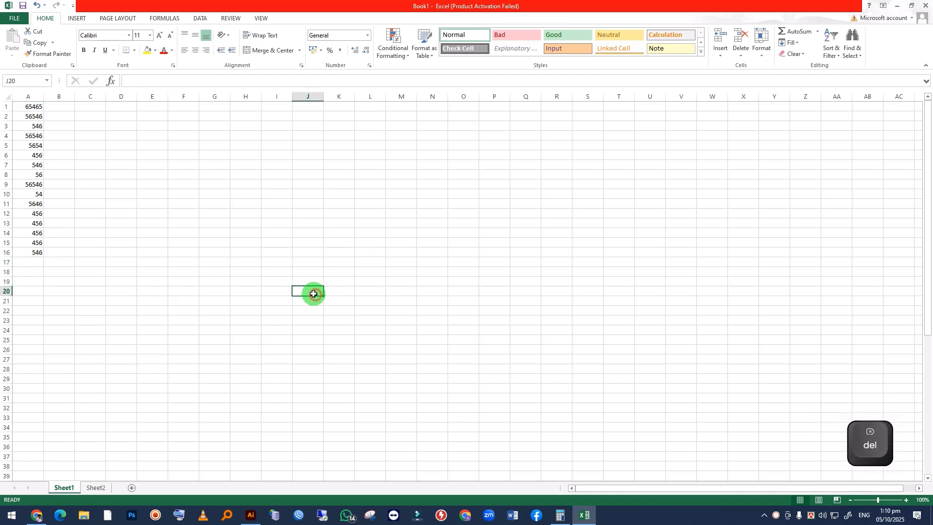
left_click(812, 33)
key("BackSpace")
key("BackSpace")
key("BackSpace")
key("BackSpace")
key("BackSpace")
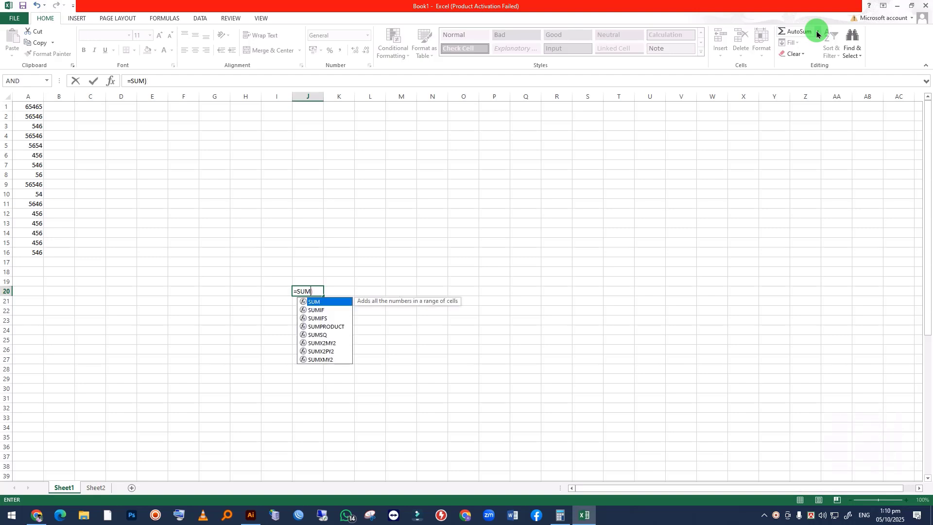
key("Delete")
Step: View the additional AutoSum functions in the Insert Function dialog, and close it without inserting one
left_click(820, 32)
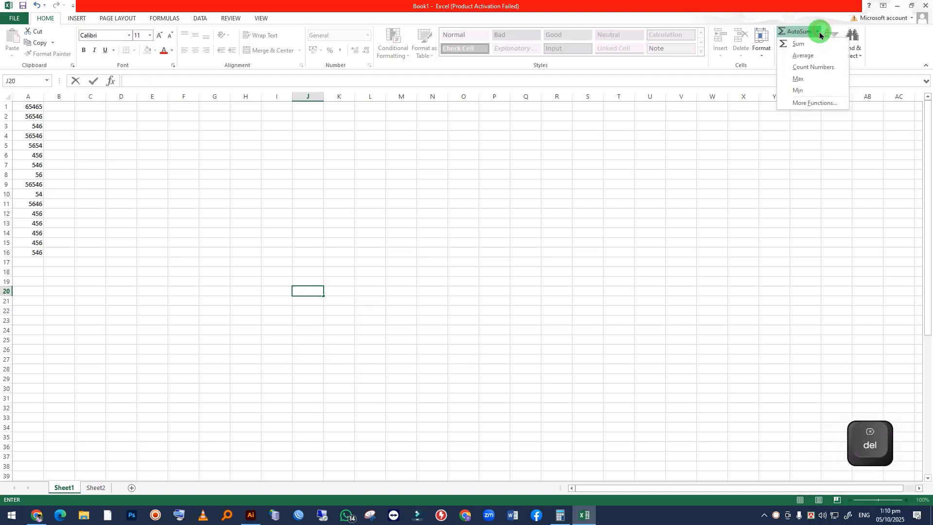
left_click(823, 104)
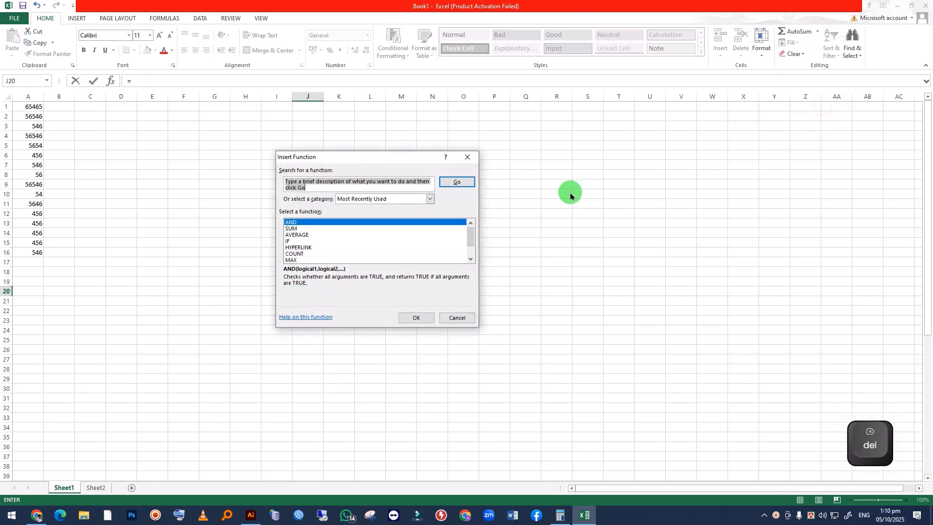
left_click(470, 156)
left_click(282, 365)
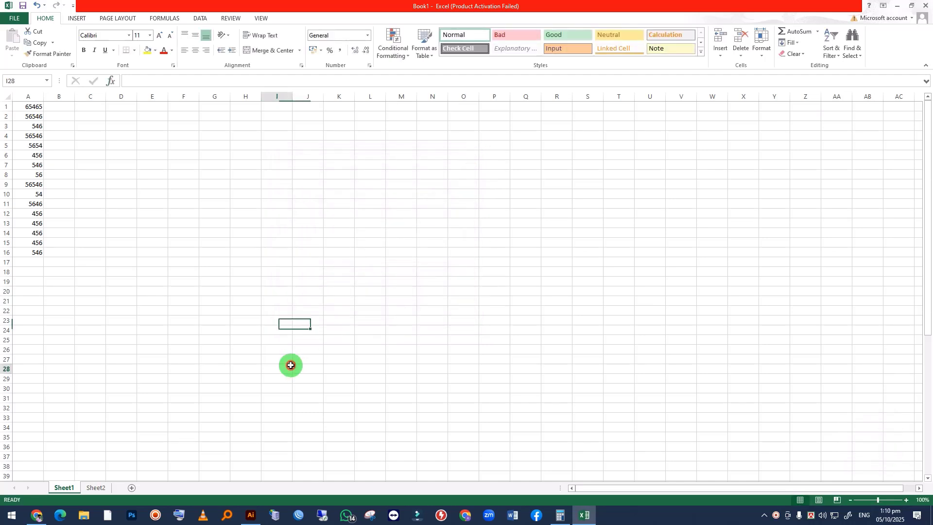
left_click(769, 227)
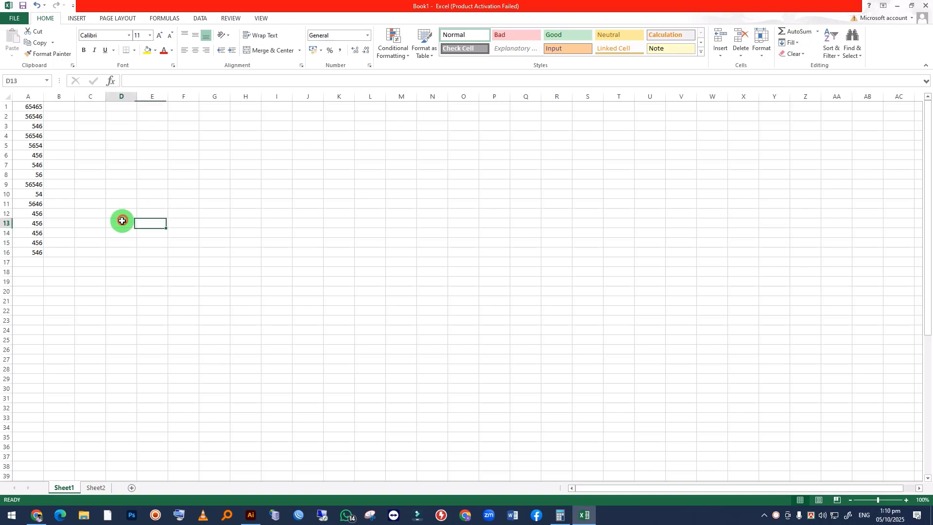
Step: Fill cells B1 to B8 with 5656, 456, 546, 546, 46, 456, 546 and 456
left_click(58, 97)
left_click(56, 108)
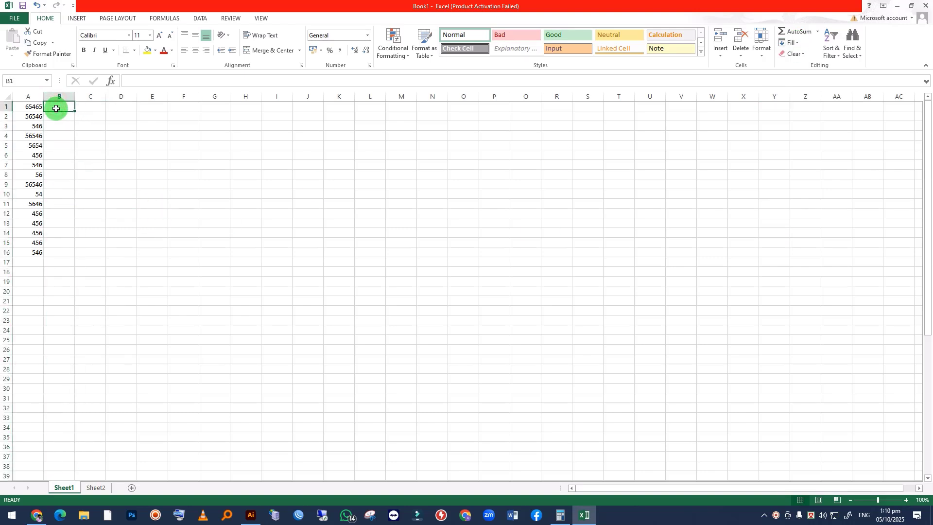
type("5656")
key("Return")
type("456")
key("Return")
type("546")
key("Return")
key("Return")
type("46")
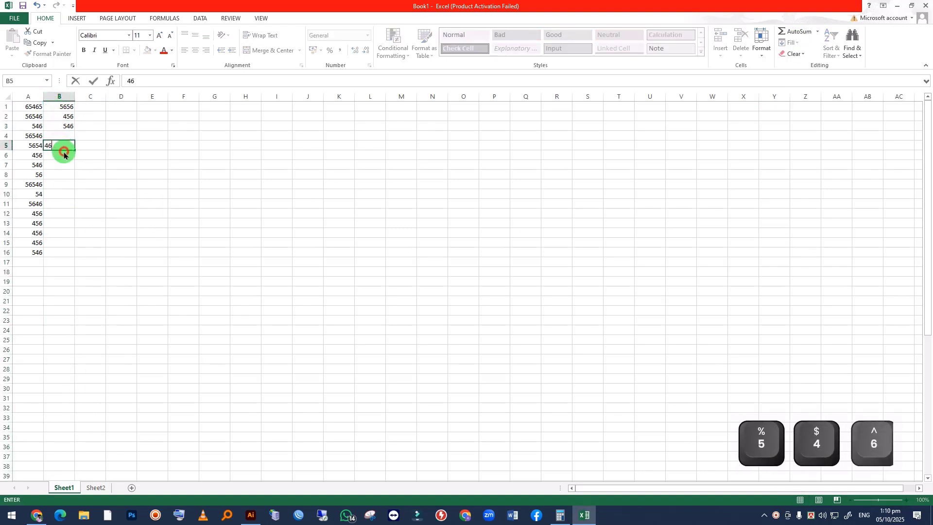
left_click(59, 135)
type("546")
key("Return")
key("Return")
type("456")
key("Return")
key("Return")
type("456")
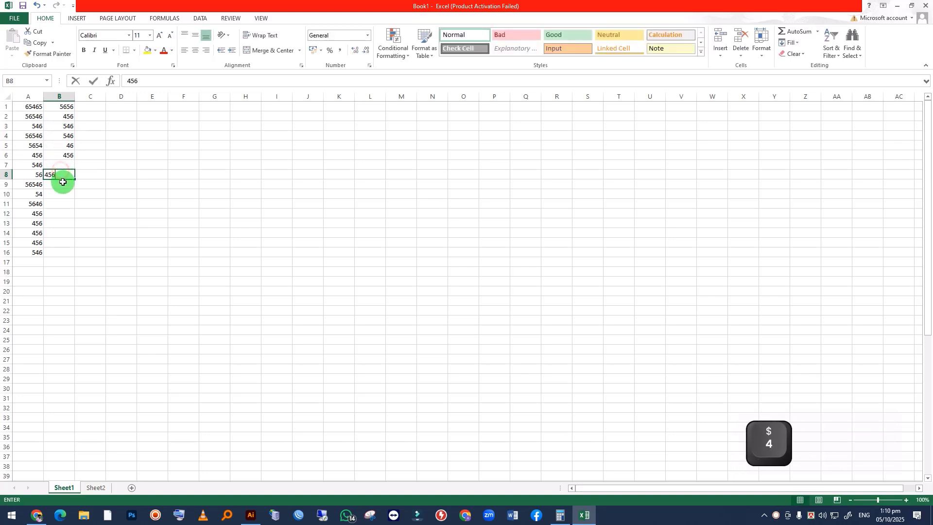
left_click(60, 167)
type("546")
Step: Fill cells B9 to B16 with 56, 456, 456, 456, 456, 445, 435 and 435
left_click(61, 185)
type("56")
left_click(59, 196)
type("456")
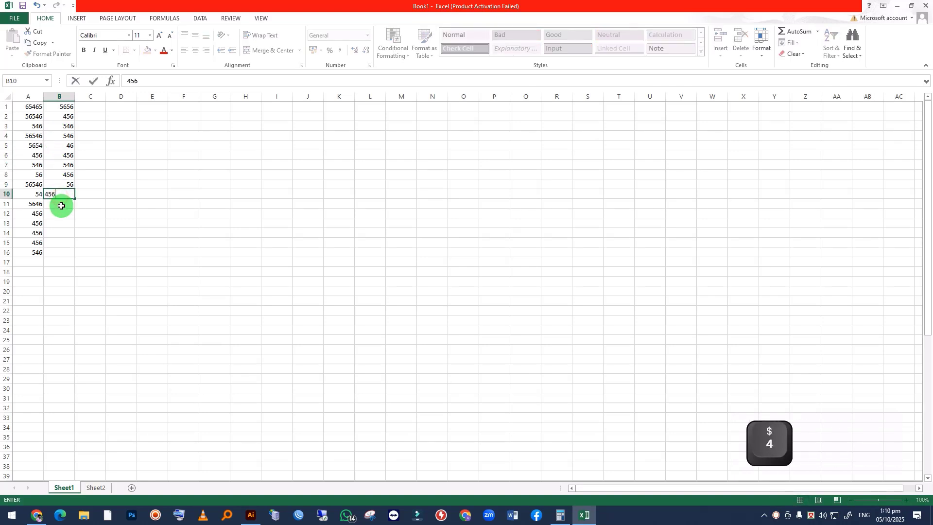
left_click(61, 206)
type("456")
left_click(61, 215)
type("456")
left_click(61, 224)
type("456")
left_click(61, 234)
type("4")
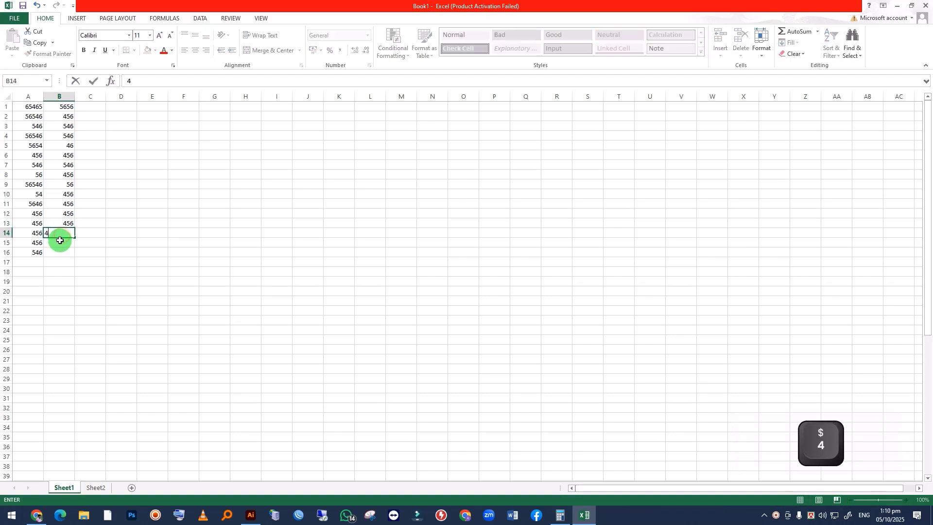
type("45")
left_click(59, 250)
type("435")
left_click(58, 244)
type("435")
left_click(206, 237)
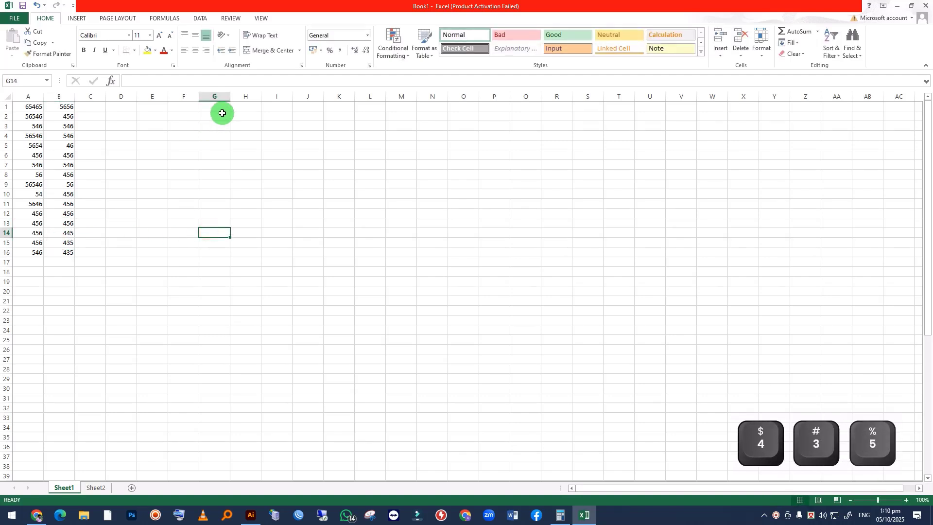
Step: Enter 1, 2 and 3 in cells G1 to G3
left_click_drag(221, 116, 216, 142)
left_click(213, 105)
type("1")
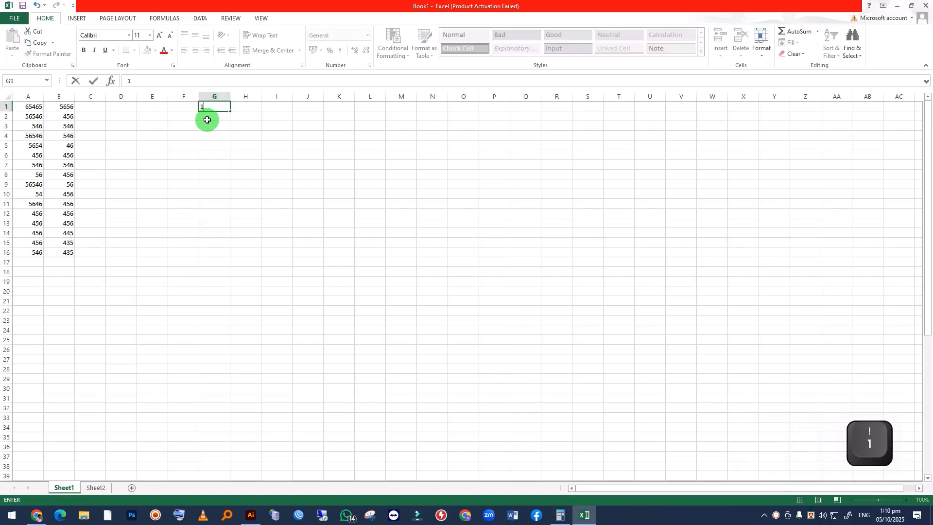
left_click(206, 118)
type("2")
left_click(206, 125)
type("3")
left_click(237, 133)
Step: Try Fill Down on the range G1:G16, and undo the fill
left_click_drag(214, 106, 215, 249)
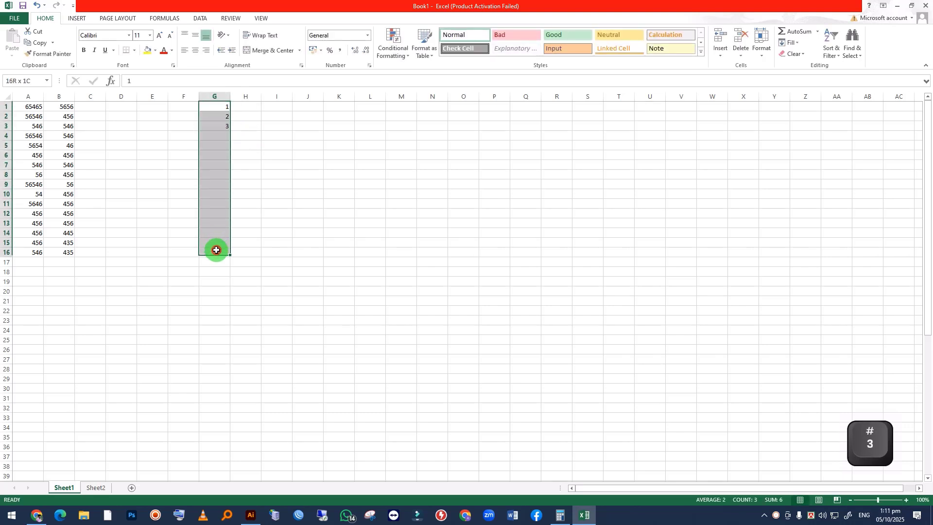
left_click(790, 42)
left_click(802, 55)
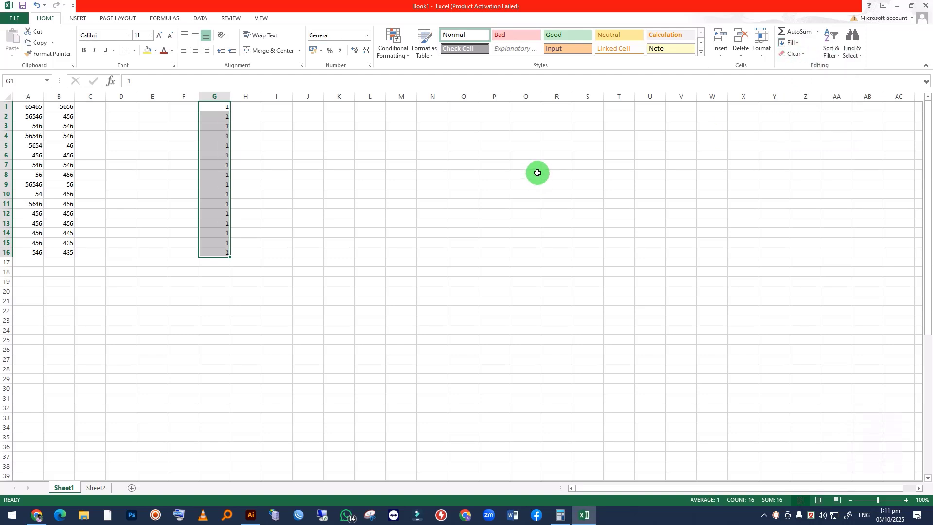
key("ctrl+z")
left_click(443, 202)
Step: Try Fill Down on only the three numbers in G1:G3, and undo the fill
left_click_drag(216, 106, 223, 125)
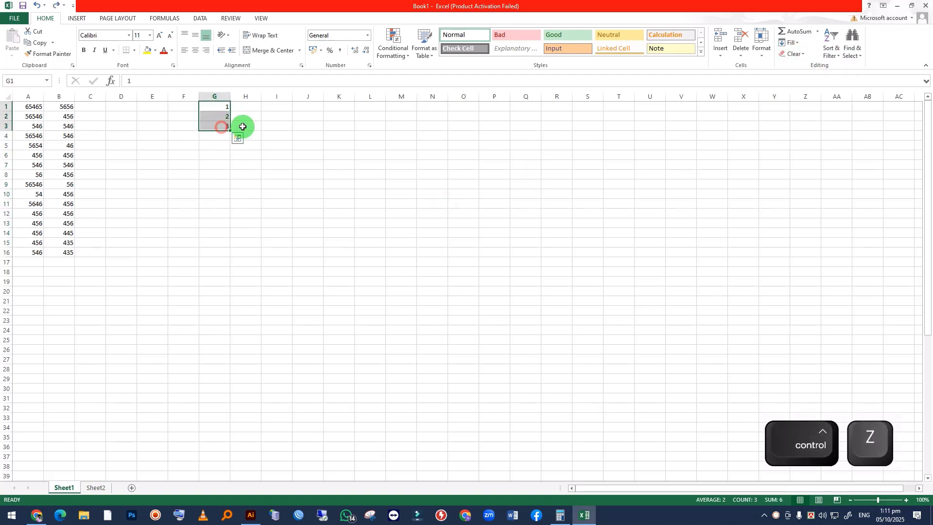
left_click(790, 43)
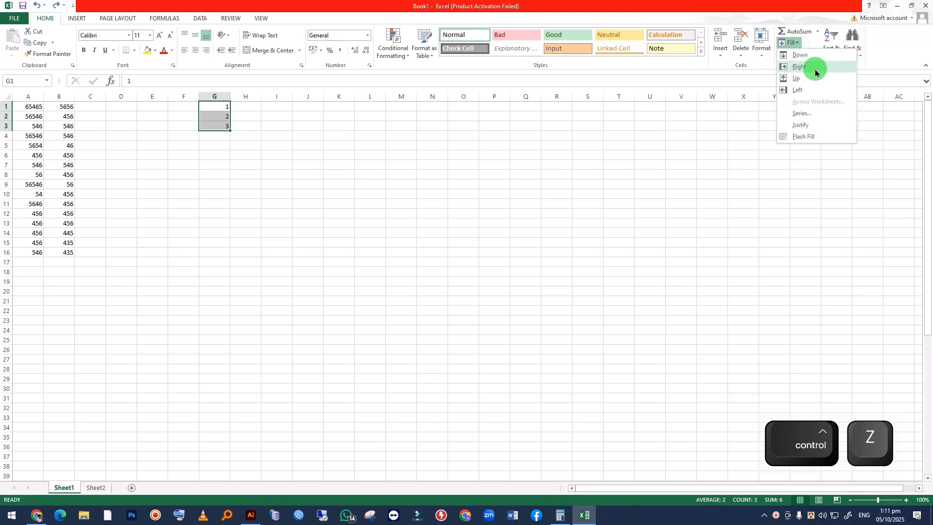
left_click(802, 56)
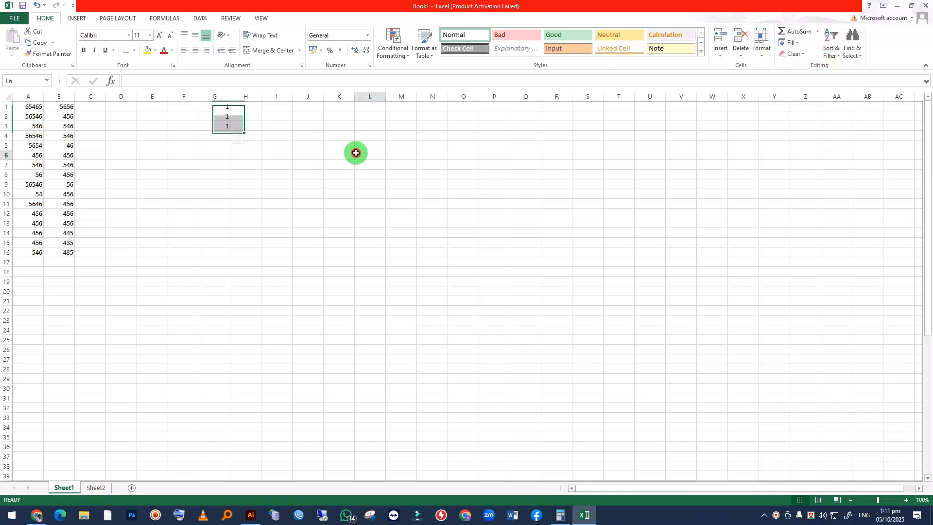
key("ctrl+z")
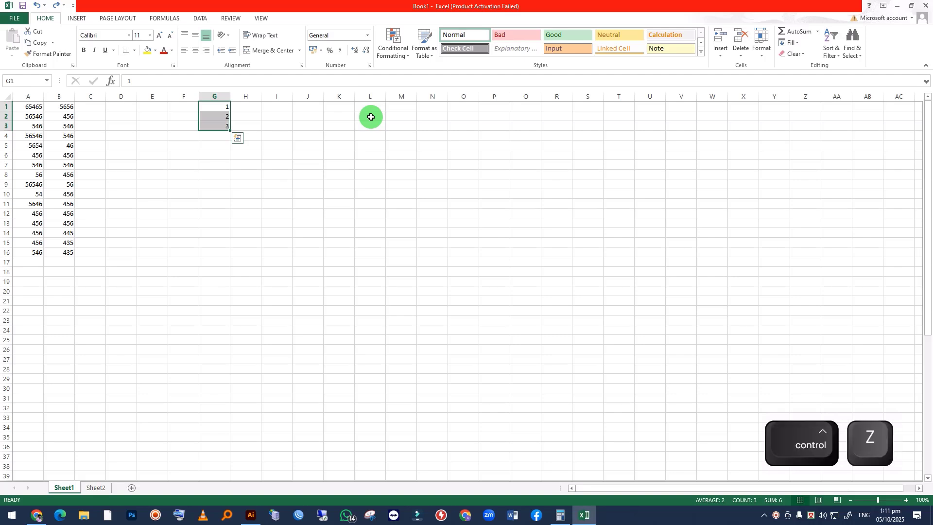
left_click(235, 175)
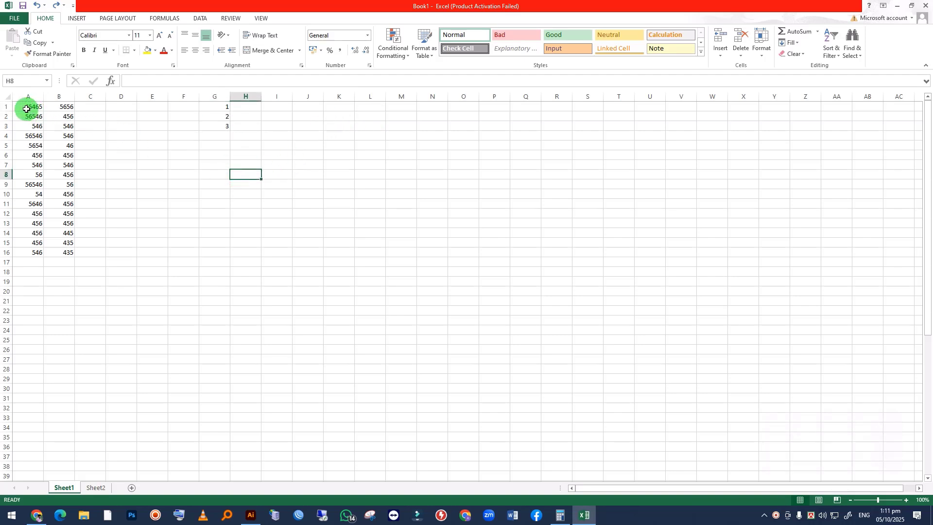
Step: Sum cells A1:B1 into C1 with AutoSum
left_click_drag(27, 108, 64, 106)
left_click(90, 110)
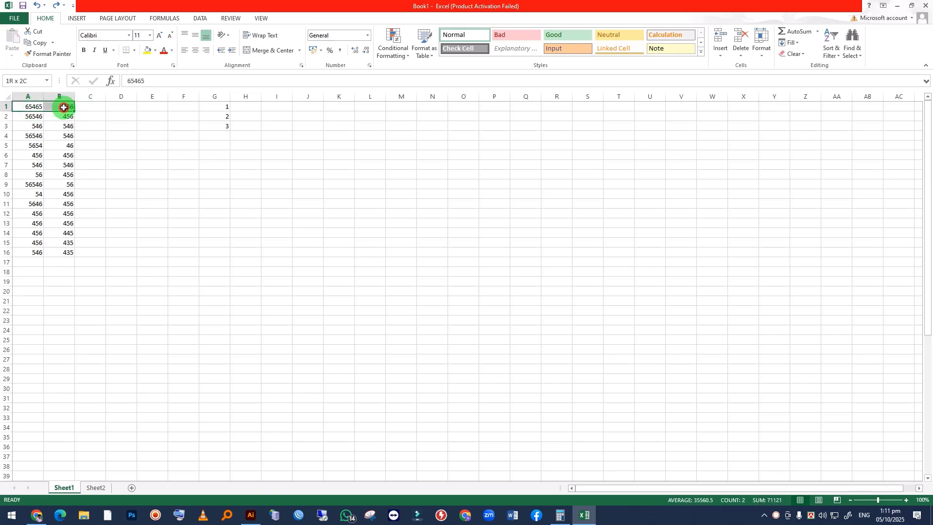
left_click(797, 33)
left_click(92, 106)
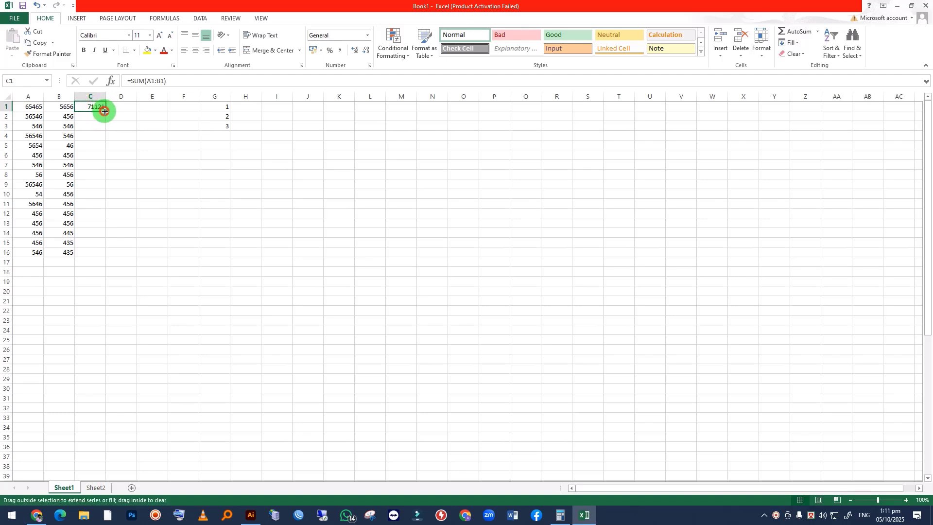
Step: Try extending the SUM formula from C1 to C5 with the fill handle, and undo it
left_click_drag(105, 112, 105, 147)
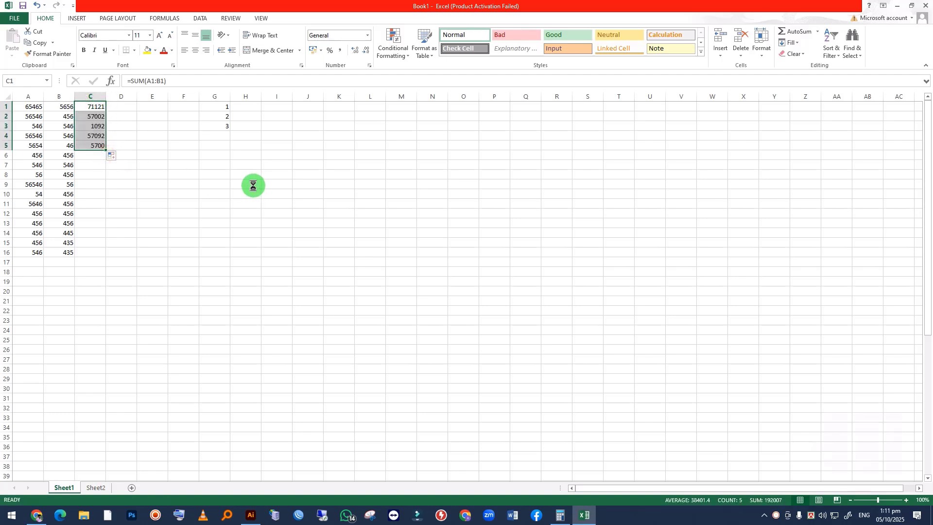
key("ctrl+z")
left_click(185, 184)
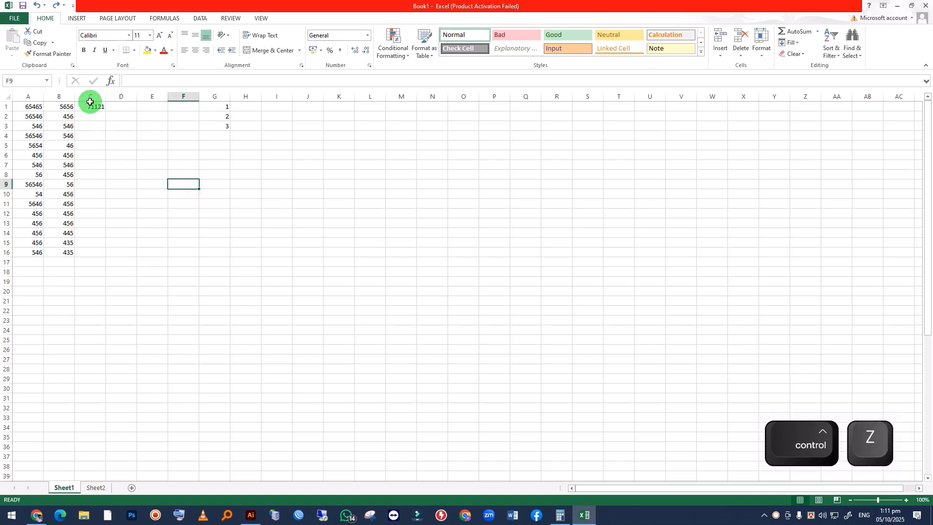
Step: Fill the SUM formula from C1 down the whole of column C, and check the rows below the data
left_click(90, 96)
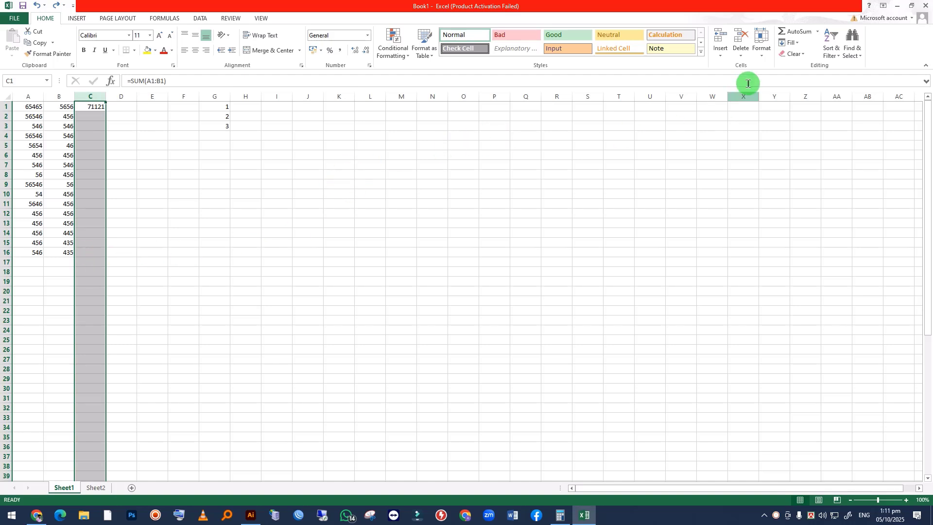
left_click(802, 45)
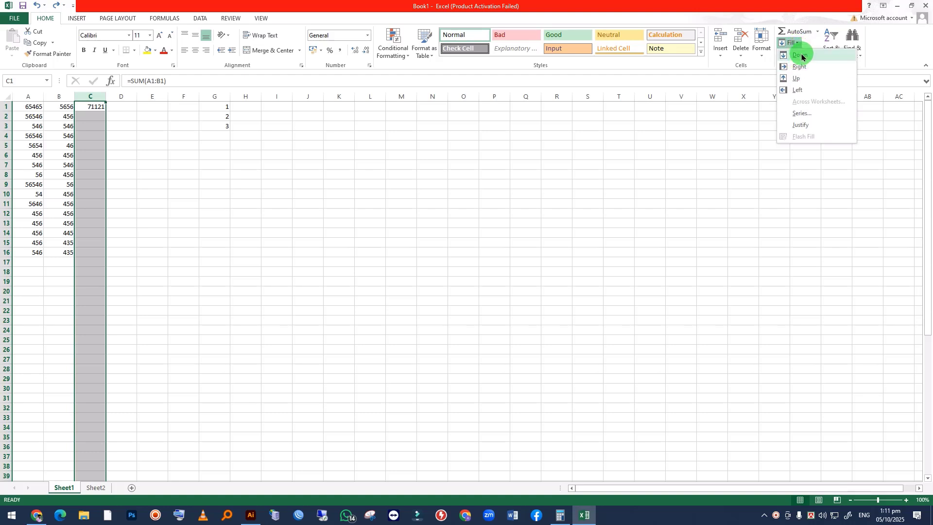
left_click(802, 56)
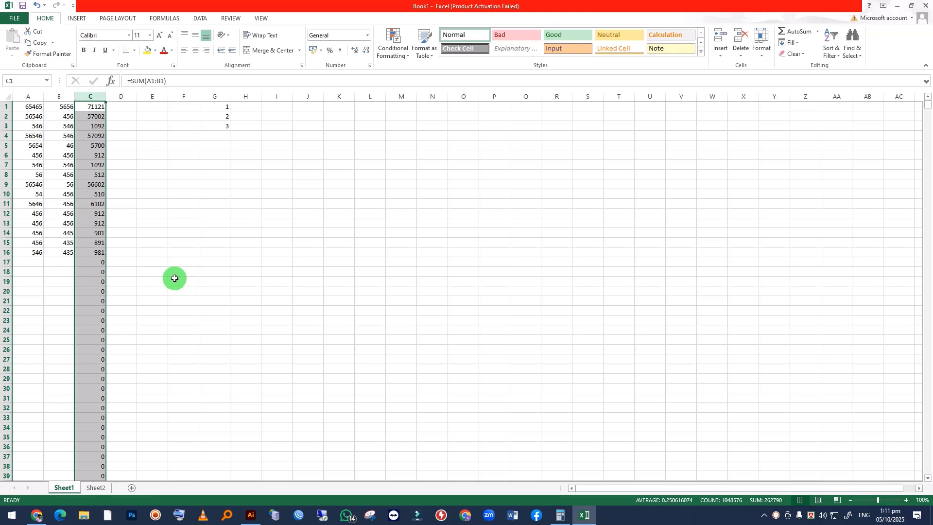
left_click(93, 272)
scroll(99, 327, "down", 4)
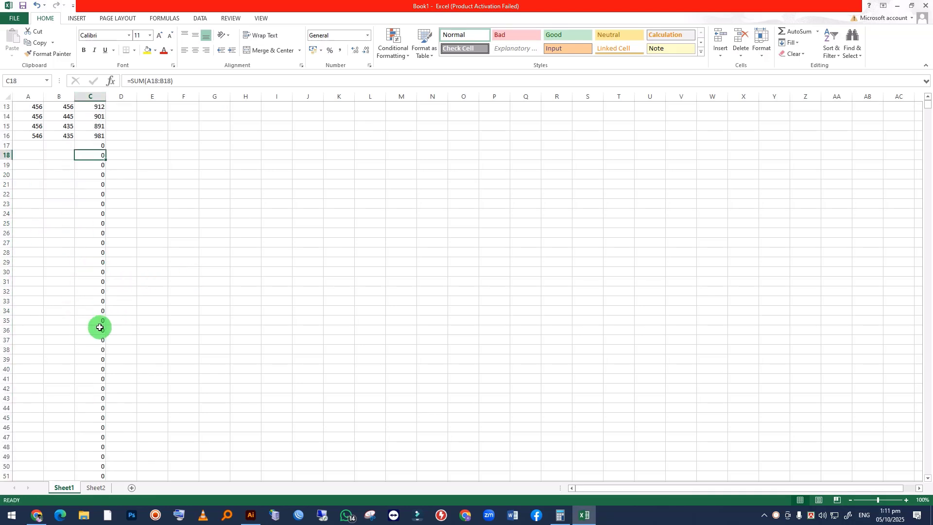
scroll(99, 327, "up", 4)
Step: Add two data rows: 5 and 345 in A17:B17, and 345 and 45 in A18:B18
left_click(29, 261)
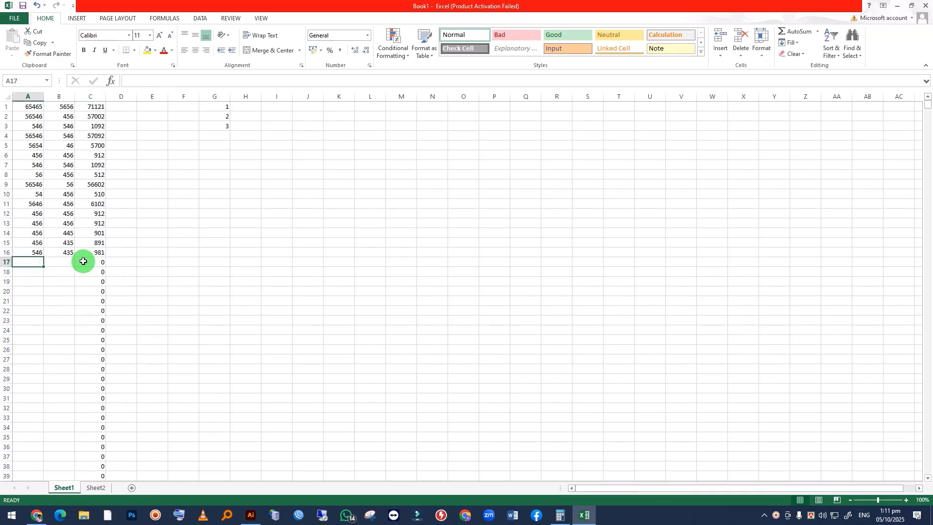
type("5")
left_click(60, 262)
type("345")
left_click(207, 281)
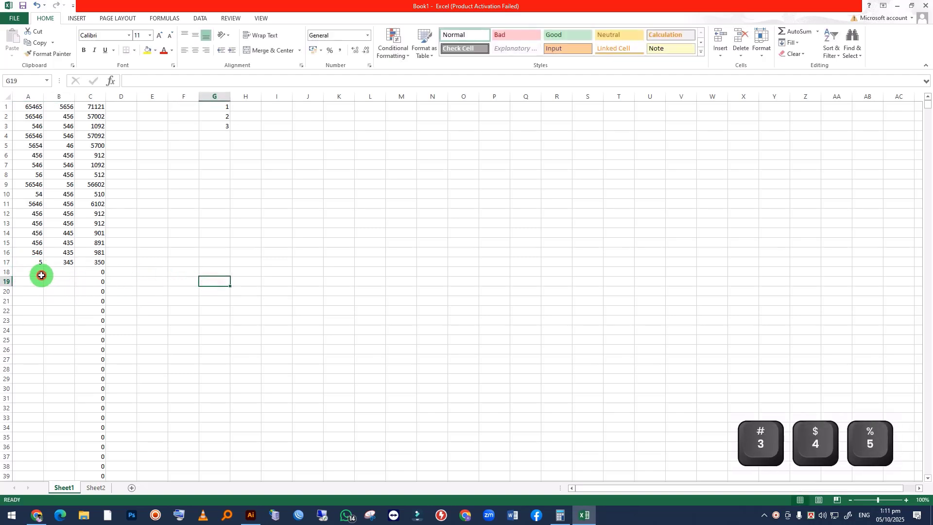
left_click(41, 273)
type("345")
left_click(58, 271)
type("45")
left_click(173, 270)
Step: Clear all the SUM formulas from column C
left_click(92, 108)
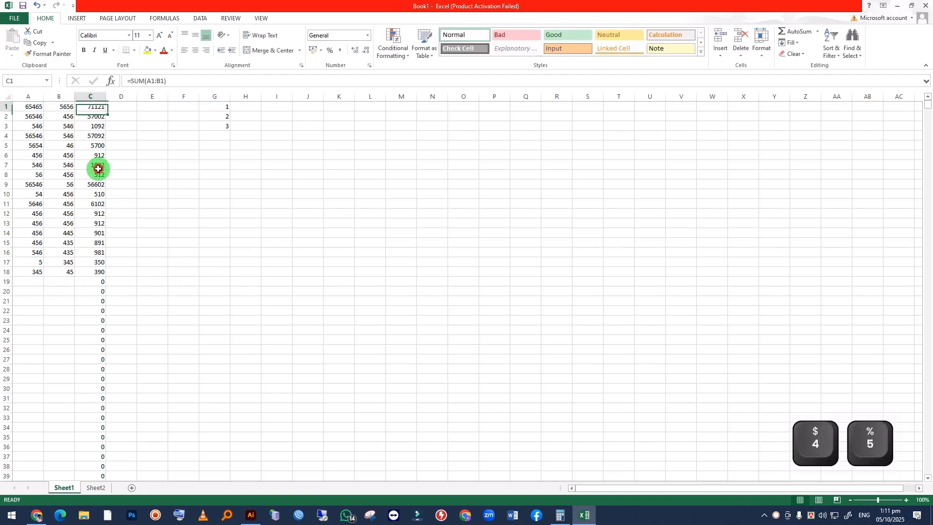
left_click_drag(98, 169, 94, 267)
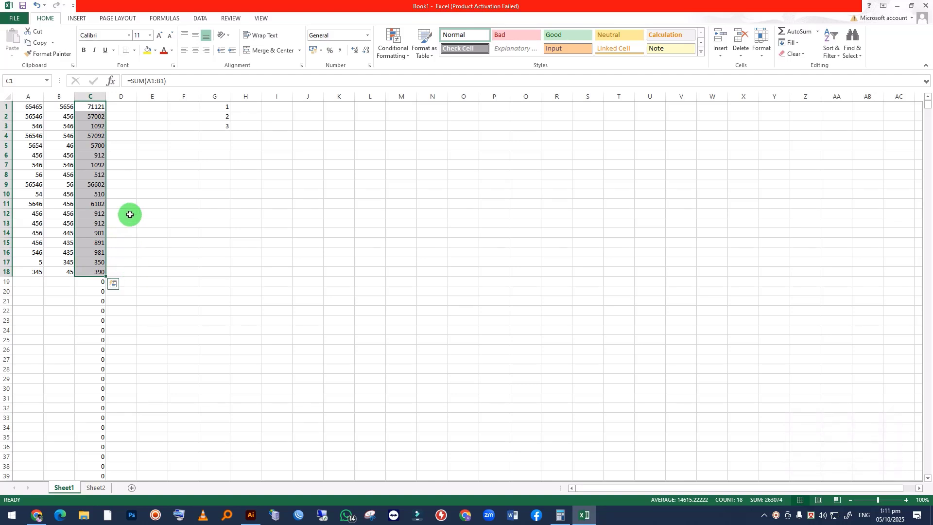
left_click(93, 93)
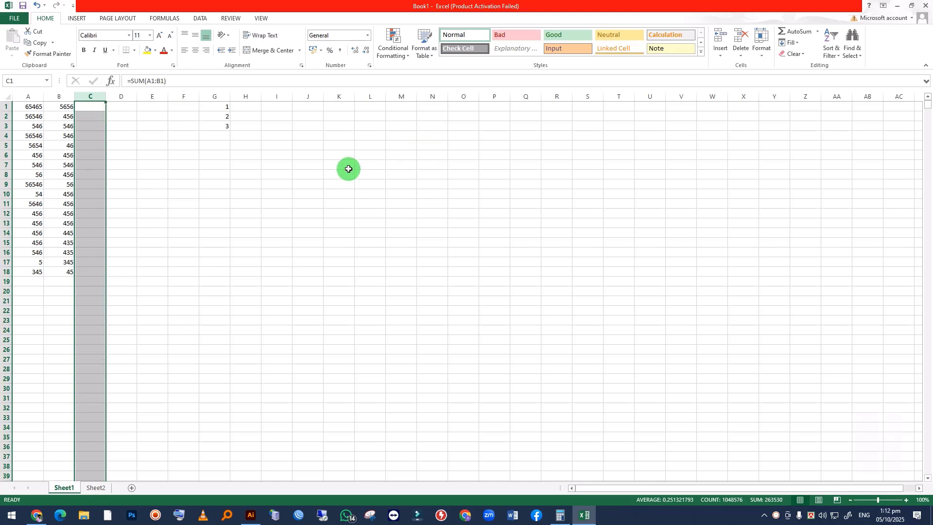
key("Delete")
left_click(233, 202)
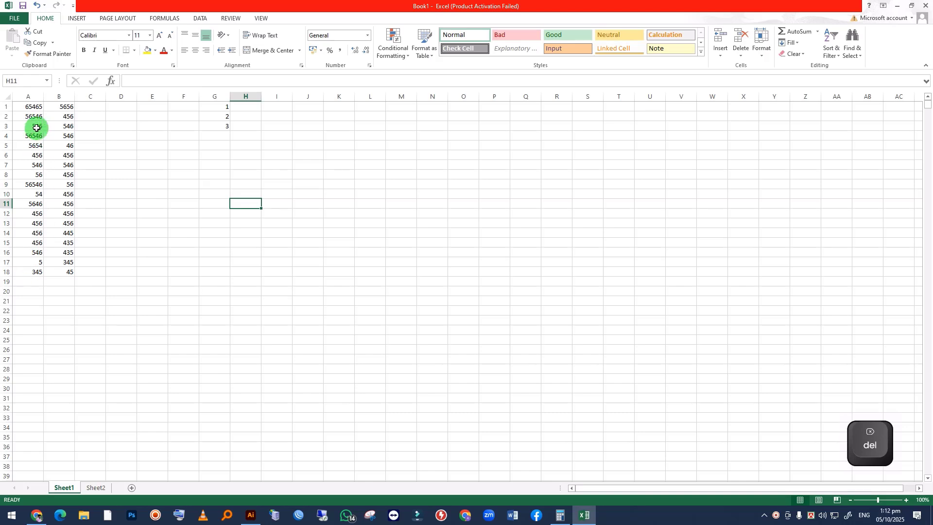
Step: Sum cells B1:B18 into B19 with AutoSum
left_click_drag(68, 106, 69, 270)
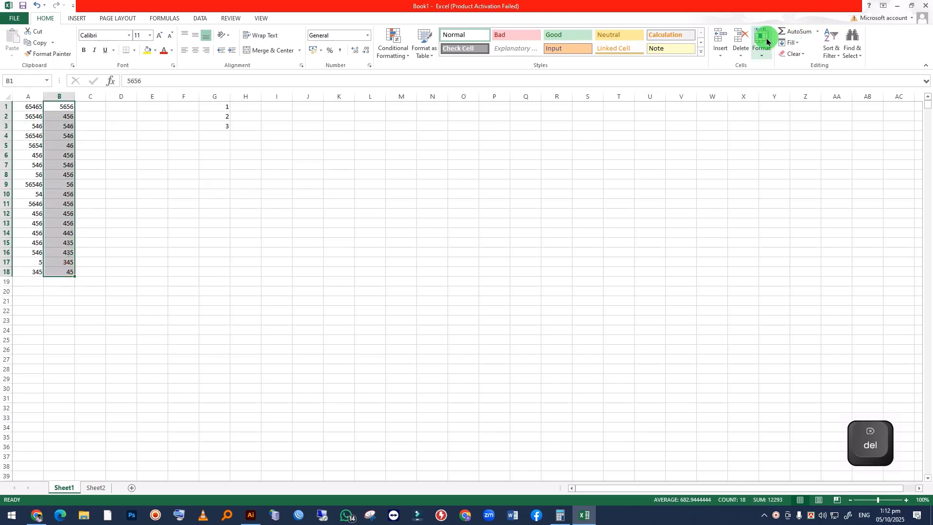
left_click(786, 32)
left_click(194, 285)
left_click(58, 282)
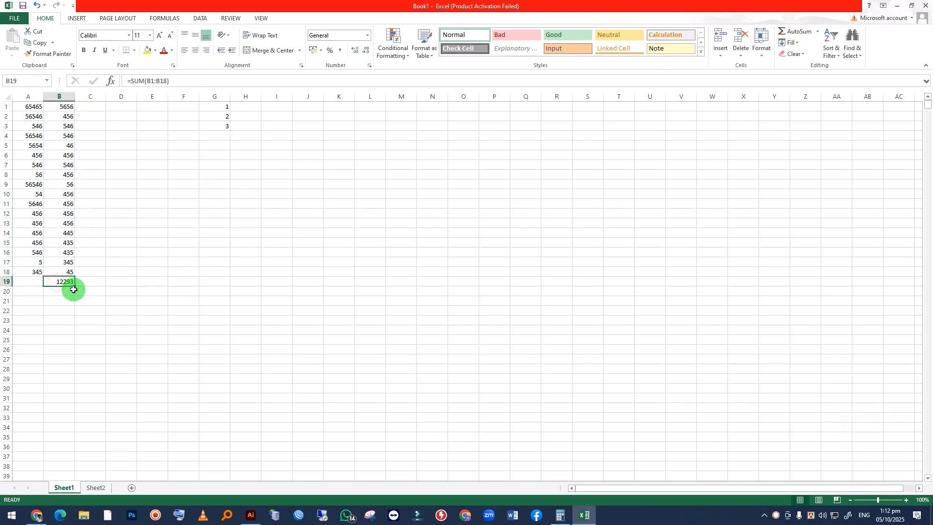
Step: Extend the SUM formula from B19 to A19 with the fill handle, and delete the copy from A19
left_click_drag(75, 288, 27, 294)
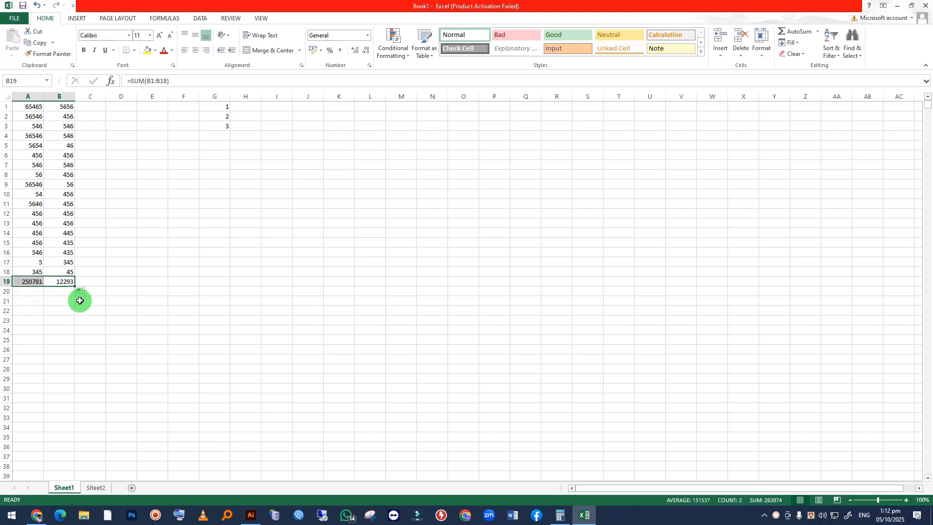
left_click(32, 283)
key("Delete")
left_click_drag(247, 336, 238, 328)
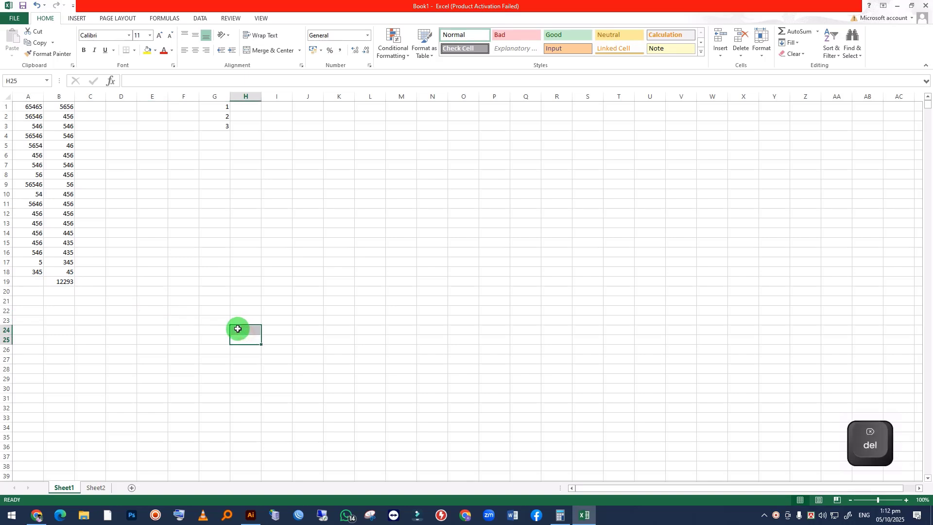
Step: Extend the B19 total into A19 with the fill handle once more, and undo it
left_click(65, 279)
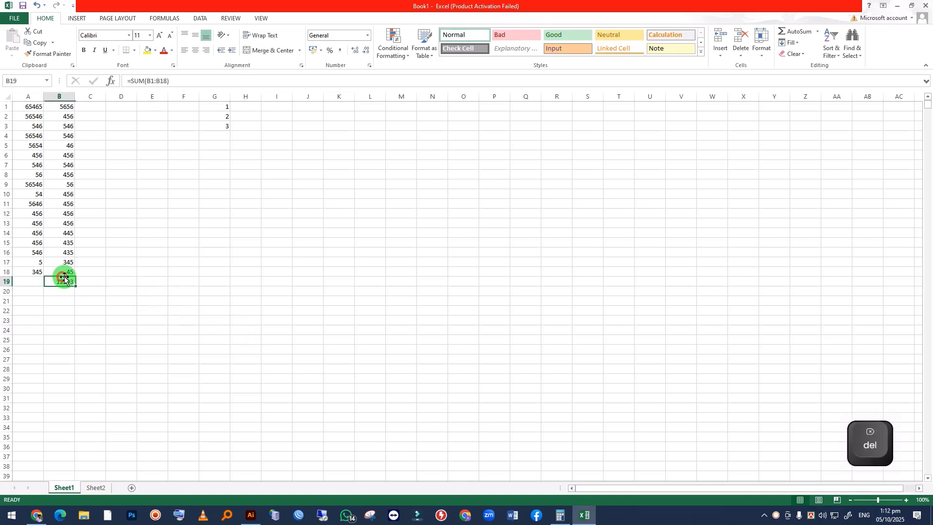
left_click_drag(74, 286, 14, 281)
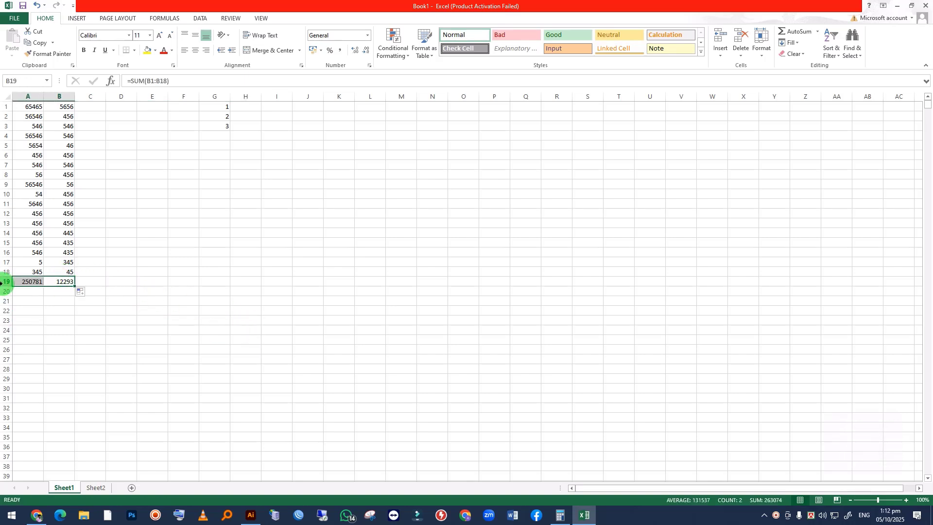
key("ctrl+z")
key("ctrl+z")
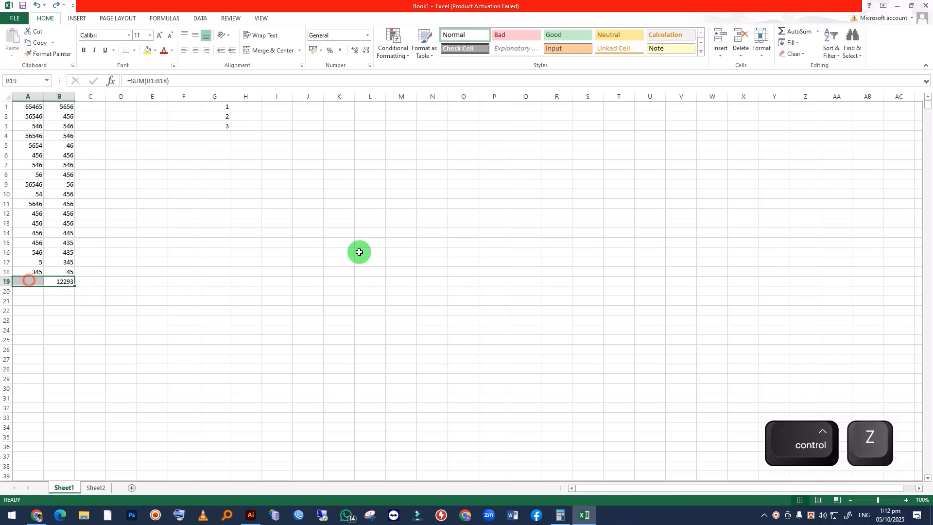
Step: Use Fill Left on A19:B19 to copy the SUM formula into A19, and check the formula there
left_click(797, 46)
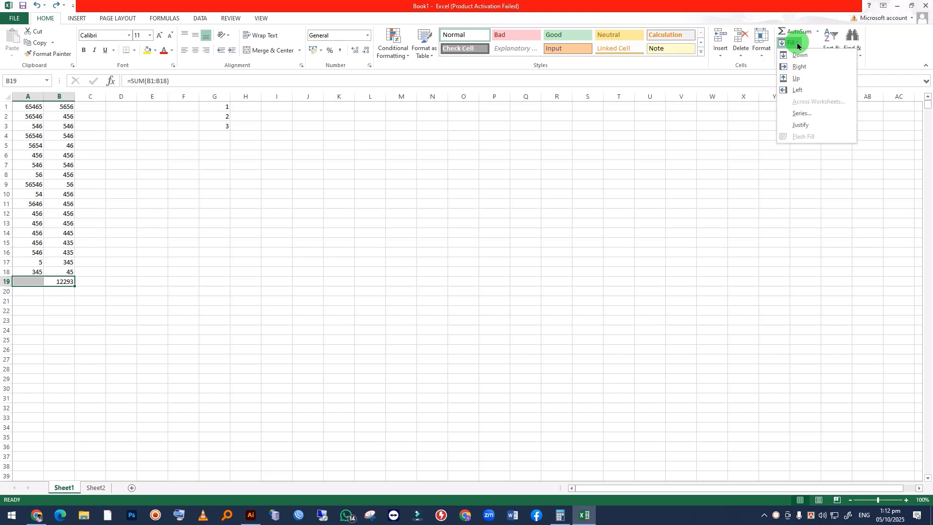
left_click(803, 91)
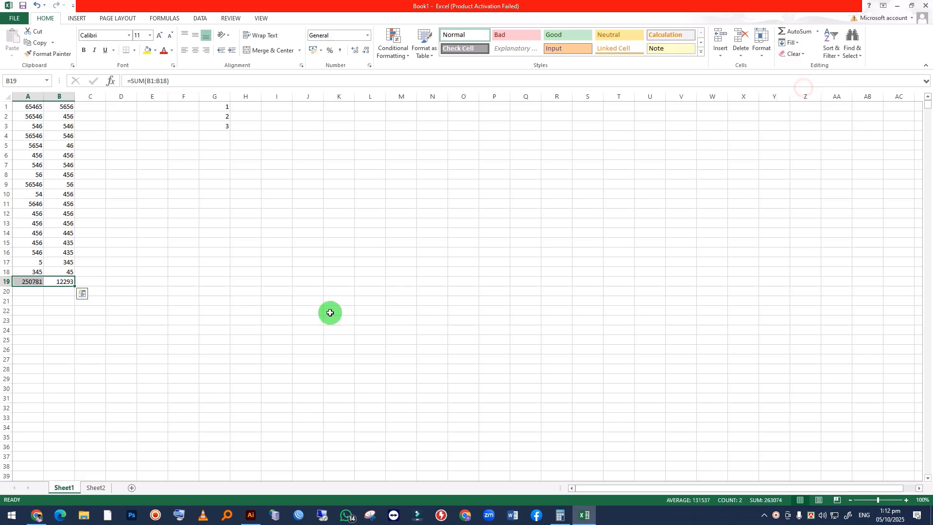
left_click(34, 287)
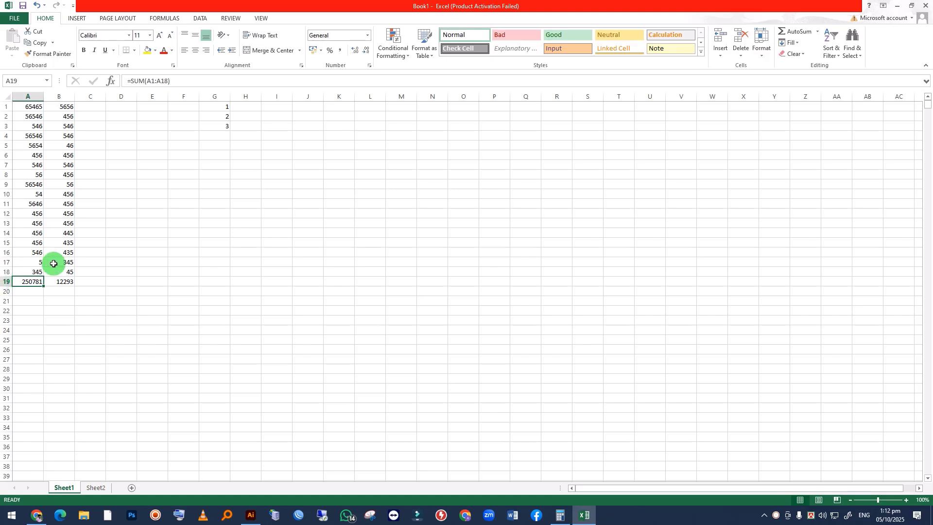
left_click(795, 44)
left_click(789, 248)
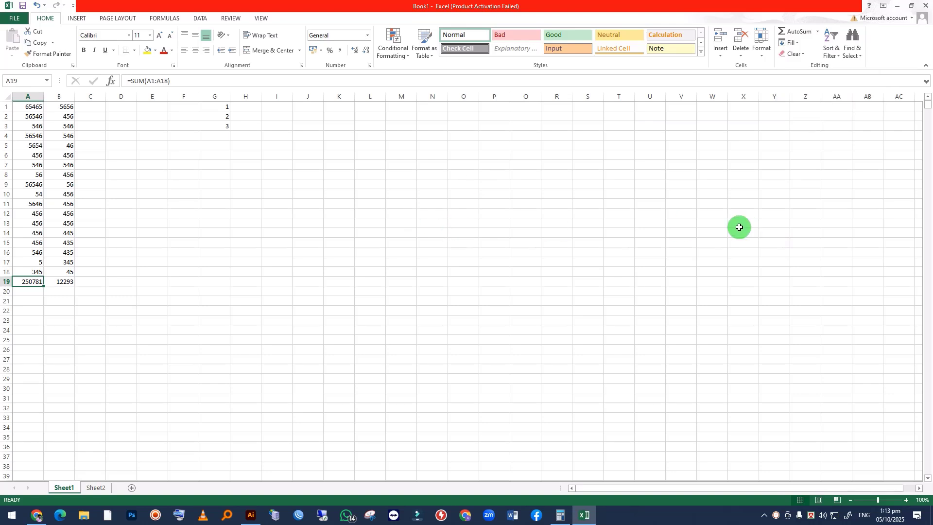
left_click(795, 44)
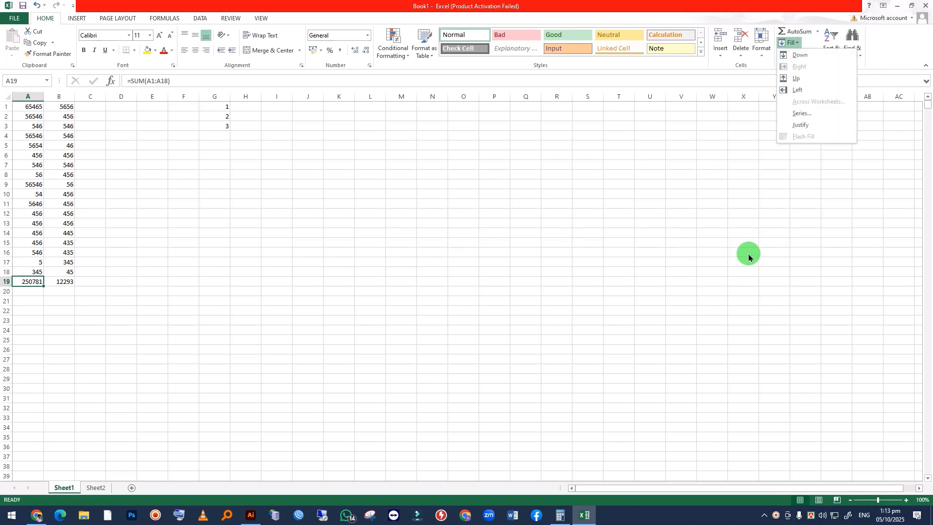
left_click(589, 229)
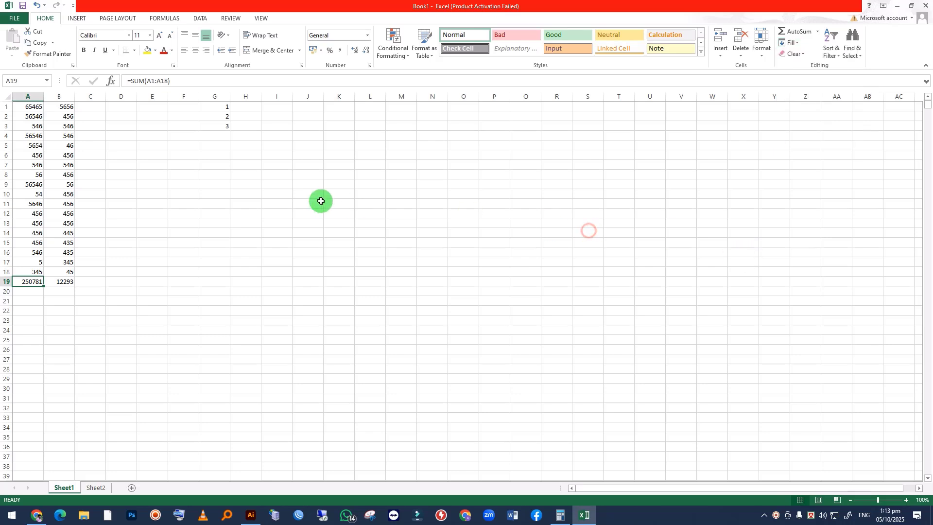
left_click(319, 200)
Step: Try to fill G1:G22 with a linear series in rows, using a step value of 1
left_click_drag(214, 106, 223, 310)
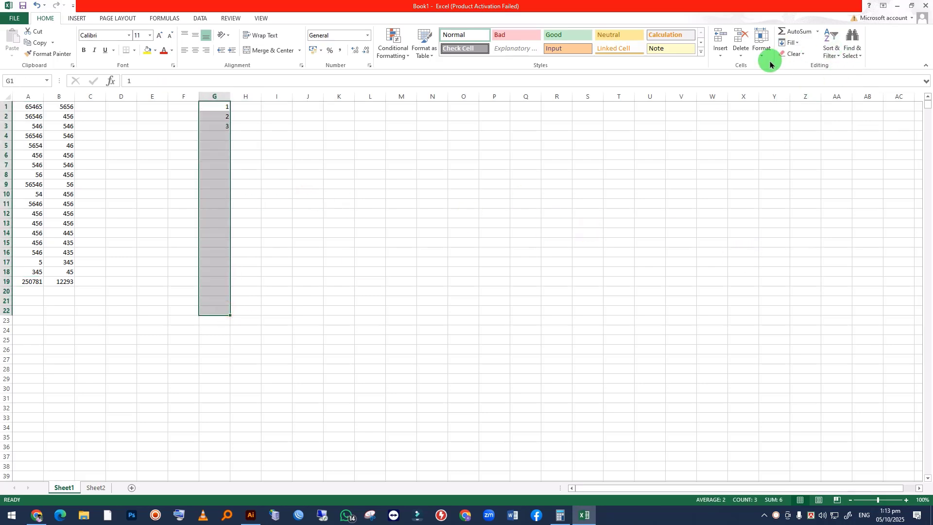
left_click(795, 43)
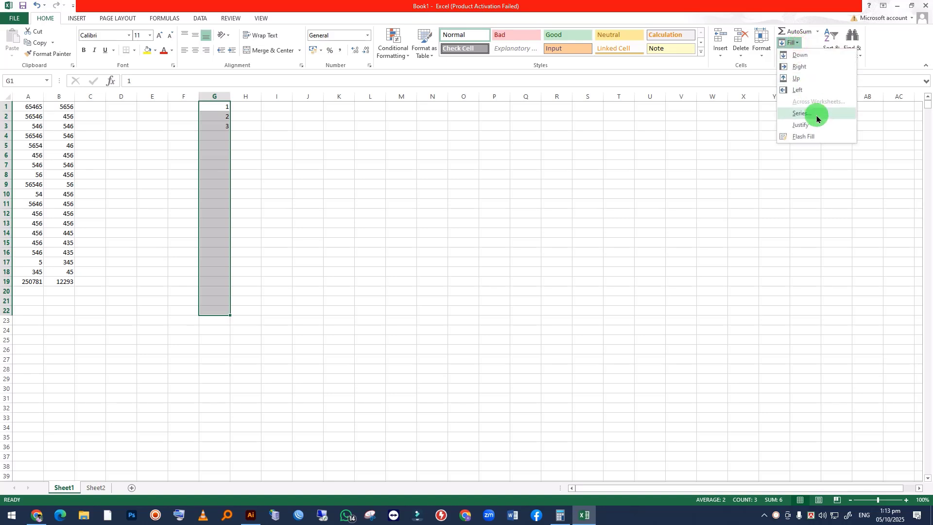
left_click(810, 118)
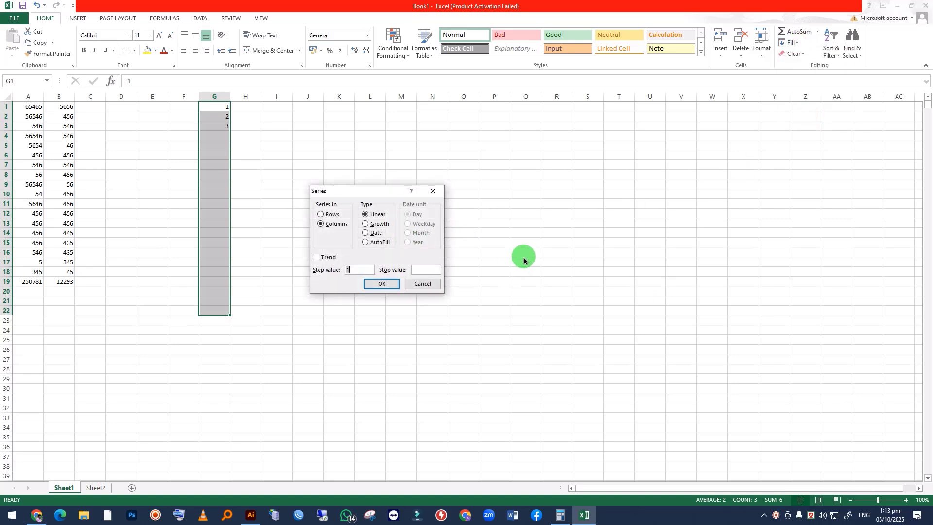
left_click(322, 214)
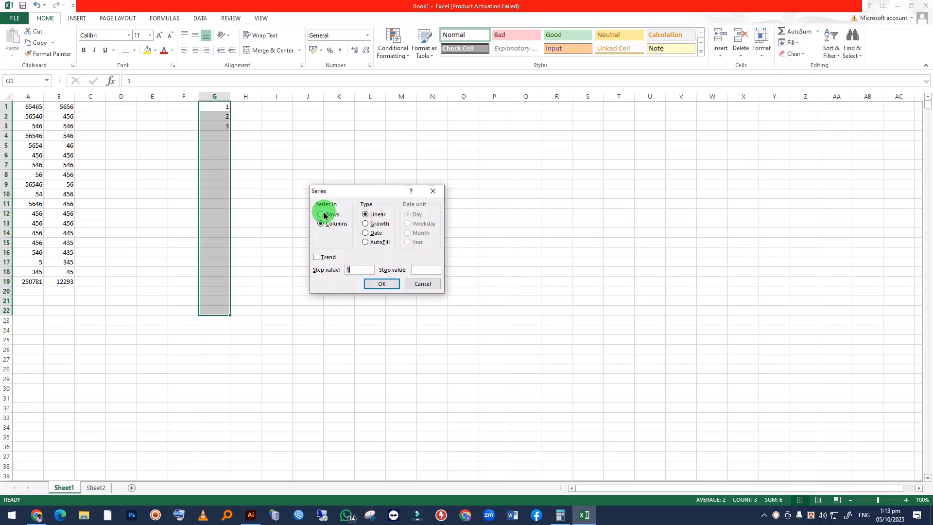
left_click(386, 288)
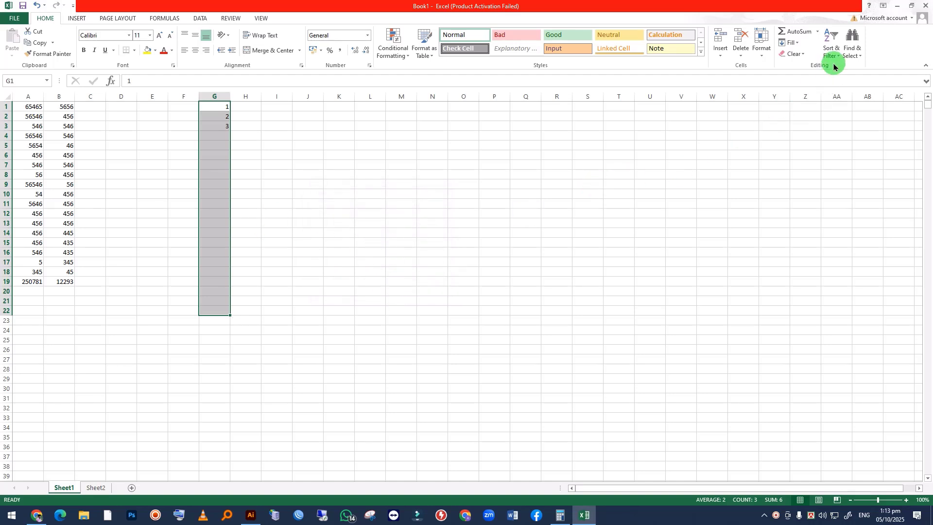
Step: Fill G1:G22 with a linear series in columns, using step value 1 and stop value 100
left_click(794, 44)
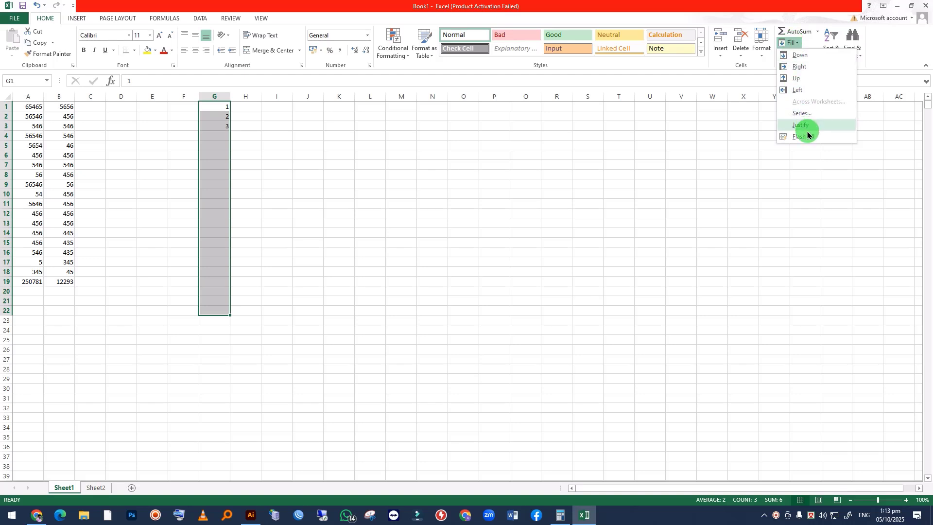
left_click(804, 116)
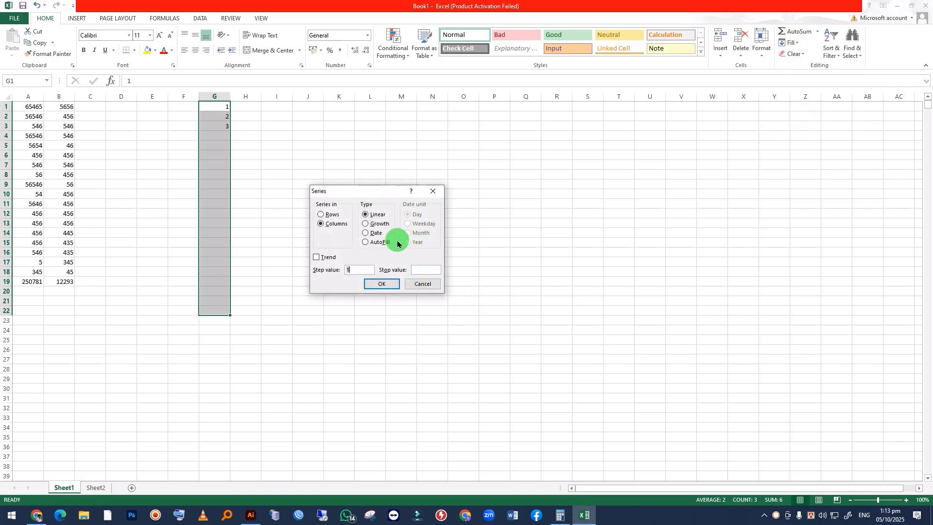
left_click(377, 243)
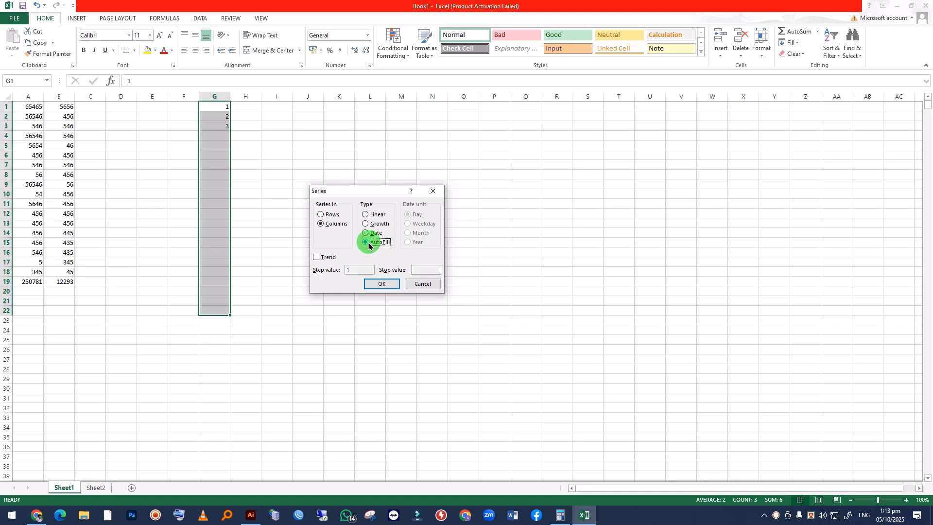
left_click(370, 214)
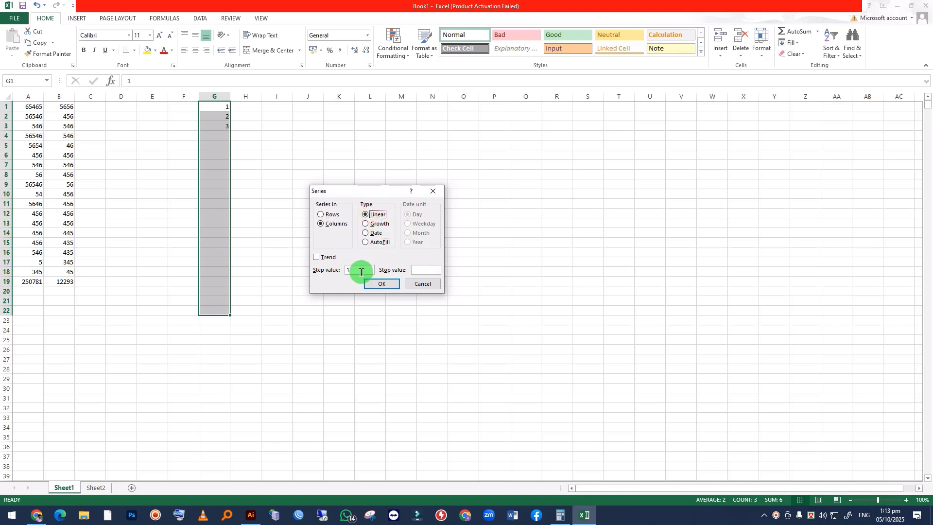
left_click(417, 270)
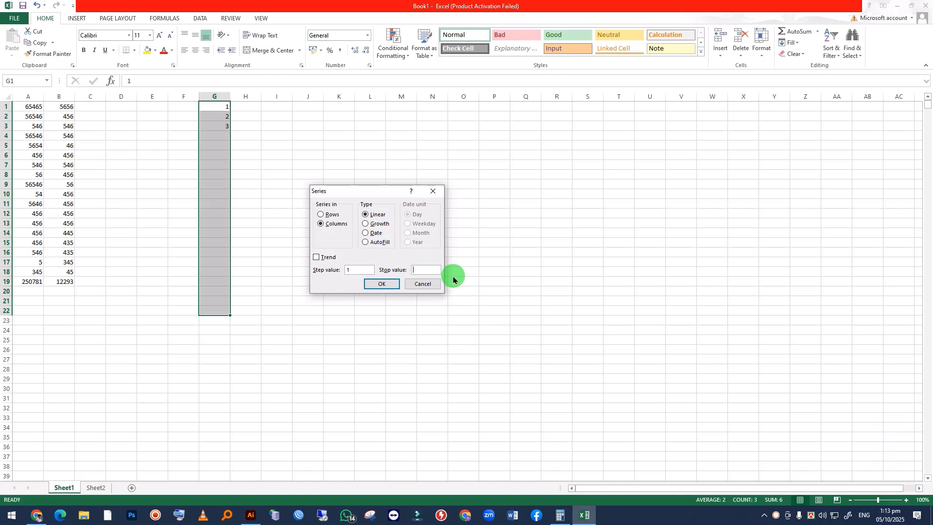
type("100")
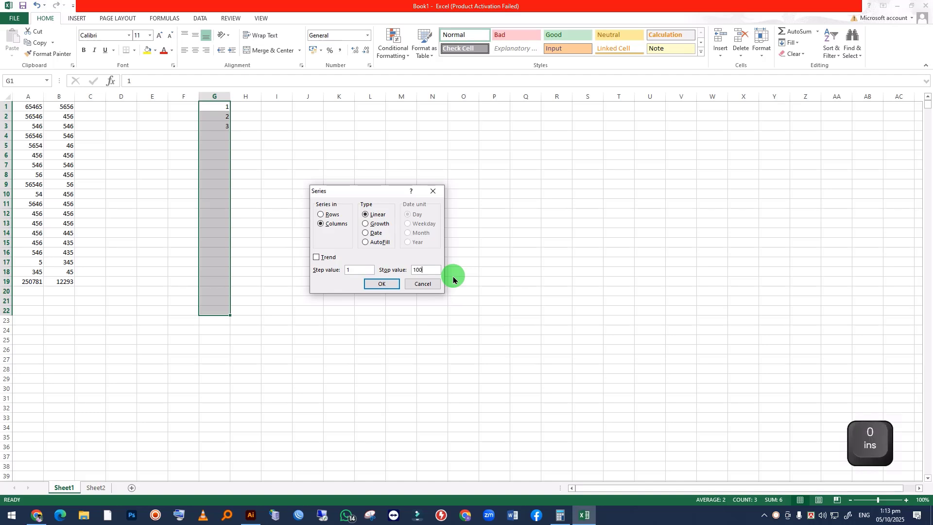
left_click(384, 284)
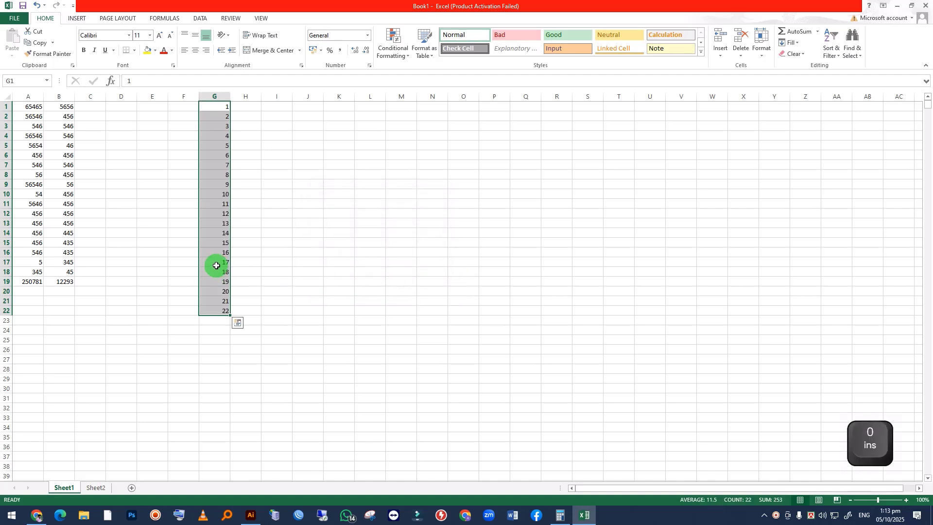
left_click(299, 260)
Step: Try the Fill Series command on the whole of column H, and on the whole of column I
left_click(253, 97)
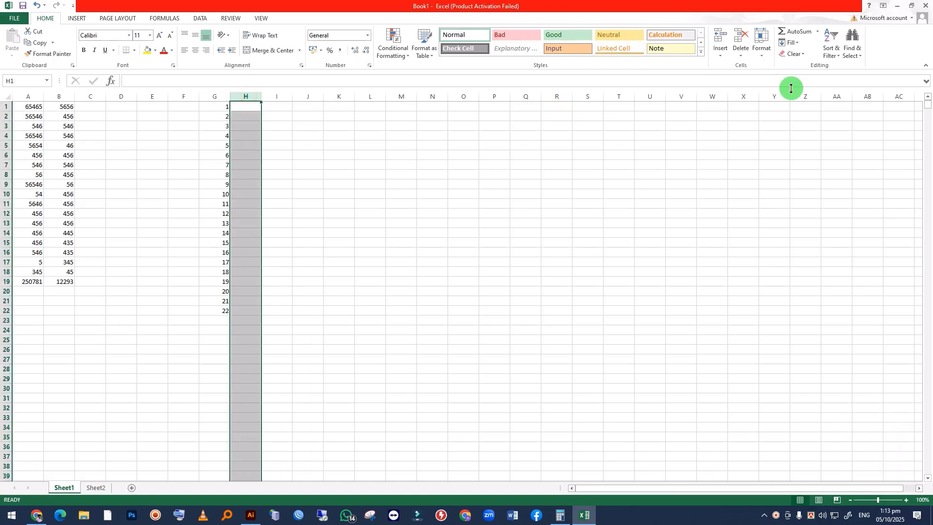
left_click(791, 43)
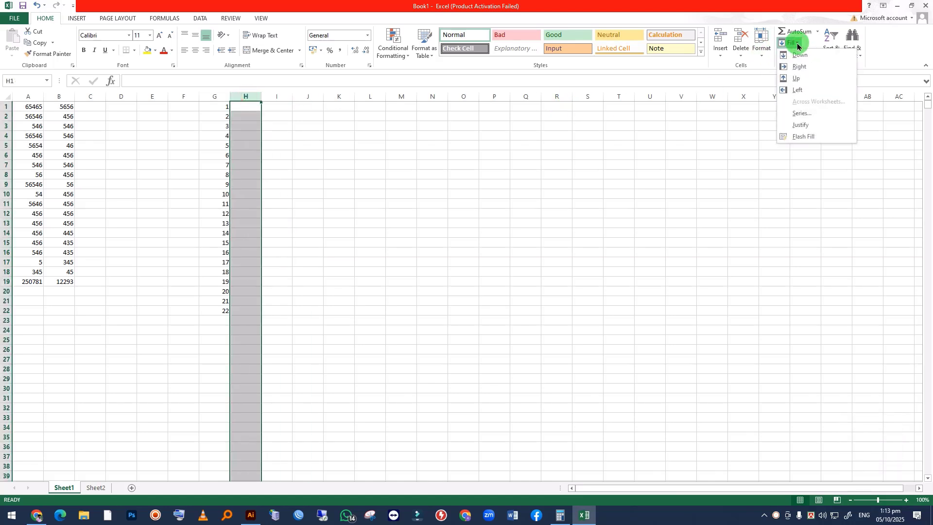
left_click(815, 117)
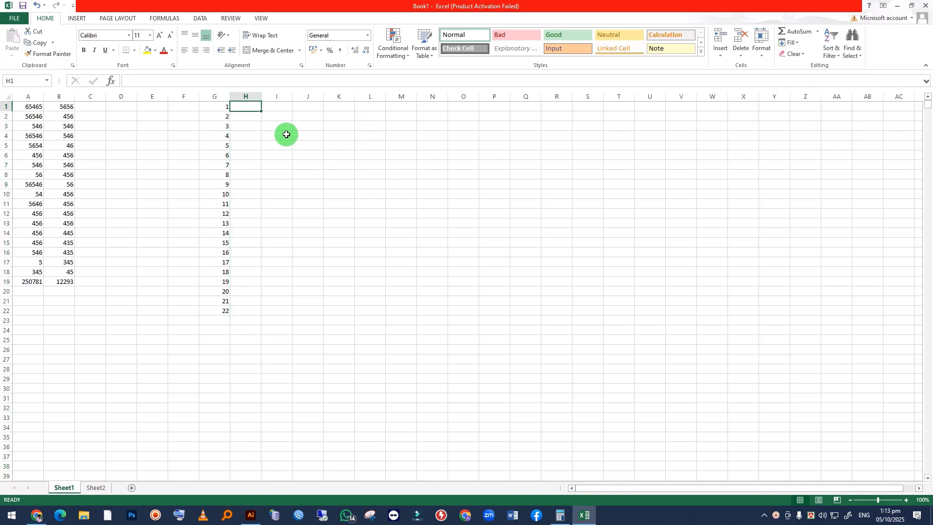
left_click(251, 96)
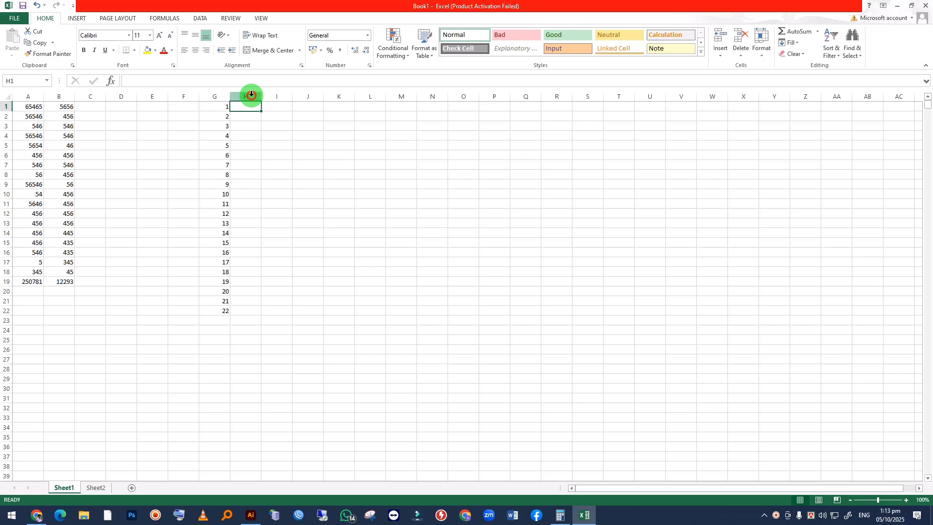
left_click(277, 96)
left_click(790, 42)
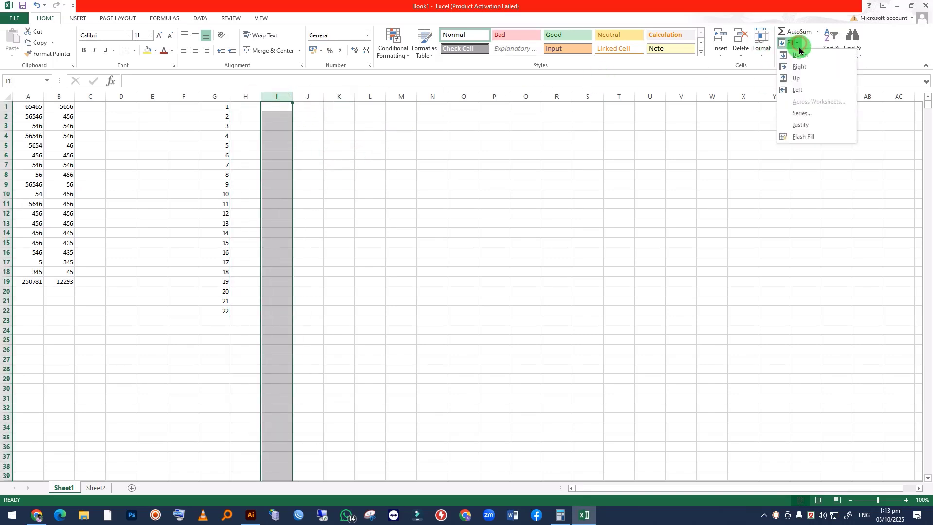
left_click(809, 118)
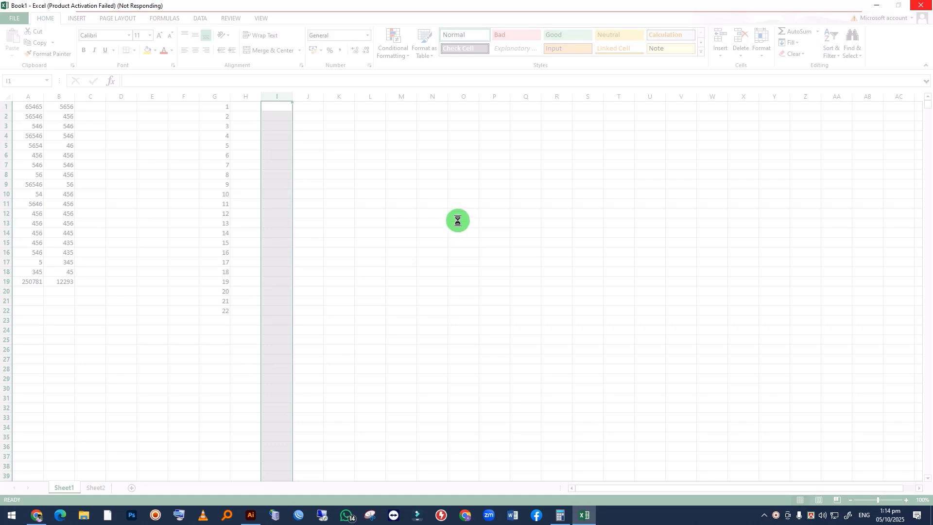
right_click(776, 515)
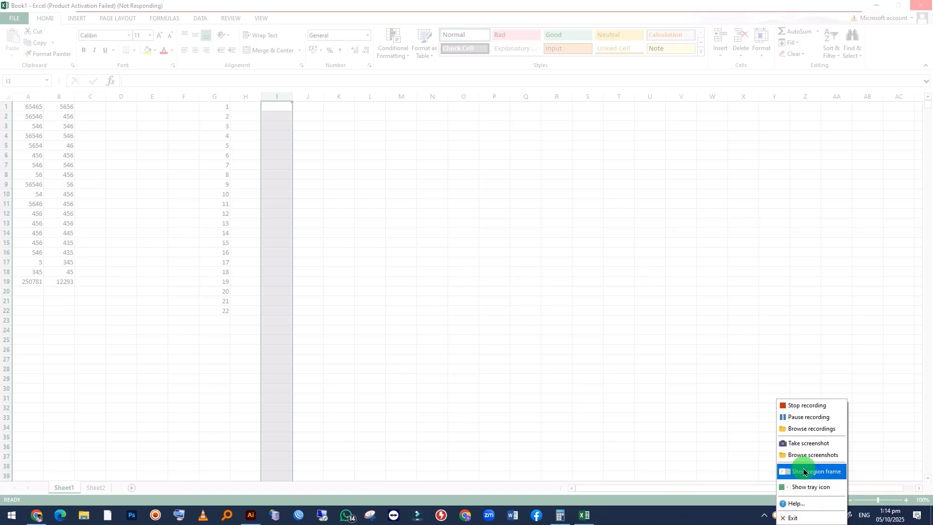
left_click(805, 417)
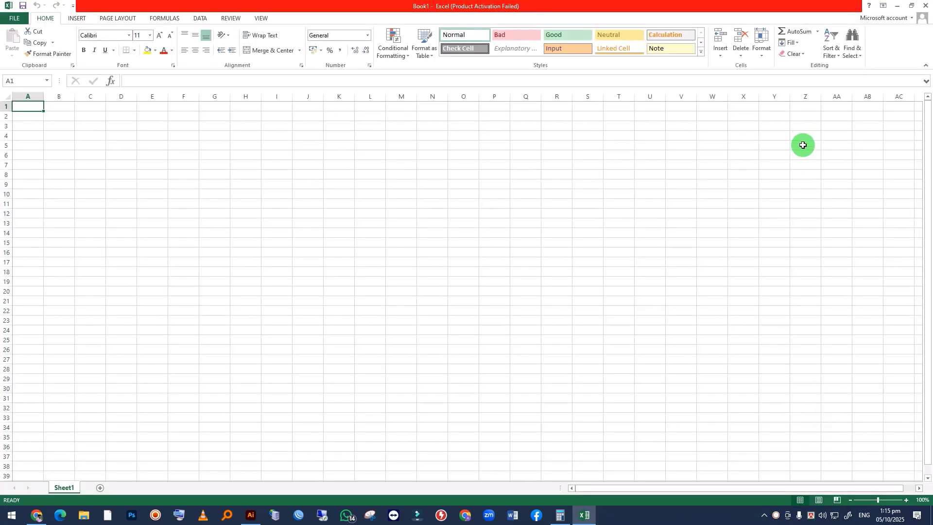
left_click(795, 165)
left_click(801, 44)
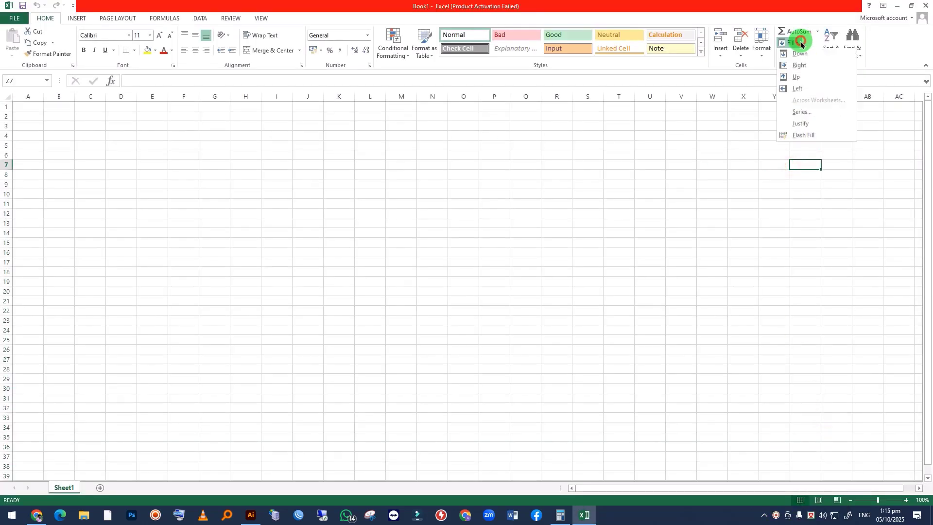
left_click(807, 3)
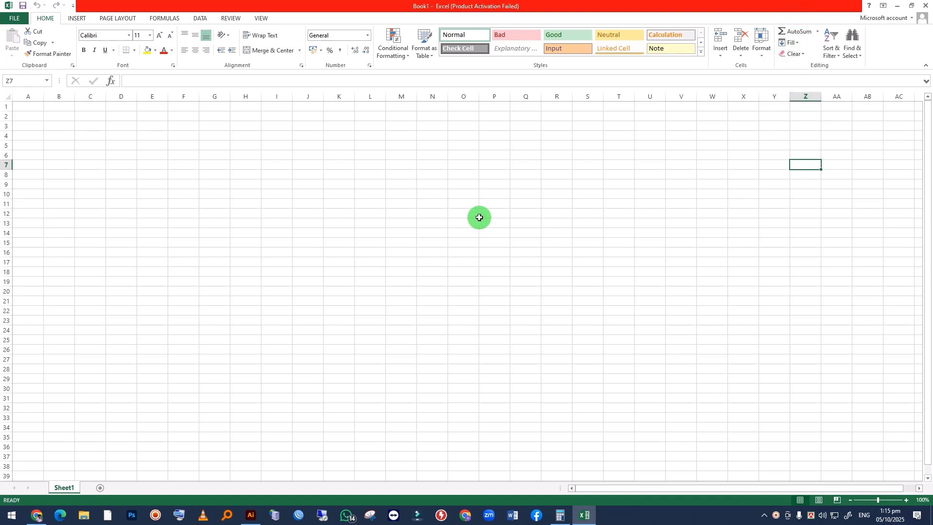
left_click(456, 213)
Step: Enter sample text in column F: FDSF in F5, DSFDS in F6, SDF in F7 and F9, and SF in F11
left_click(178, 147)
type("FDSF")
left_click(176, 200)
type("SF")
left_click(183, 155)
type("DSF")
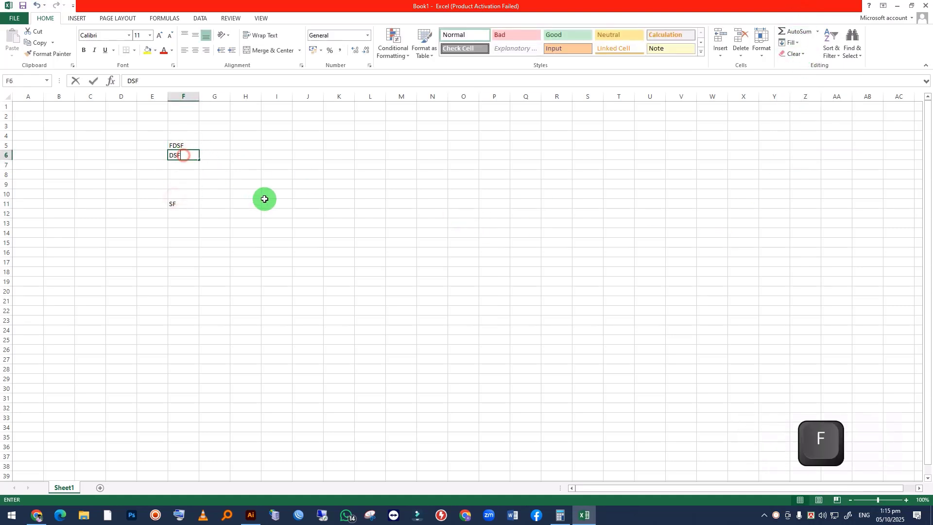
type("DS")
left_click(265, 200)
left_click(176, 182)
type("SDF")
left_click(185, 164)
type("SDF")
left_click_drag(283, 181, 286, 173)
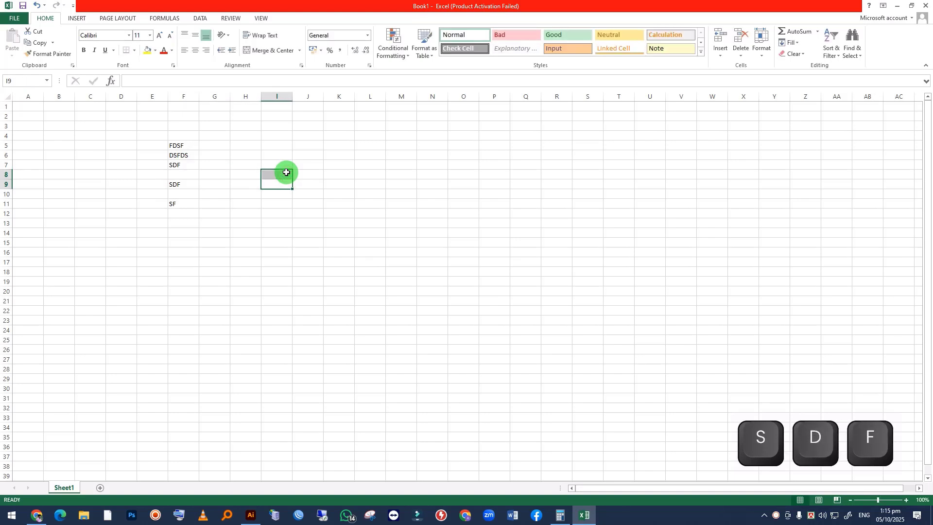
Step: Review the available Clear options for column F without applying any
left_click(180, 97)
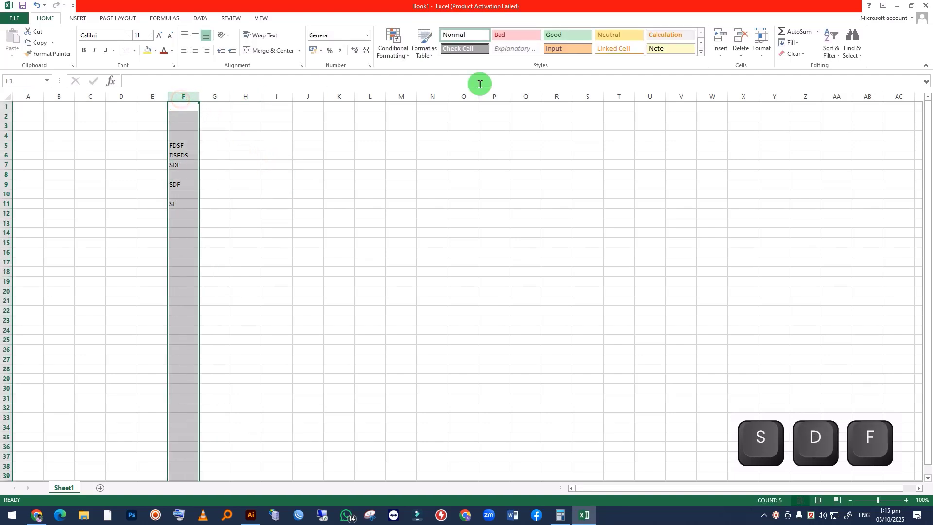
left_click(789, 53)
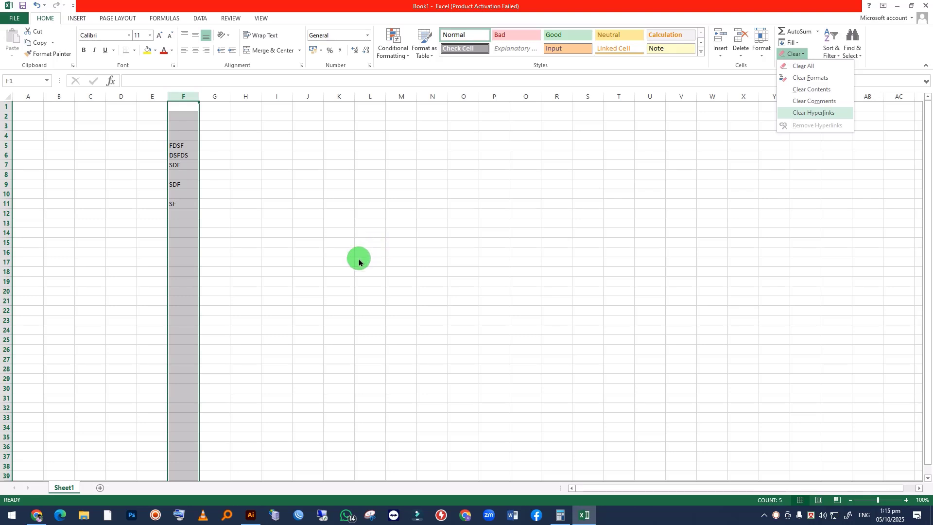
left_click(326, 263)
Step: Color the text in F6:F9 standard red and make the text in F11 bold
left_click_drag(181, 174, 179, 187)
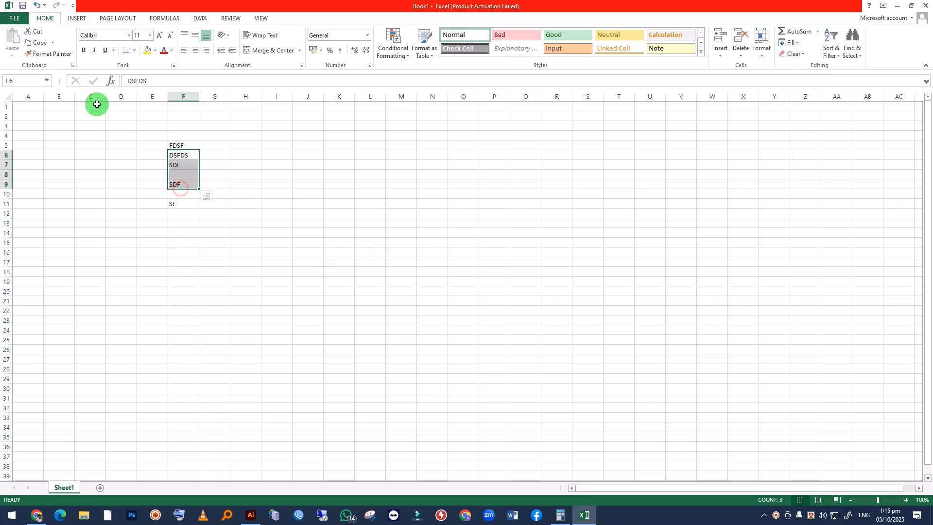
left_click(172, 51)
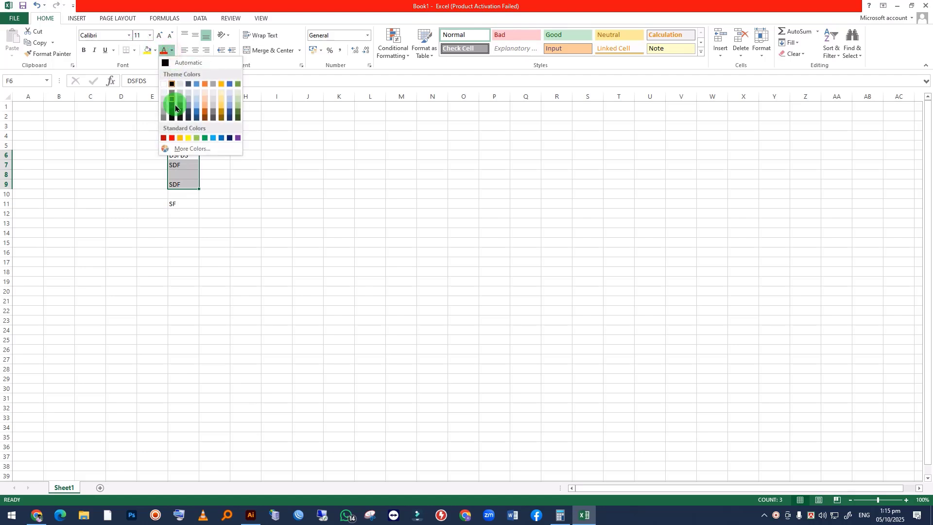
left_click(170, 137)
left_click(218, 194)
left_click(175, 204)
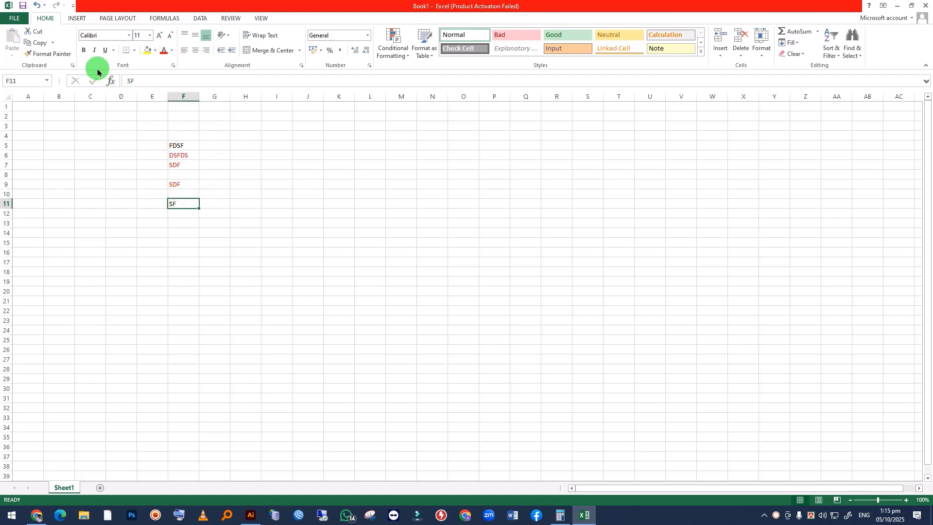
left_click(84, 51)
Step: Clear only the formatting from the whole of column F, leaving the text in place
left_click_drag(180, 187, 181, 199)
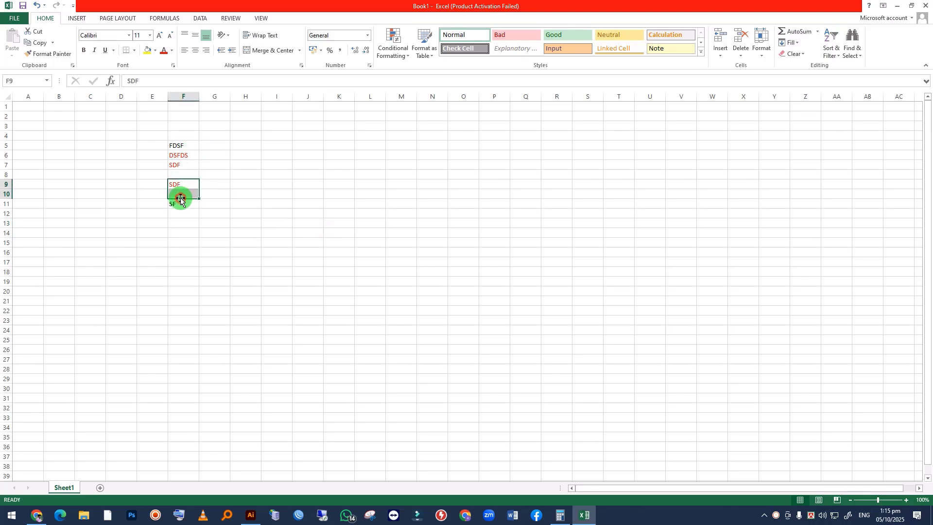
left_click(170, 162)
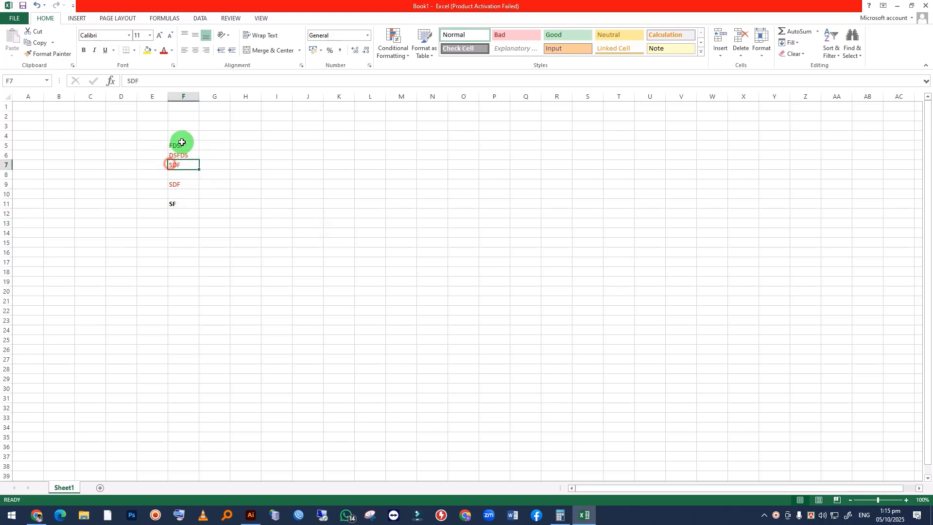
left_click(183, 97)
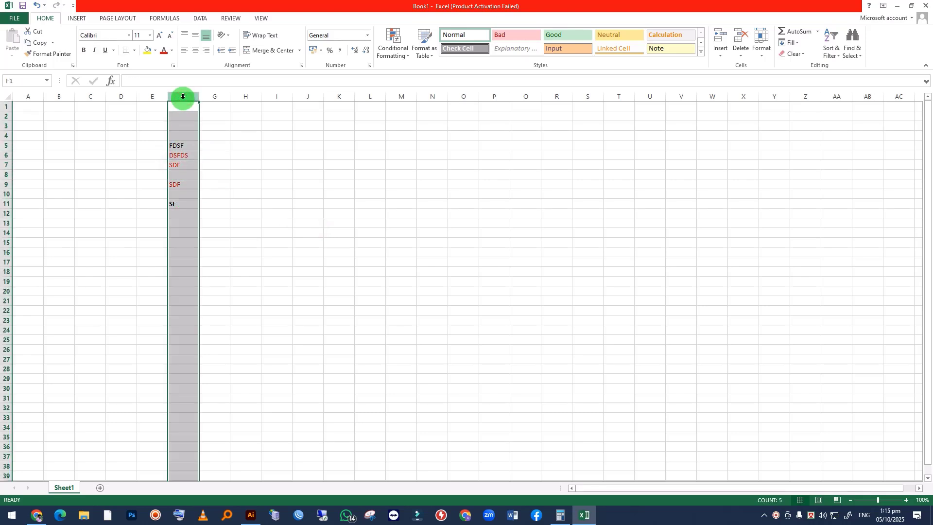
left_click(794, 53)
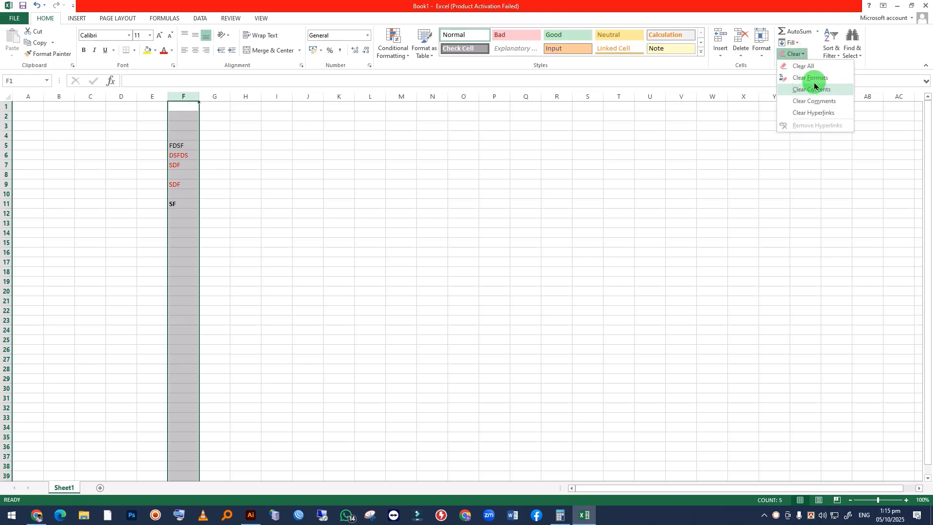
left_click(813, 78)
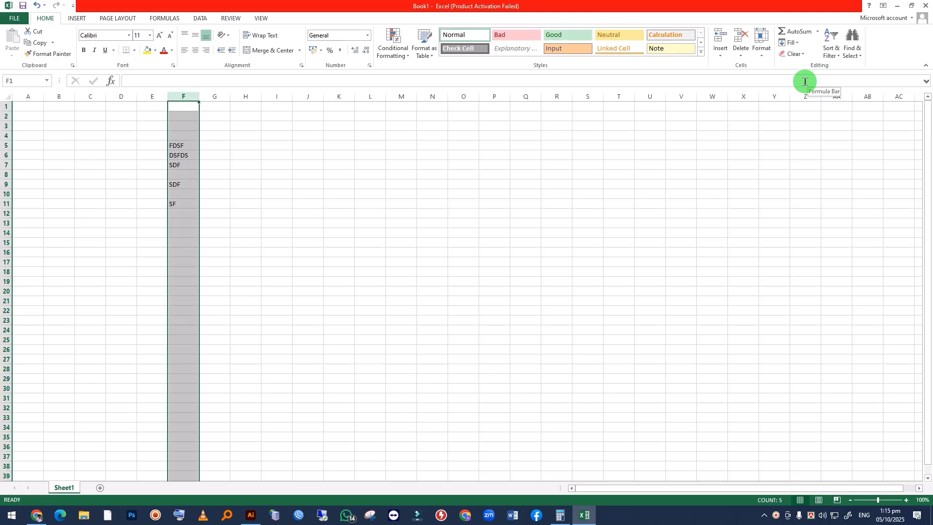
left_click(311, 198)
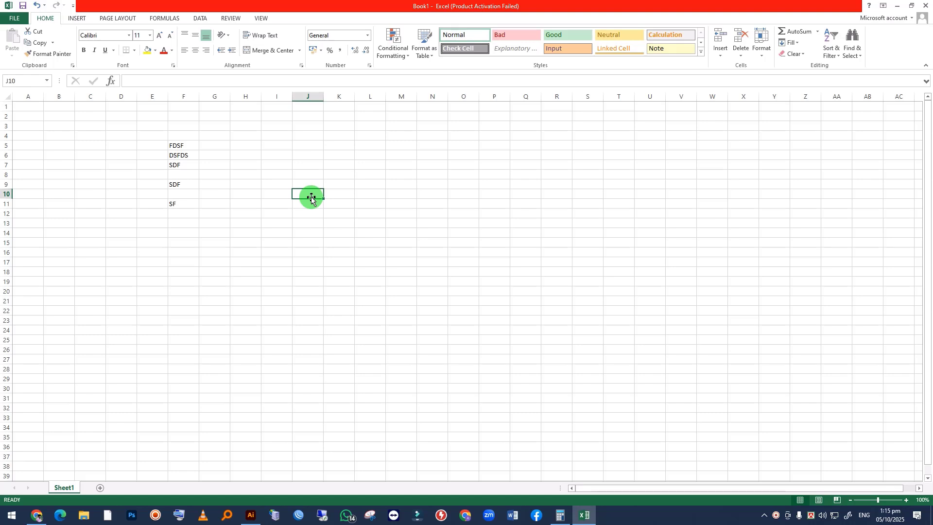
Step: Try Clear Contents on the entire sheet, and undo it
left_click(794, 54)
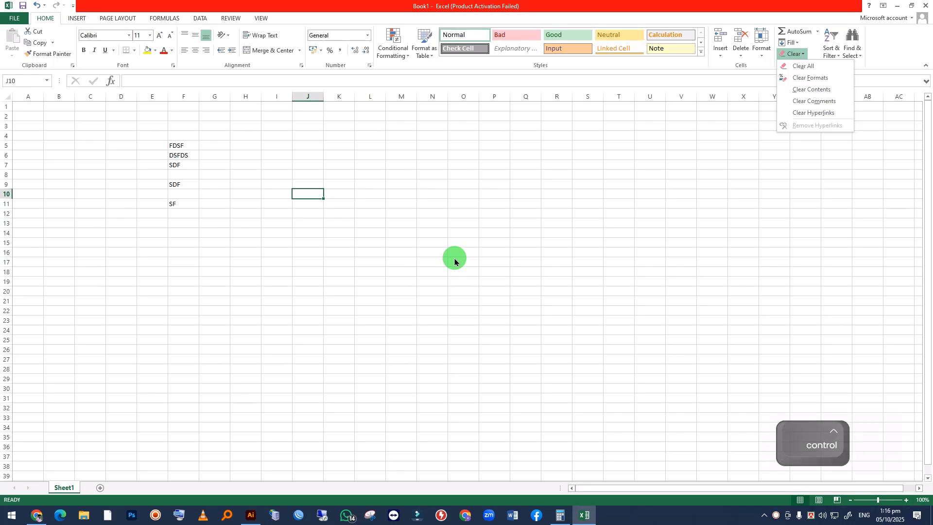
key("ctrl+a")
left_click(370, 283)
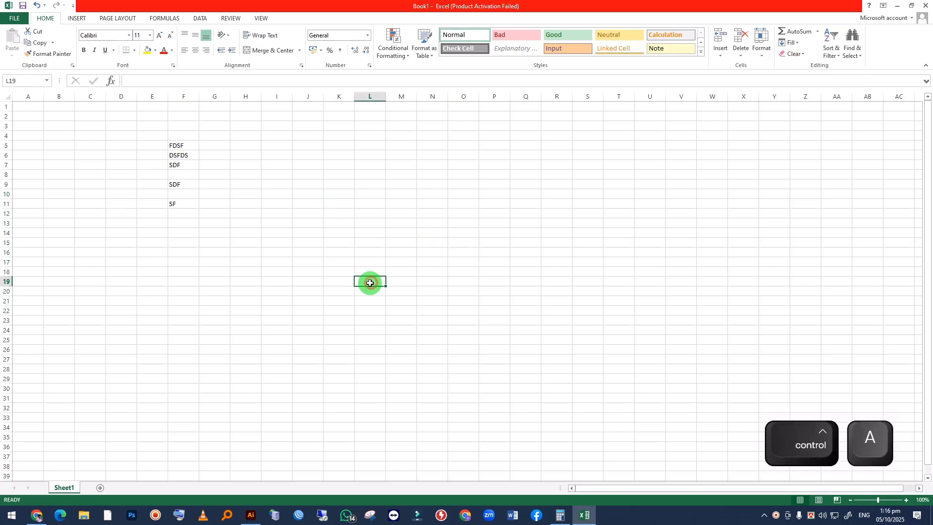
key("ctrl+a")
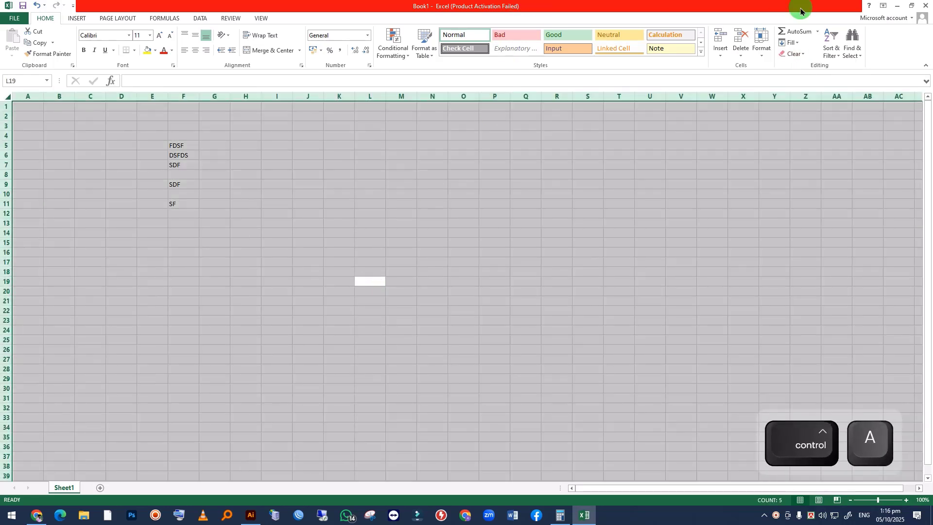
left_click(787, 57)
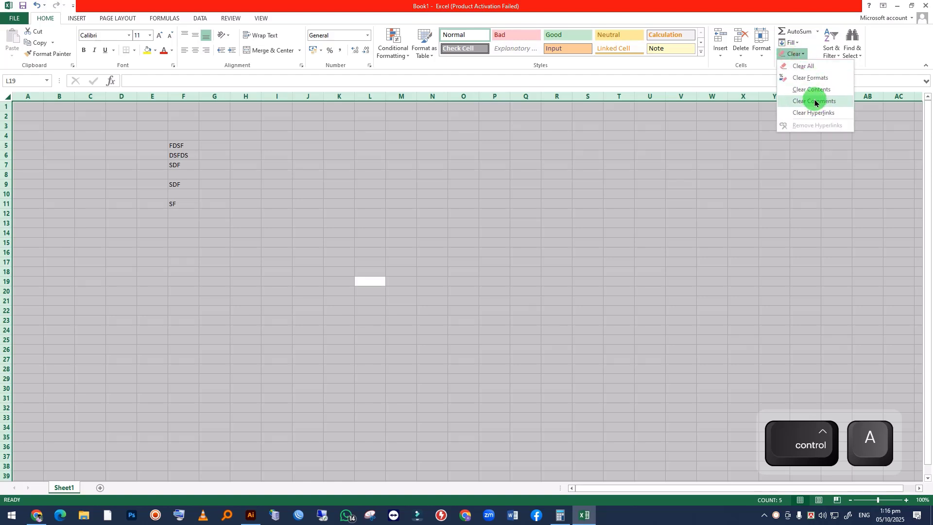
left_click(815, 97)
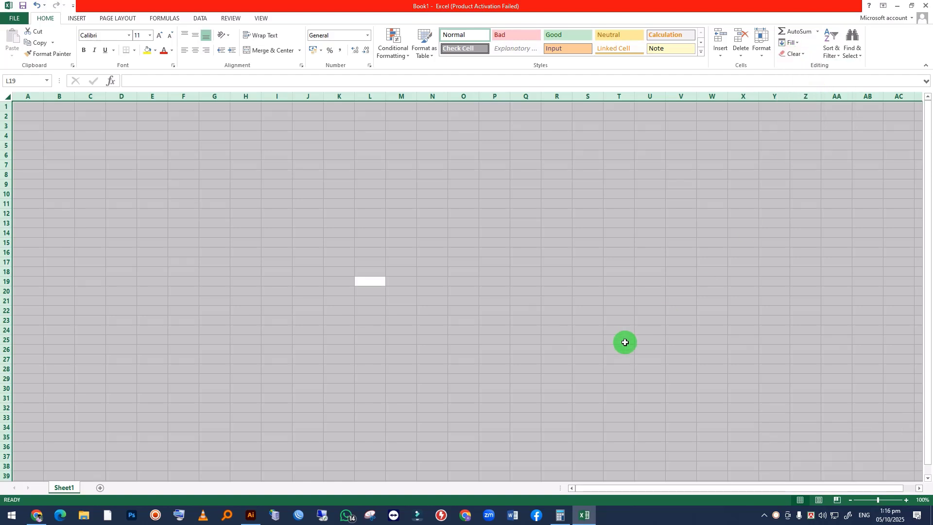
key("ctrl+z")
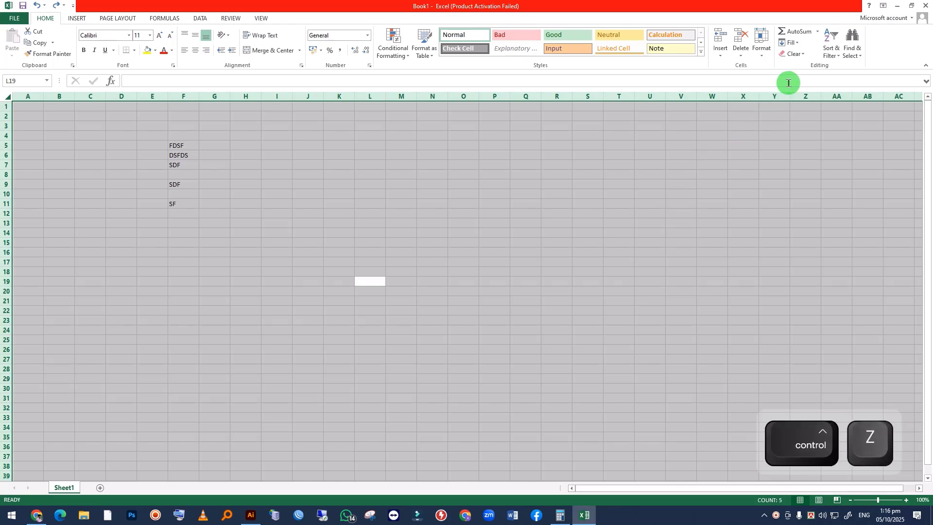
left_click(795, 53)
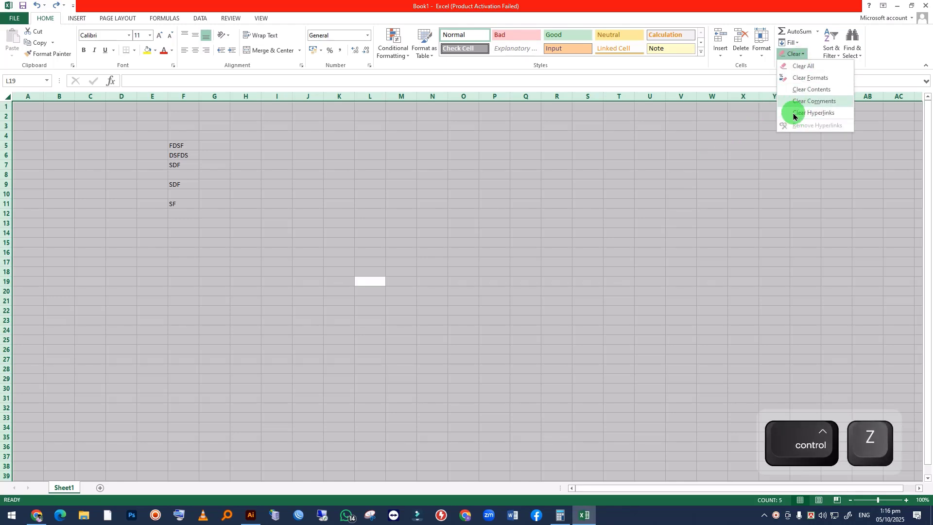
left_click(423, 224)
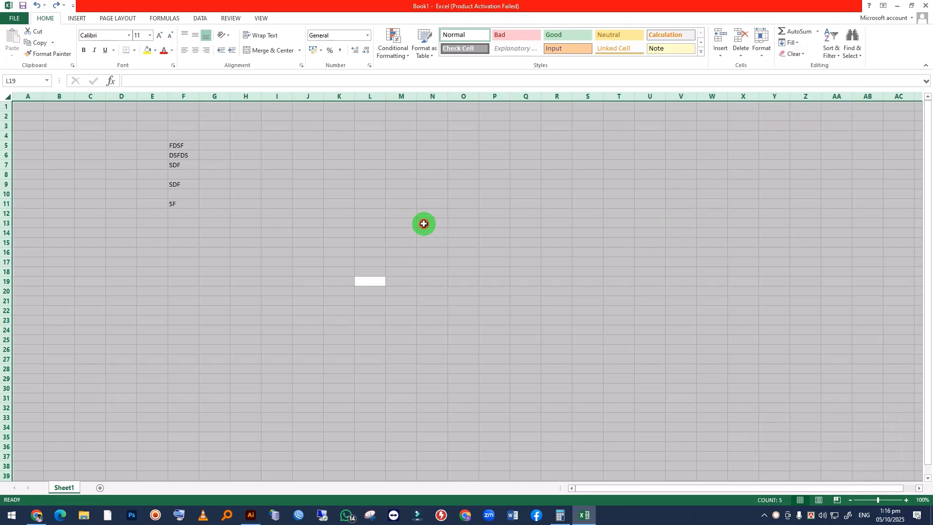
left_click_drag(345, 223, 346, 232)
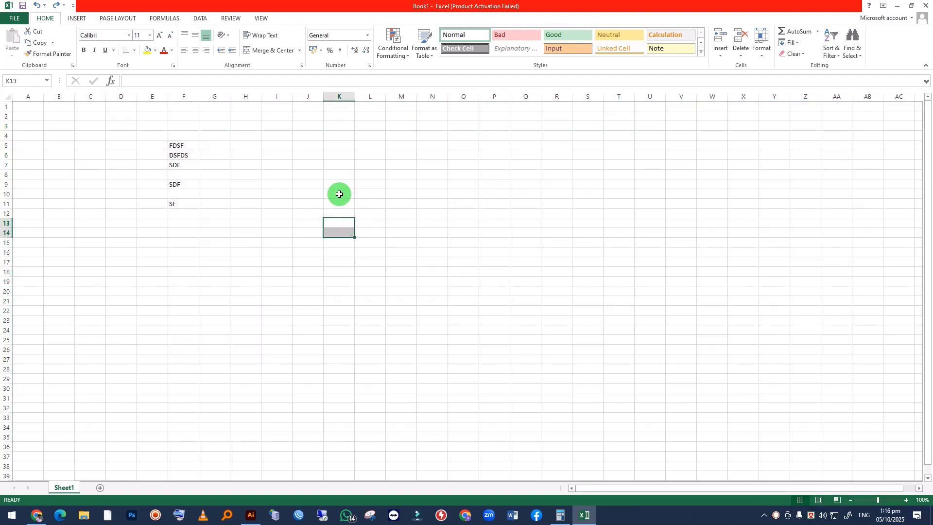
left_click(222, 142)
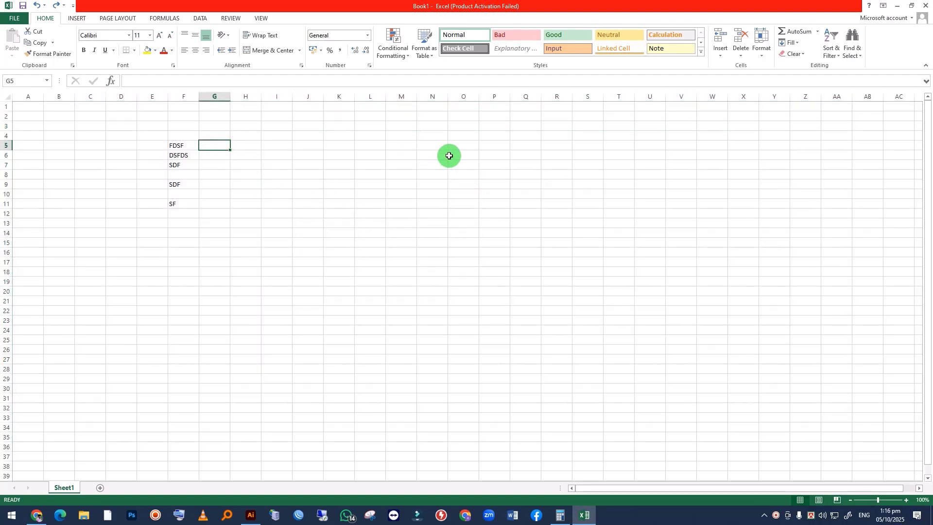
Step: Add the comment GGGGG to cell F5 and the comment FGDFGDF to cell F9
left_click(194, 145)
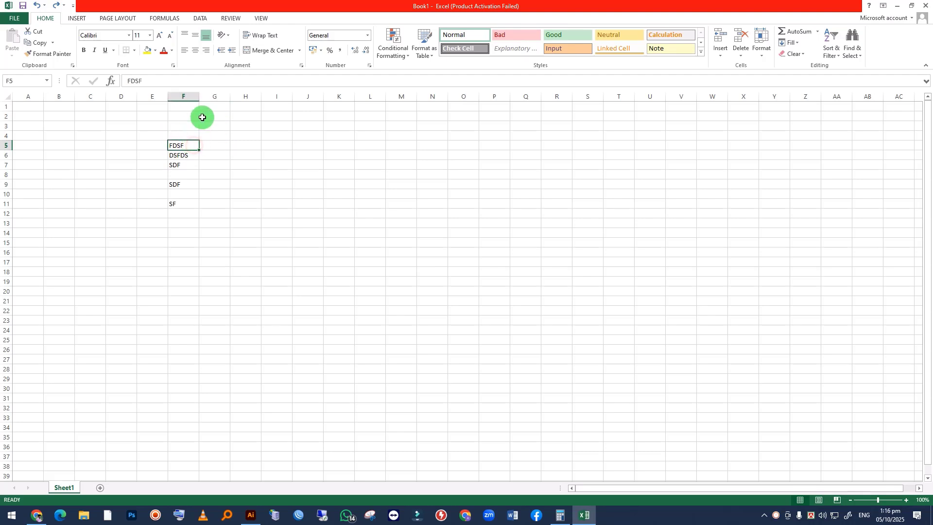
left_click(227, 20)
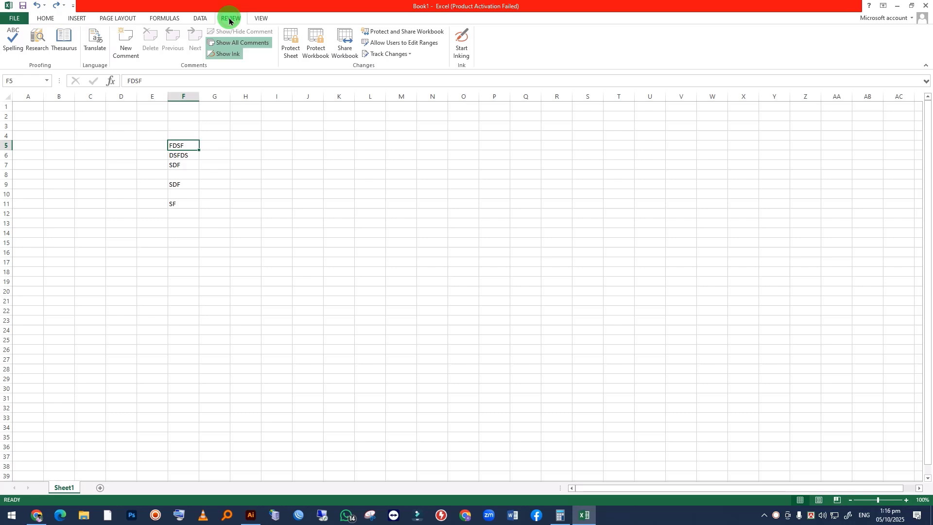
left_click(118, 39)
type("GGGGG")
left_click(330, 233)
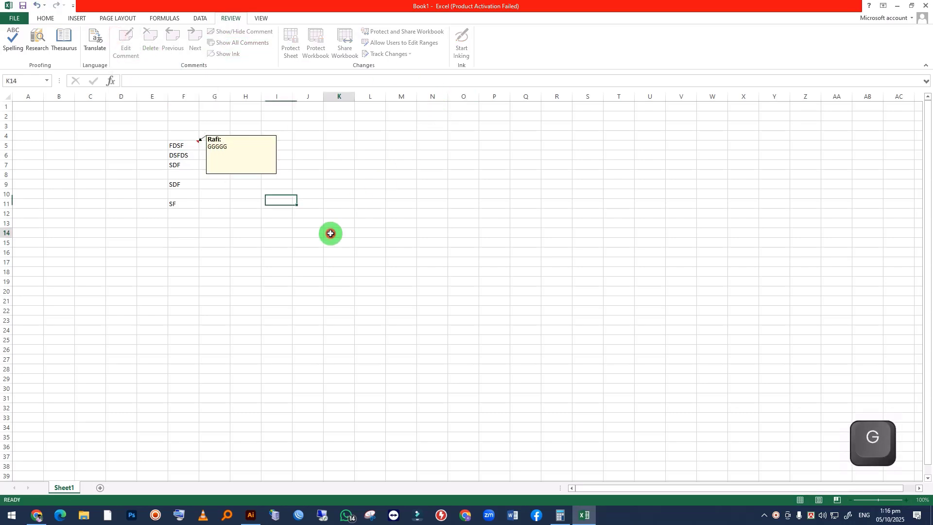
left_click(170, 187)
left_click(126, 43)
type("FGDFGDF")
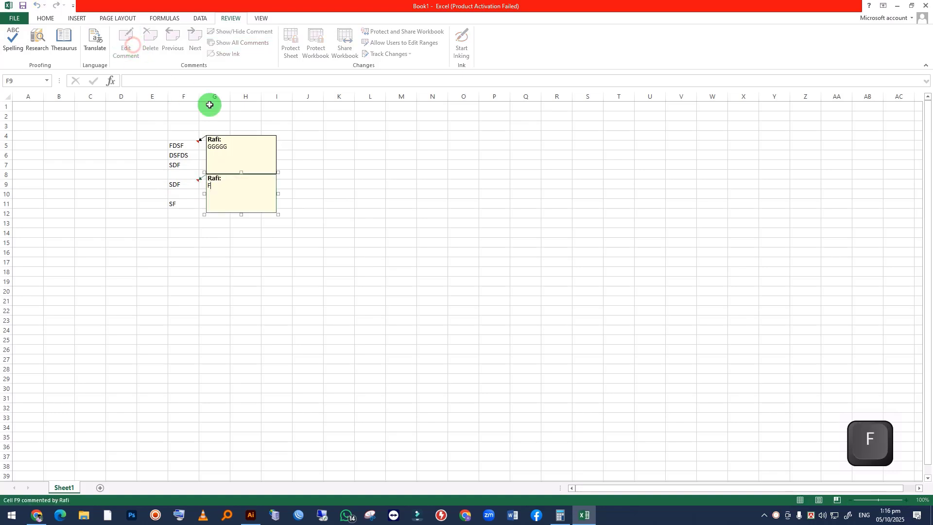
left_click(412, 197)
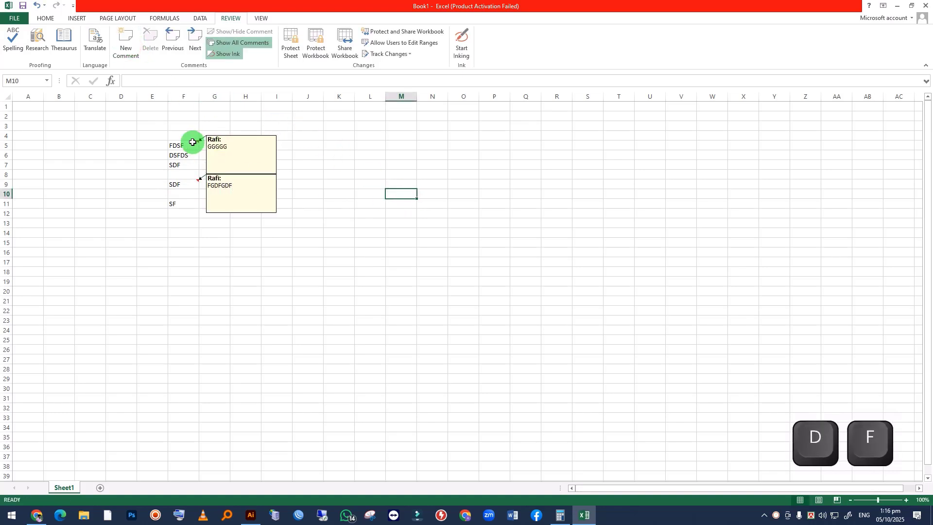
left_click(340, 292)
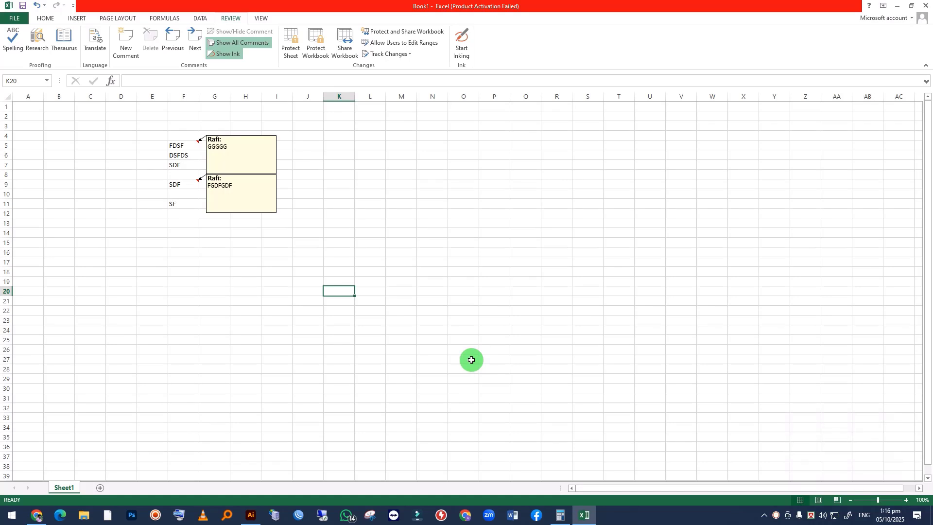
Step: Clear the comments from the entire sheet with Clear Comments
key("ctrl+a")
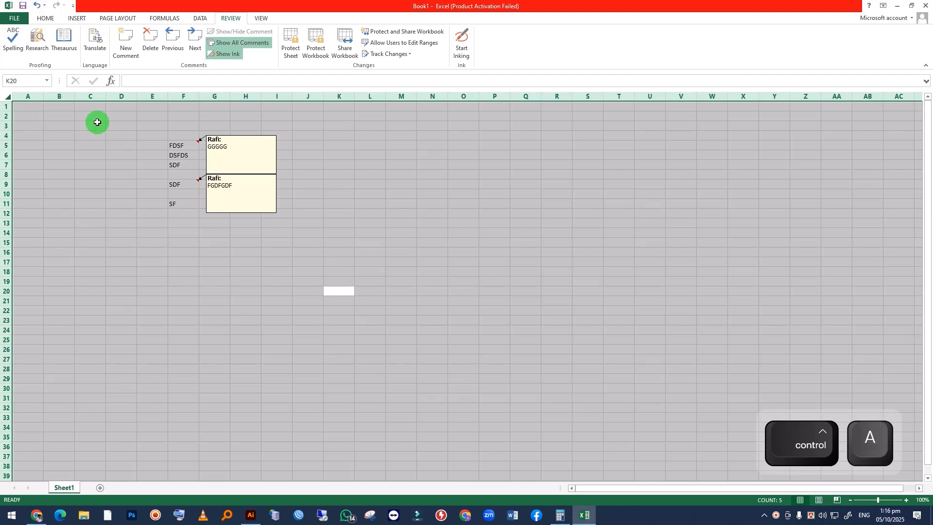
left_click(45, 17)
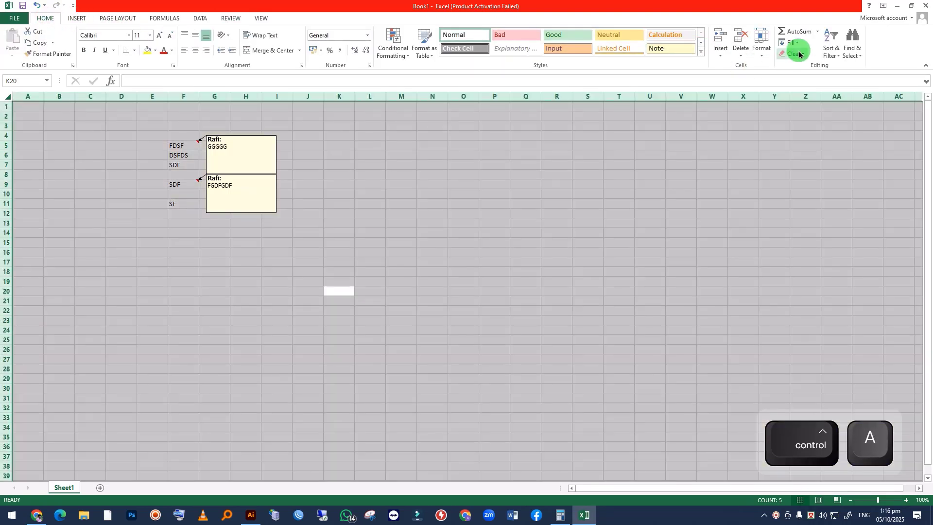
left_click(796, 53)
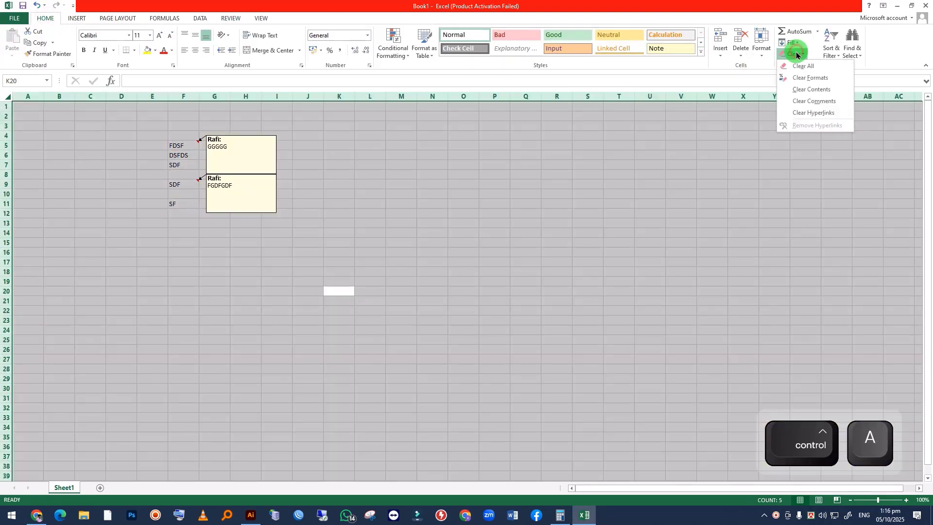
left_click(814, 101)
left_click(379, 199)
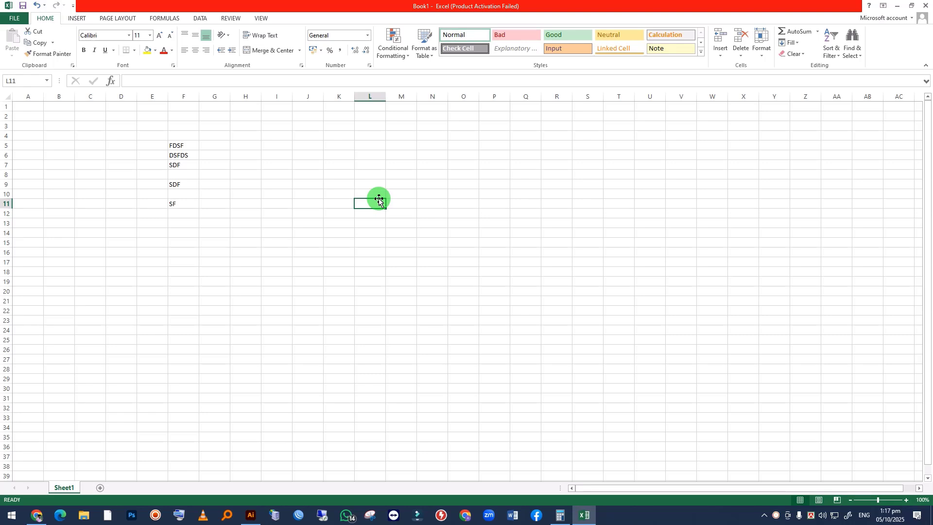
left_click(178, 146)
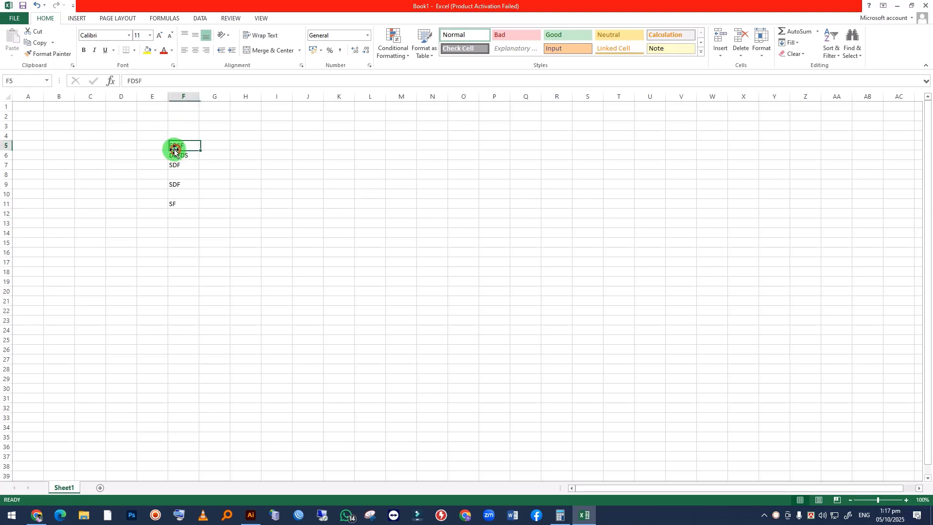
left_click(175, 93)
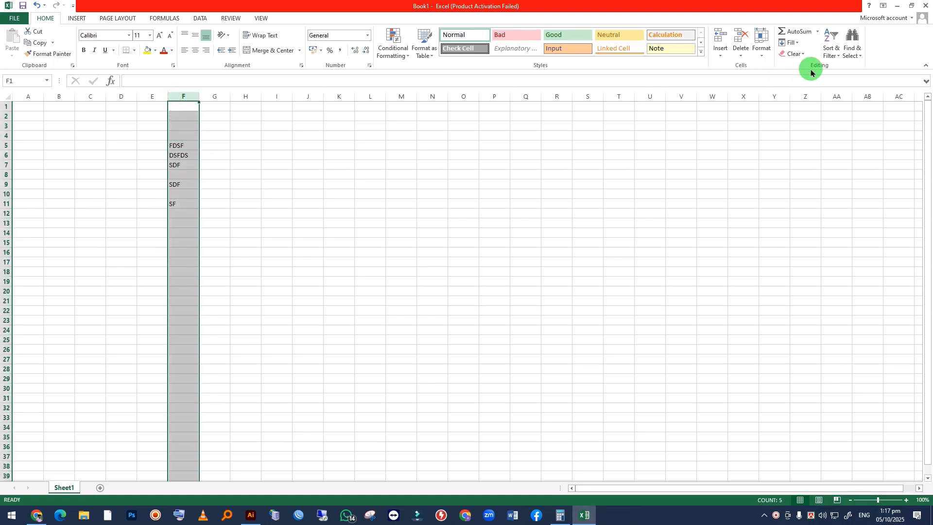
left_click(793, 54)
left_click(349, 258)
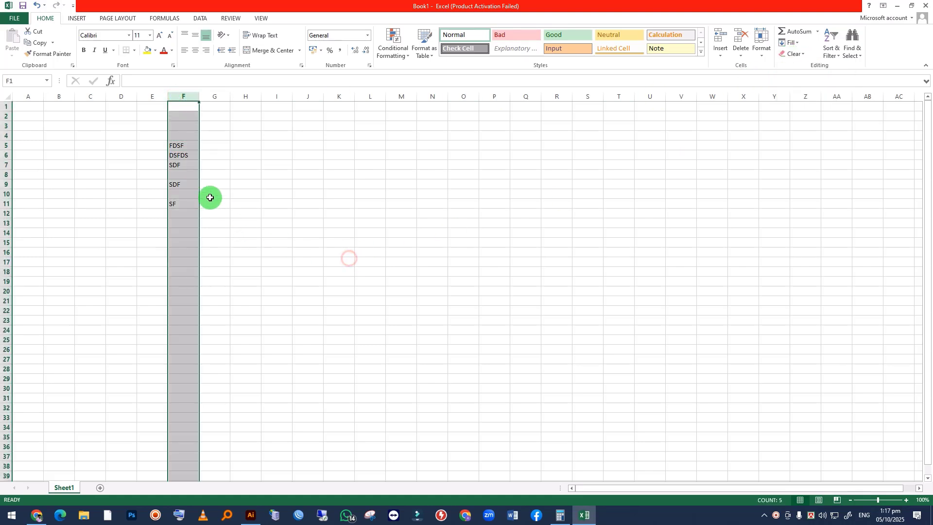
left_click(182, 156)
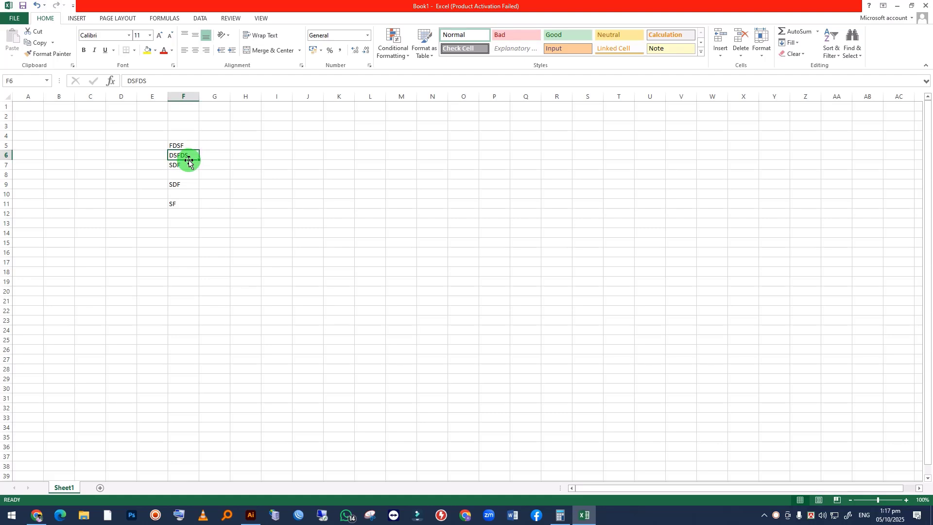
left_click(300, 229)
Step: Insert a hyperlink on the DSFDS text in F6 to the Bengali-titled file in the Documents folder
left_click(181, 156)
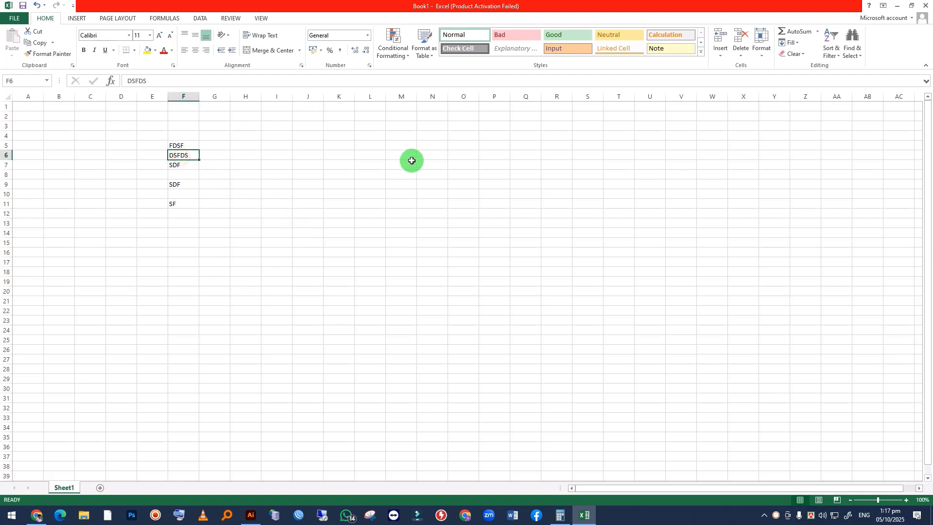
left_click(77, 18)
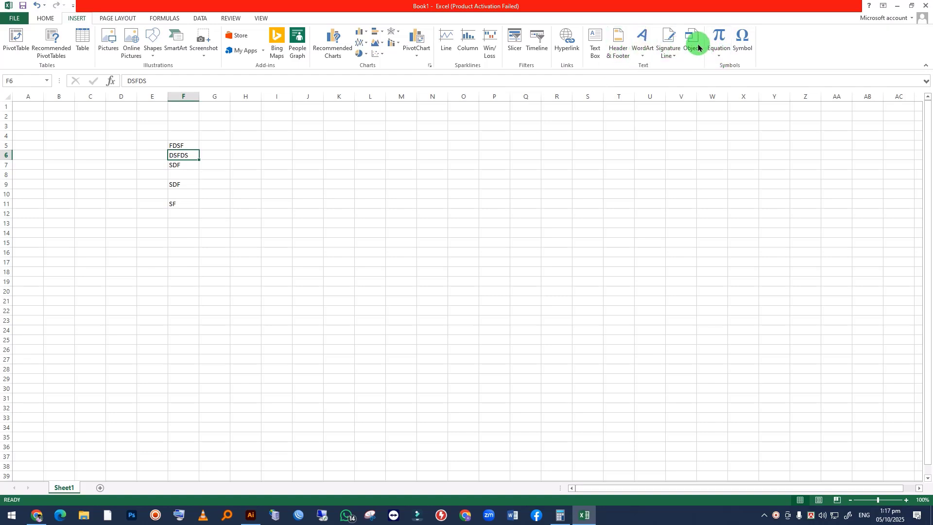
left_click(565, 38)
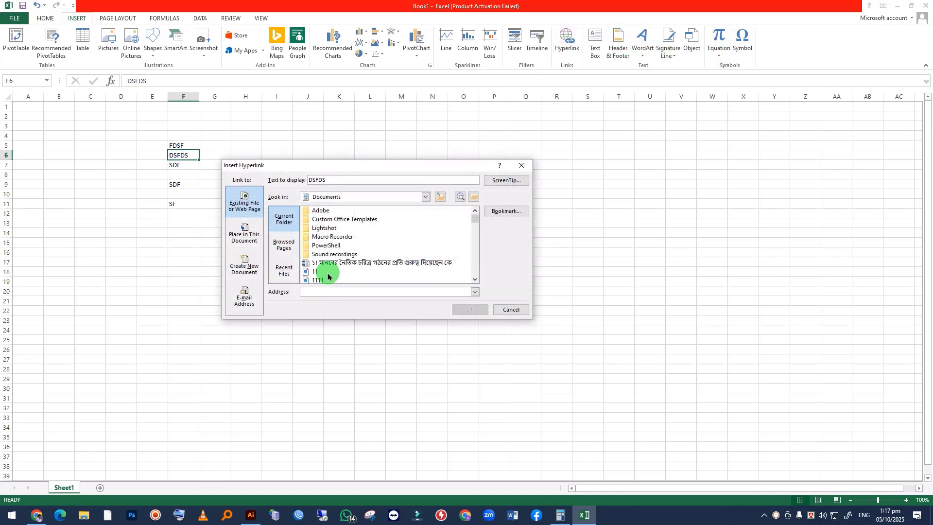
left_click(327, 262)
left_click(471, 310)
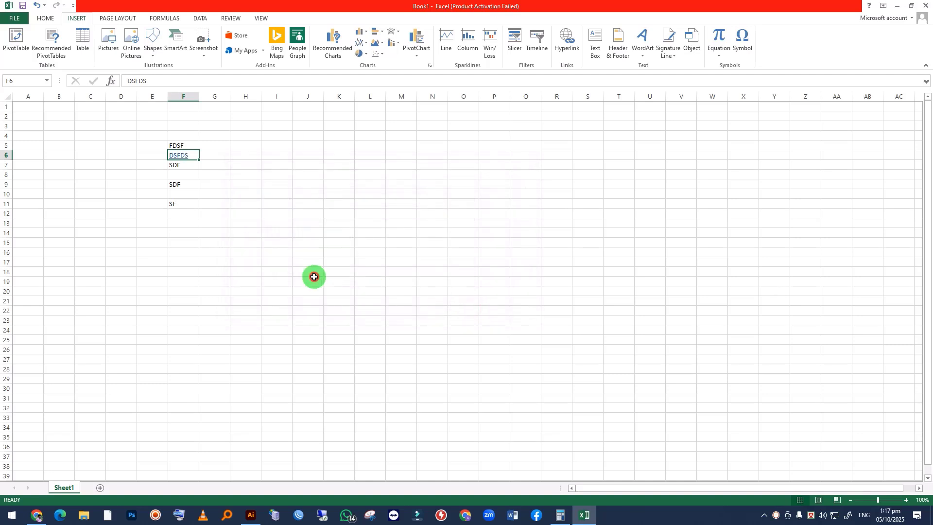
left_click(187, 186)
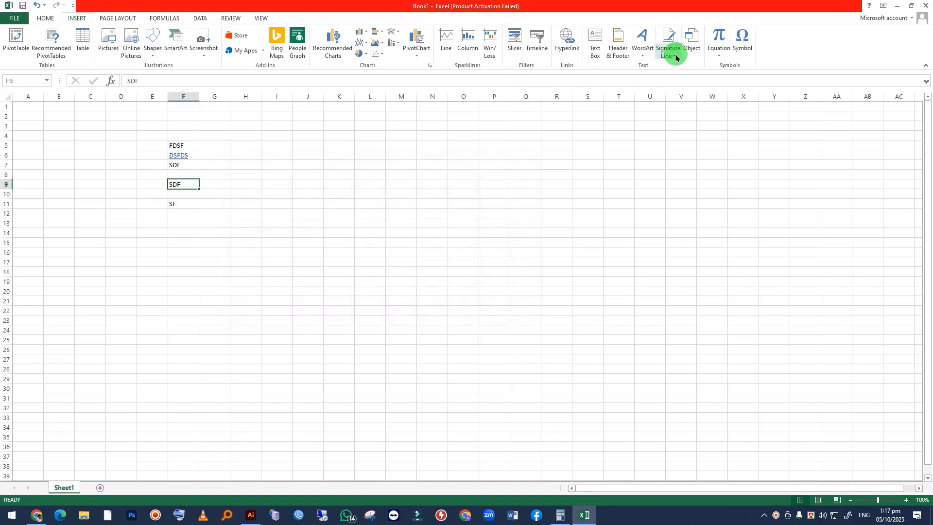
left_click(572, 40)
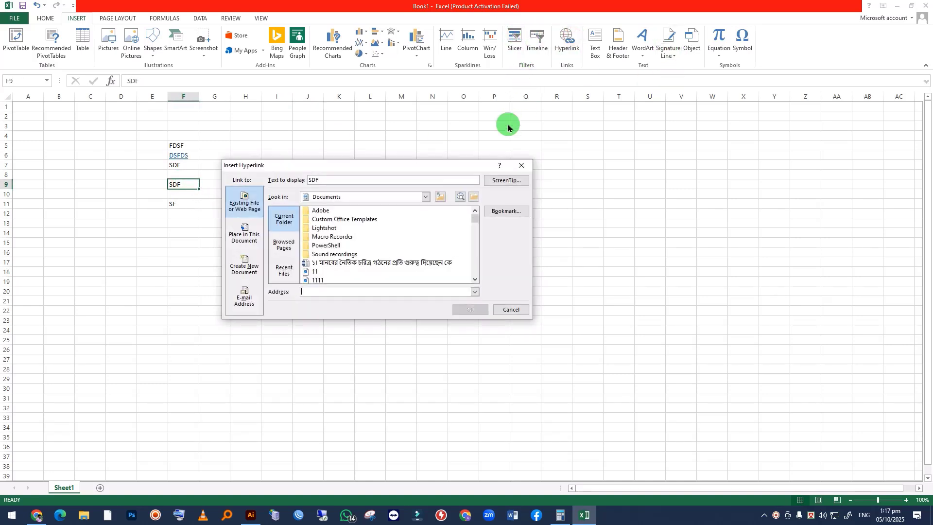
scroll(358, 258, "down", 5)
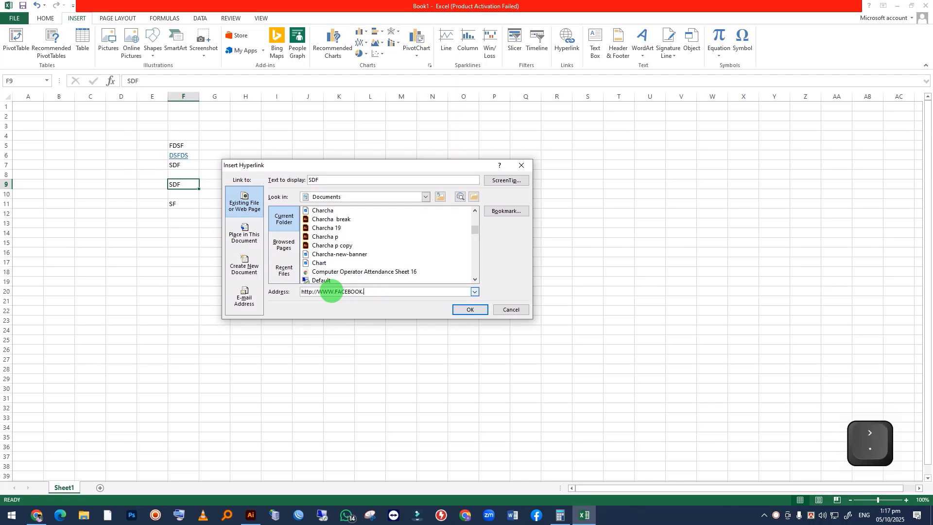
type("M")
key("BackSpace")
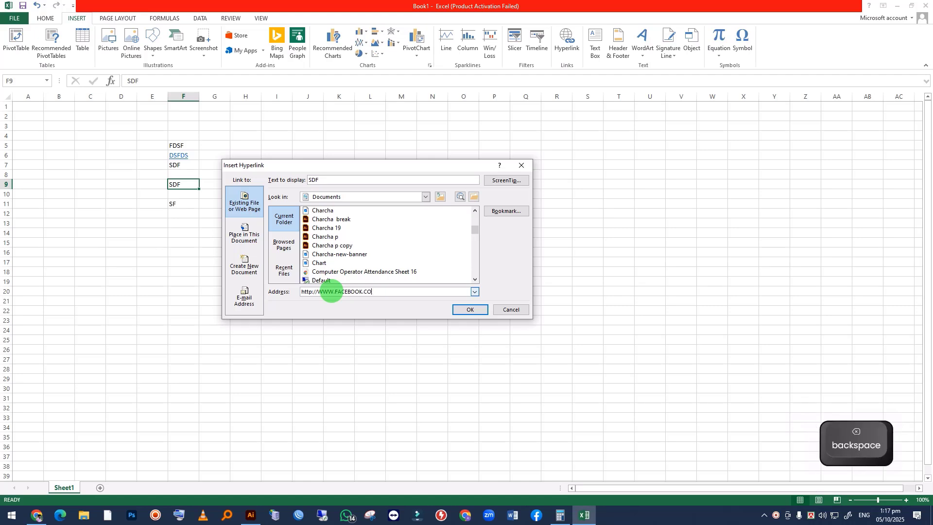
type("M")
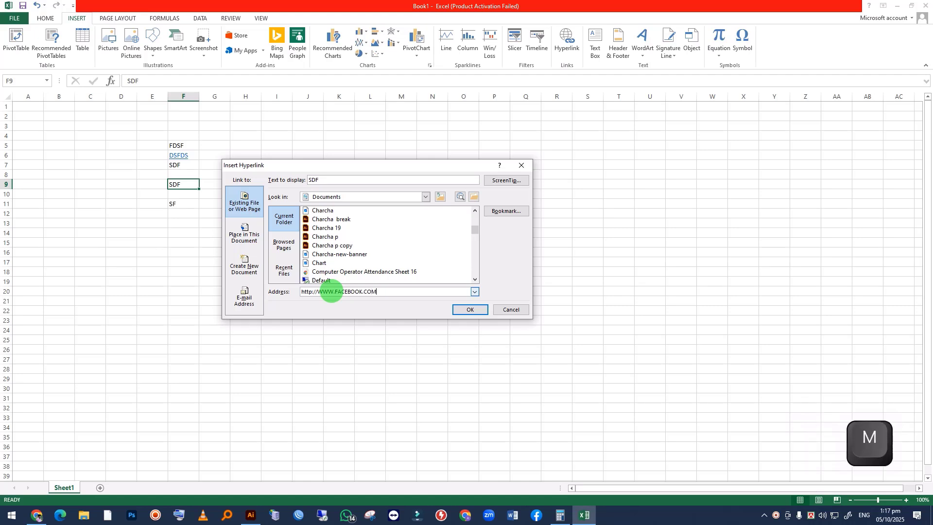
left_click(469, 311)
left_click(513, 319)
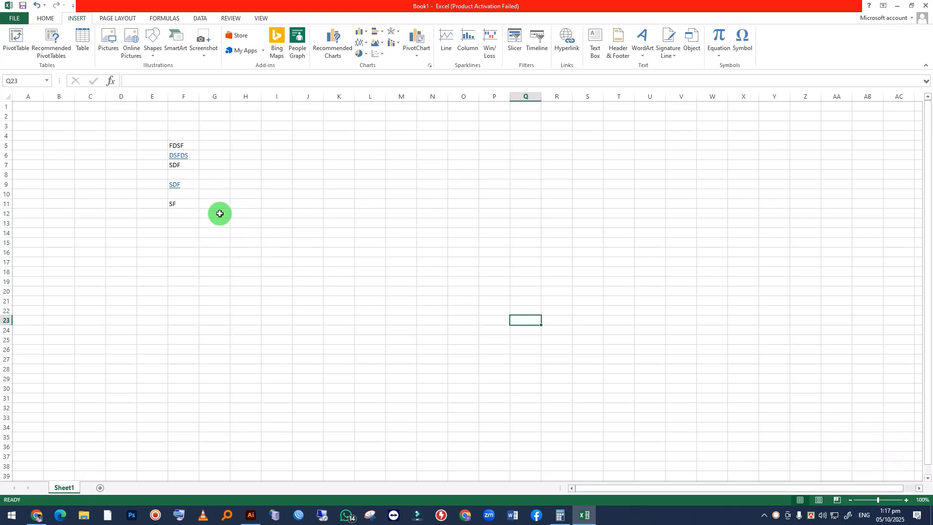
right_click(180, 159)
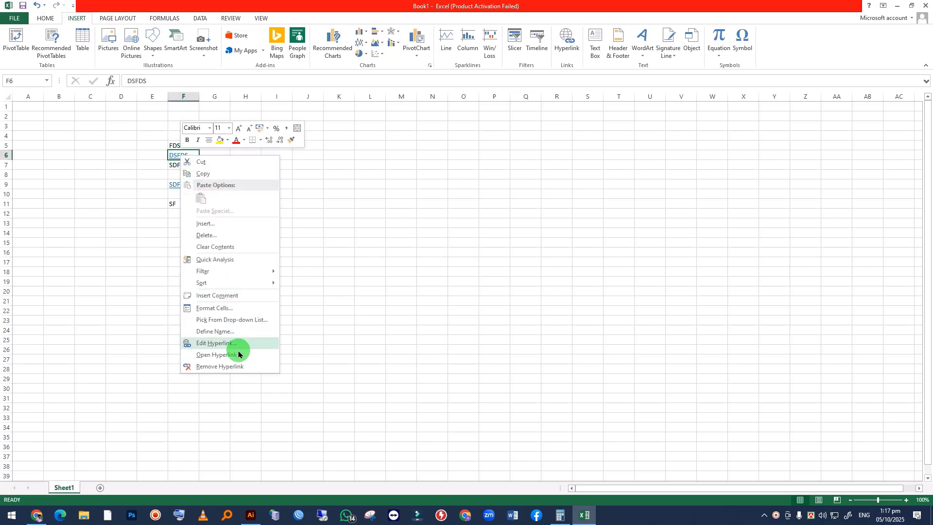
left_click(233, 370)
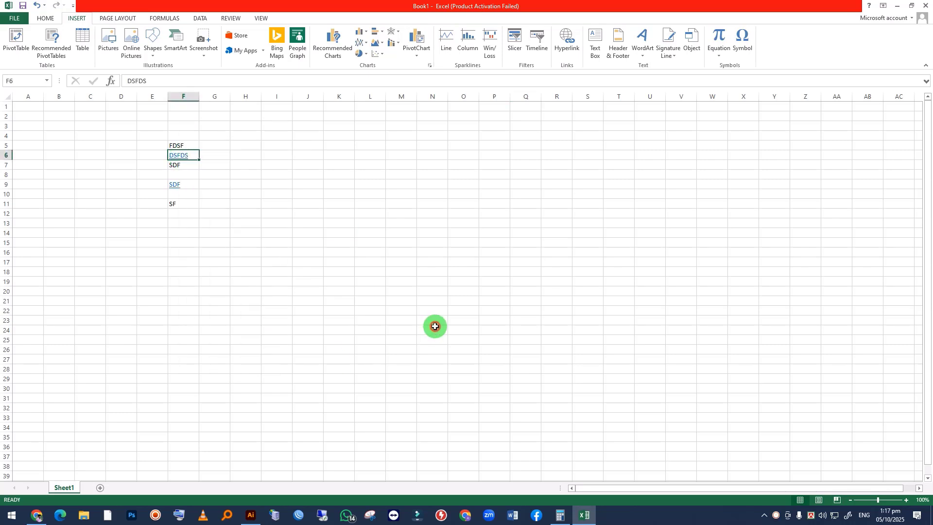
left_click(430, 301)
key("ctrl+a")
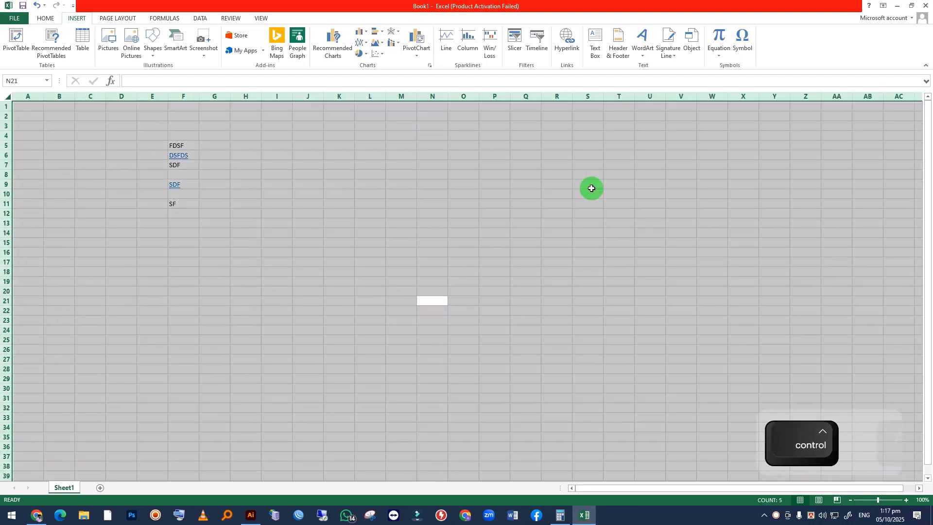
left_click(45, 17)
left_click(793, 53)
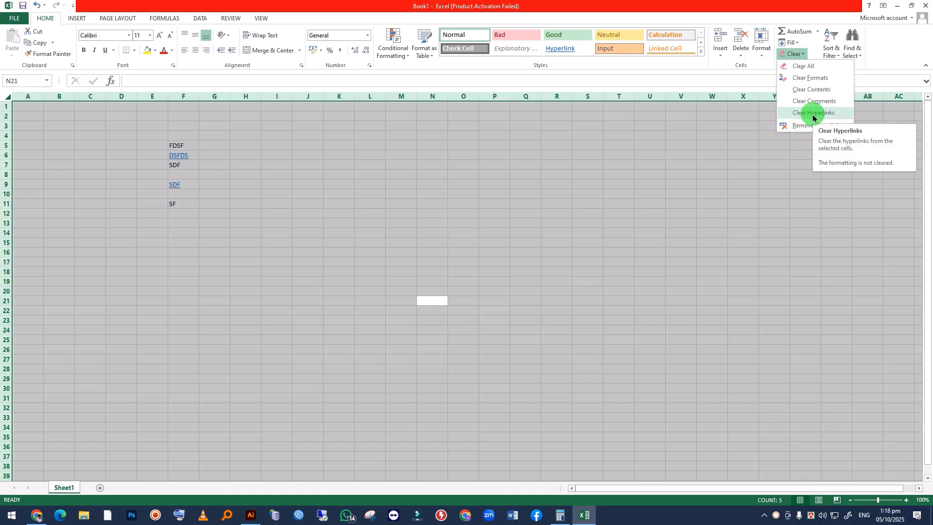
left_click(599, 240)
left_click(277, 223)
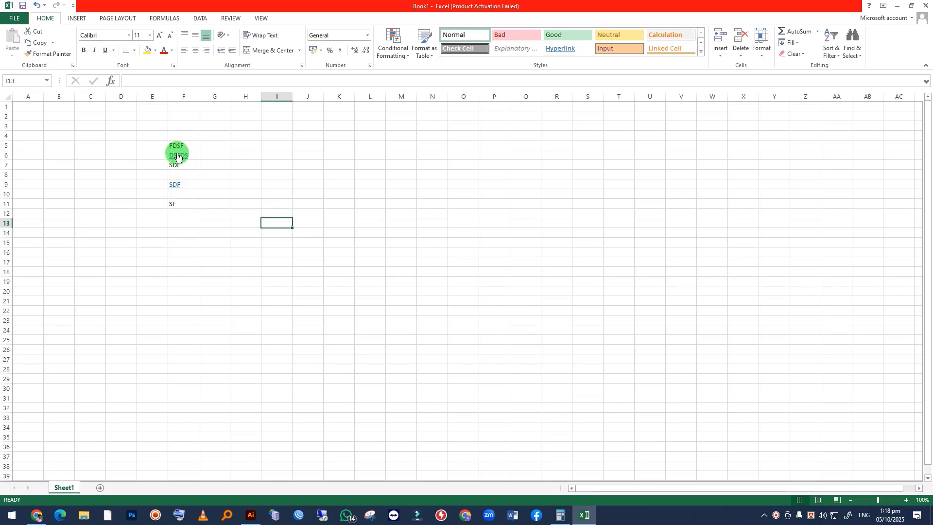
Step: Try Clear Hyperlinks on the entire sheet, and undo it
left_click(361, 195)
key("ctrl+a")
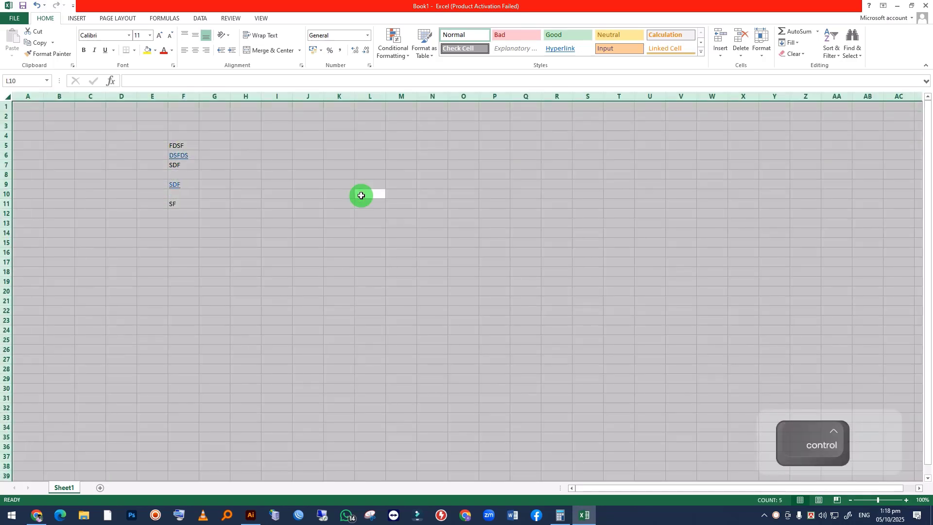
left_click(800, 58)
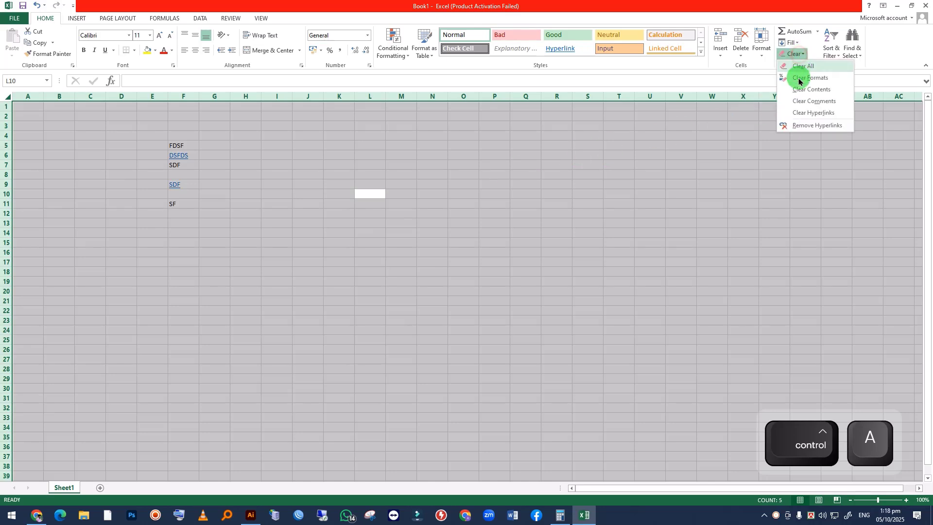
left_click(801, 113)
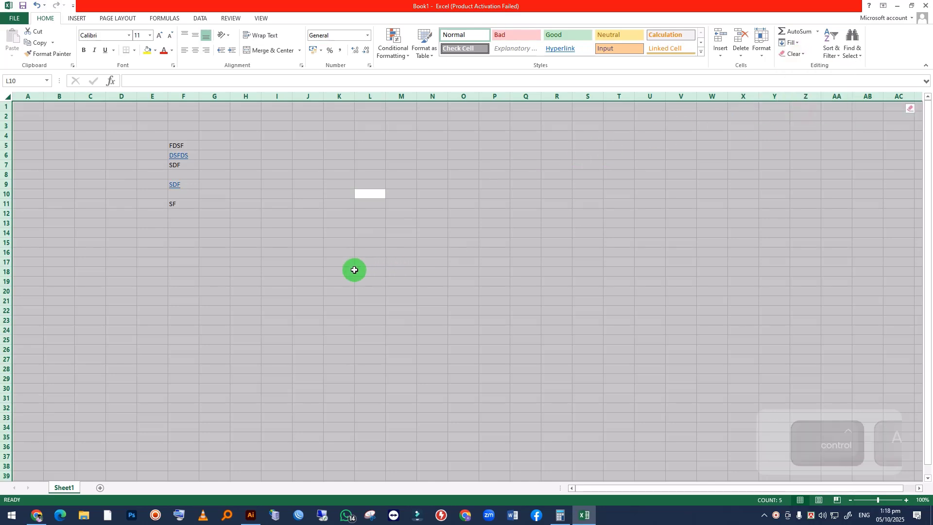
left_click(238, 193)
left_click(173, 154)
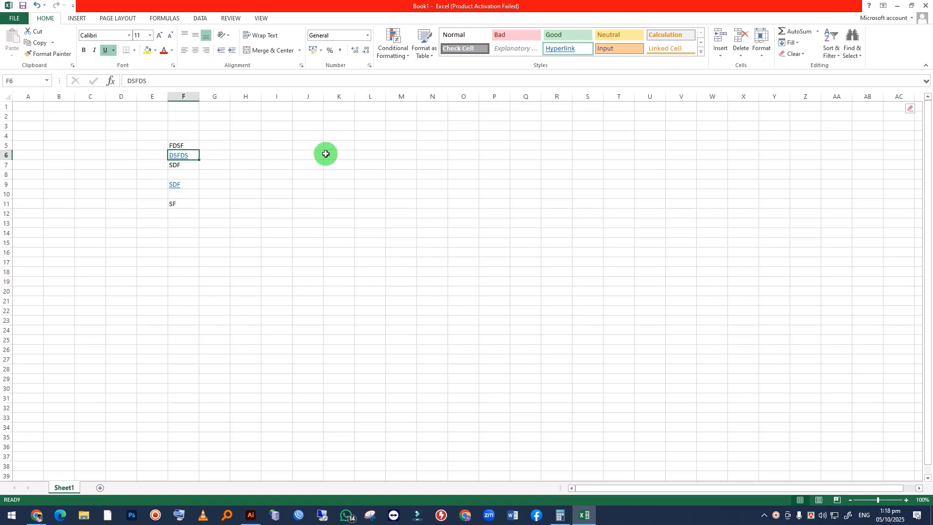
key("ctrl+z")
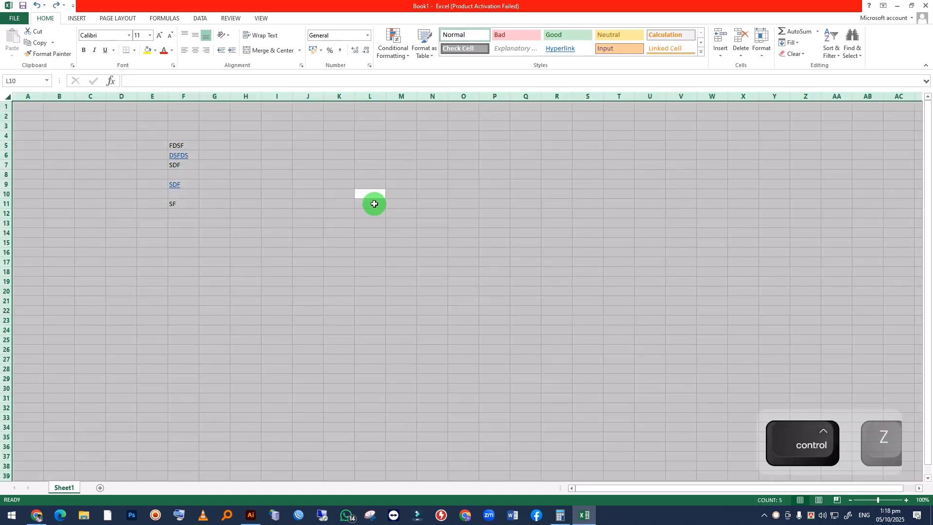
Step: Remove the hyperlinks together with their formatting from the entire sheet with Remove Hyperlinks
left_click(801, 54)
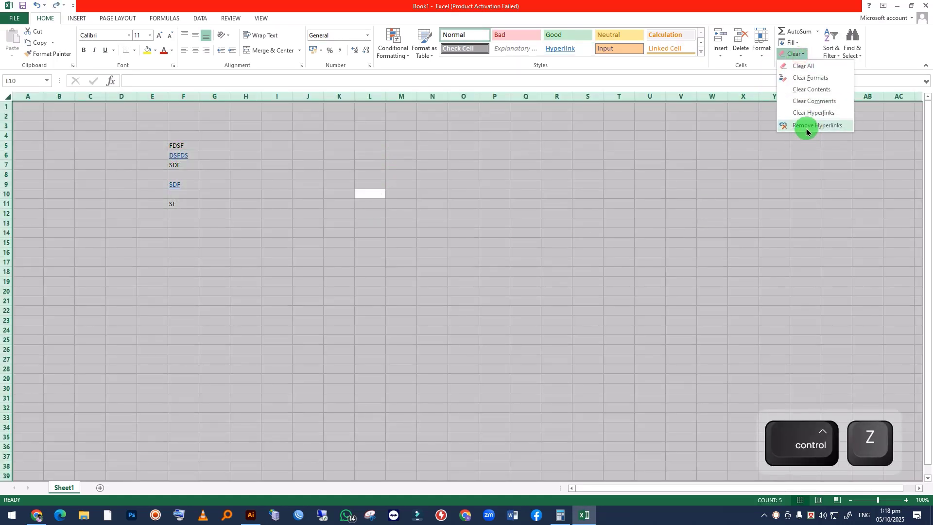
left_click(805, 134)
left_click(322, 346)
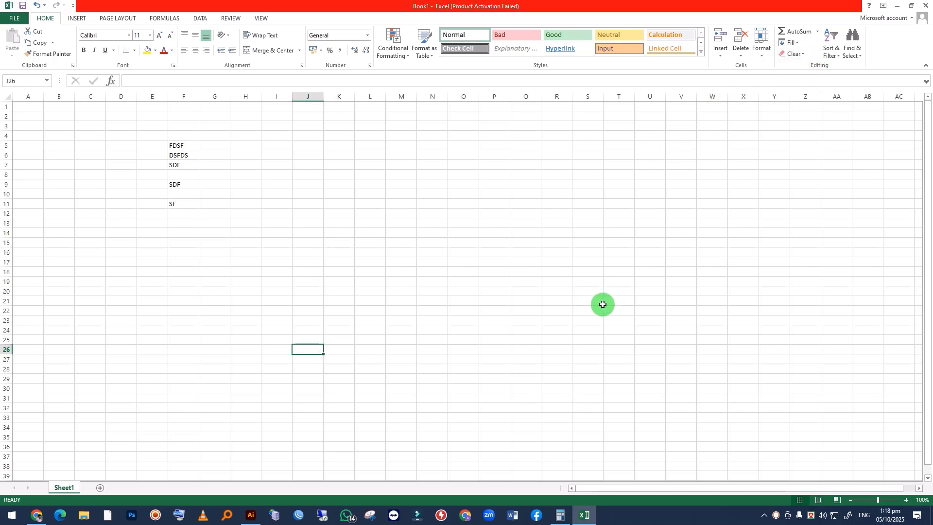
Step: Clear the contents of the whole of column F
left_click(830, 50)
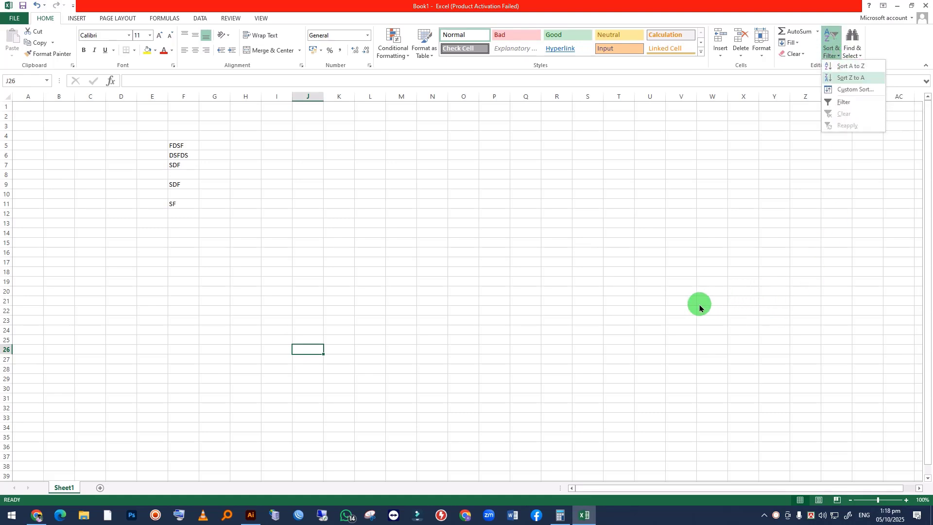
left_click(187, 92)
right_click(188, 94)
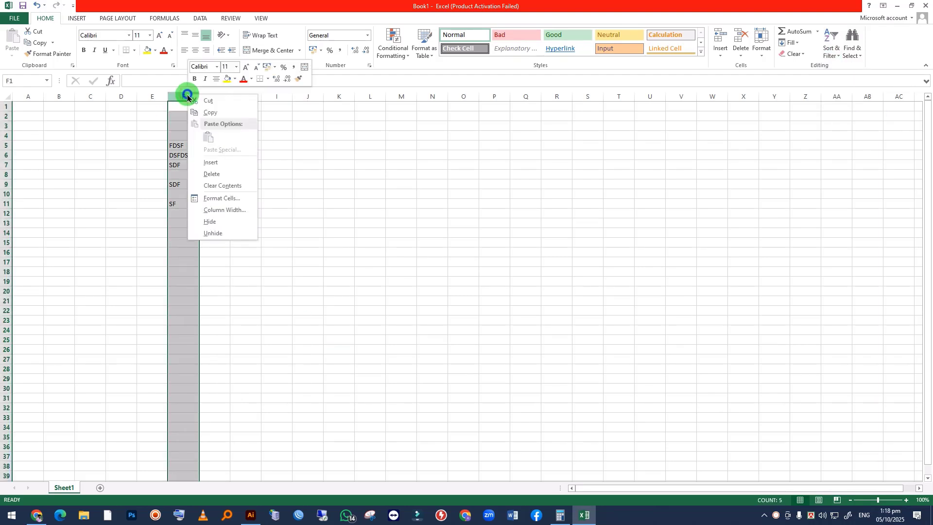
left_click(223, 183)
left_click(675, 290)
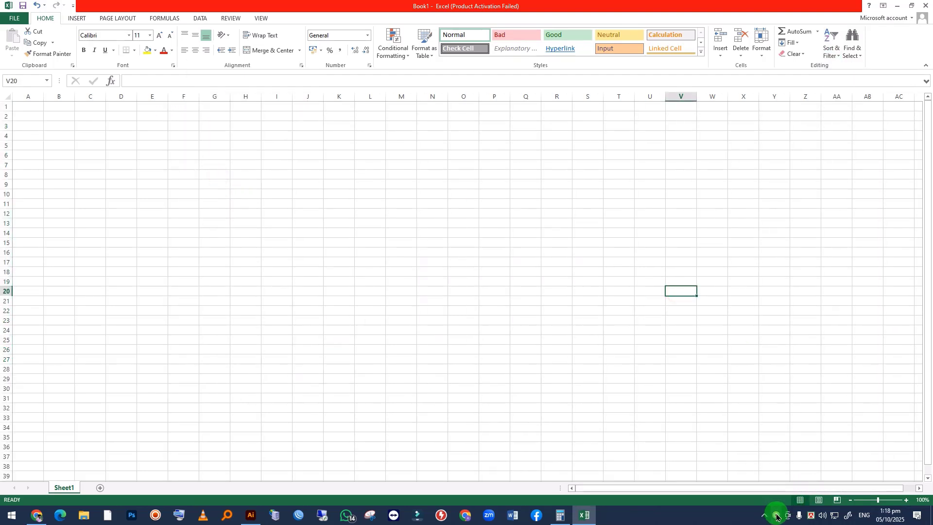
right_click(777, 516)
left_click(805, 407)
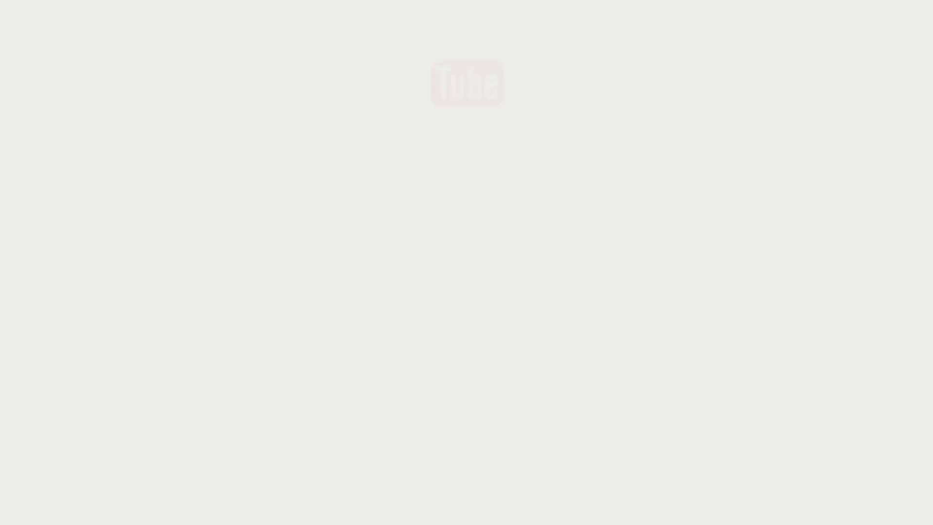